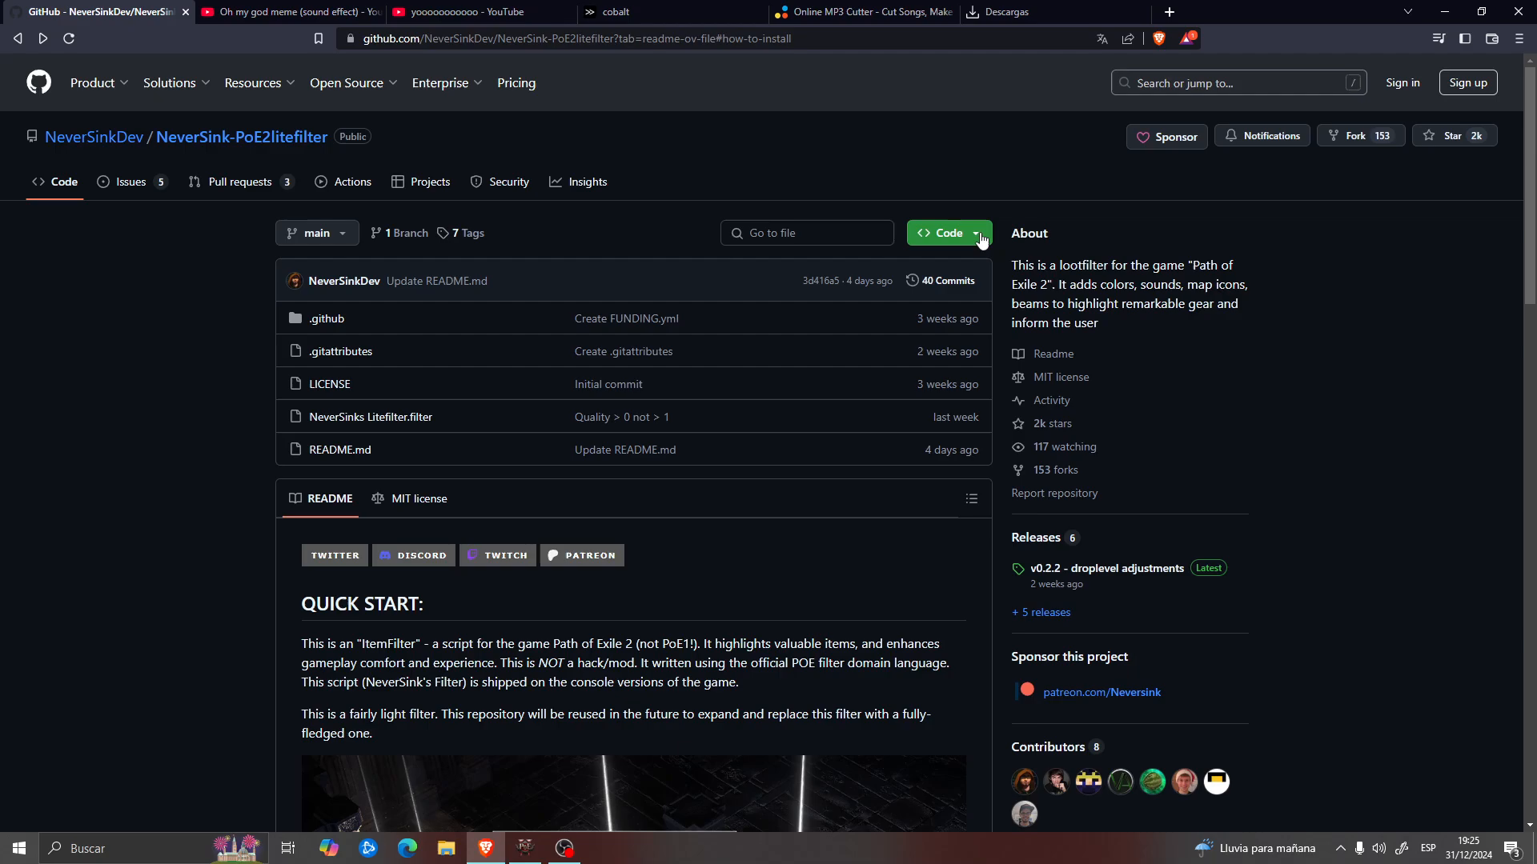
# Step: Download the NeverSink-PoE2litefilter repository as a ZIP and save it in the Descargas folder as NeverSink-PoE2litefilter-main
pyautogui.click(946, 237)
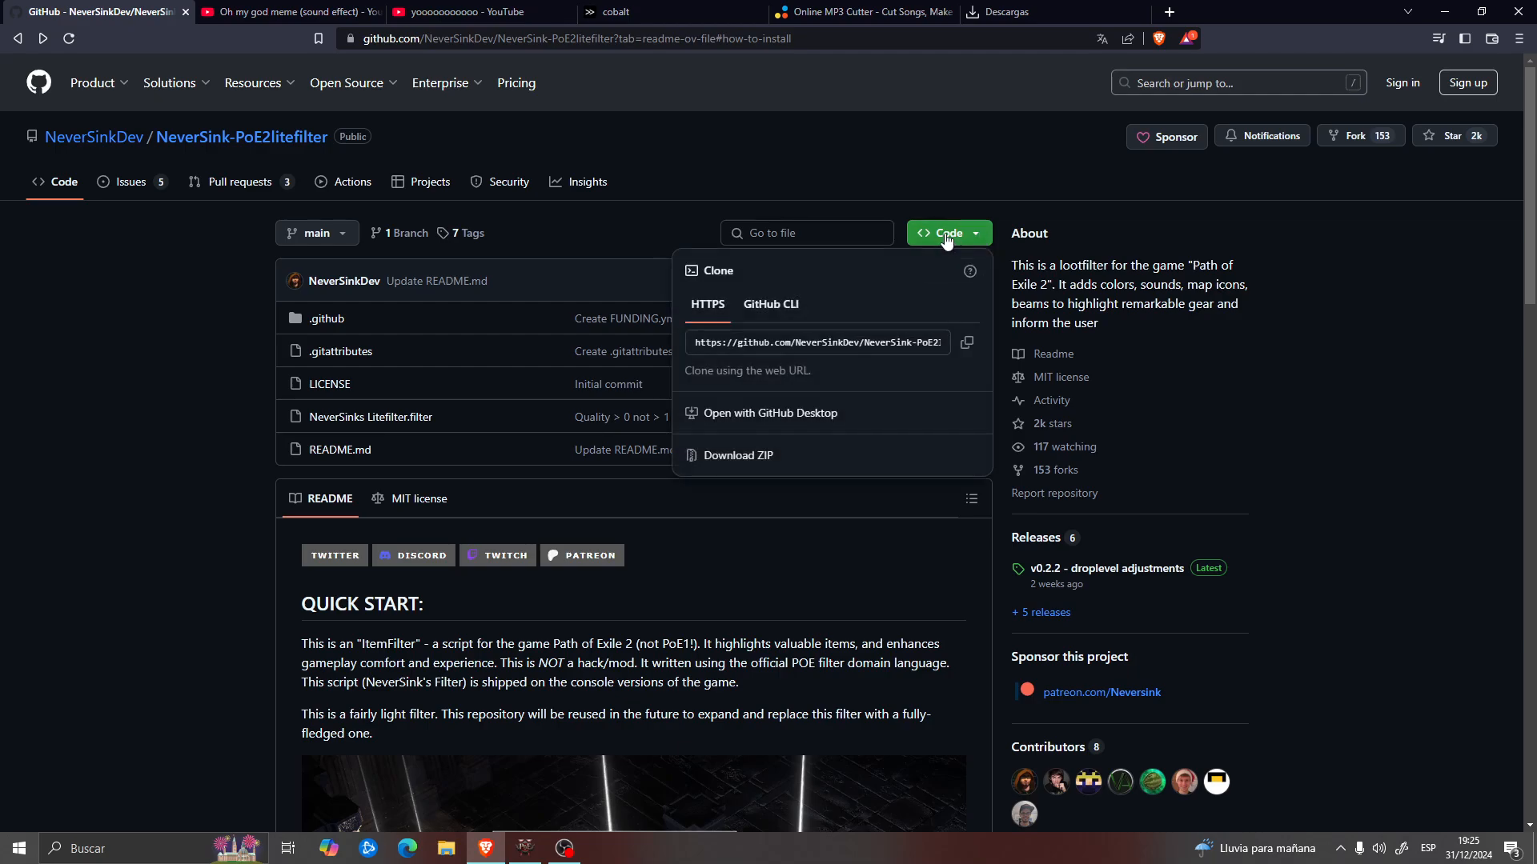
pyautogui.click(793, 455)
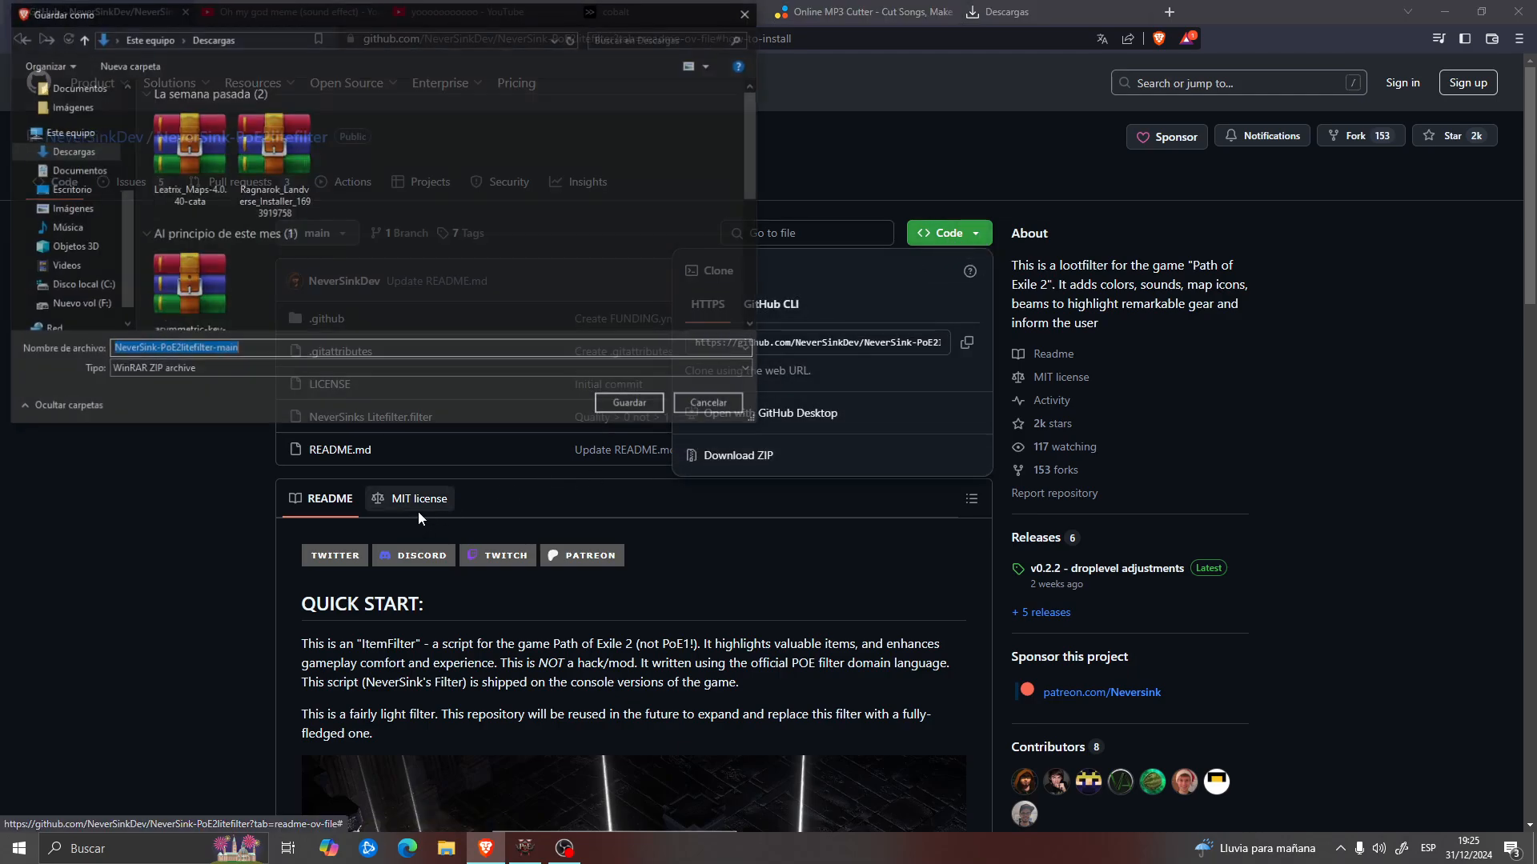
pyautogui.click(625, 410)
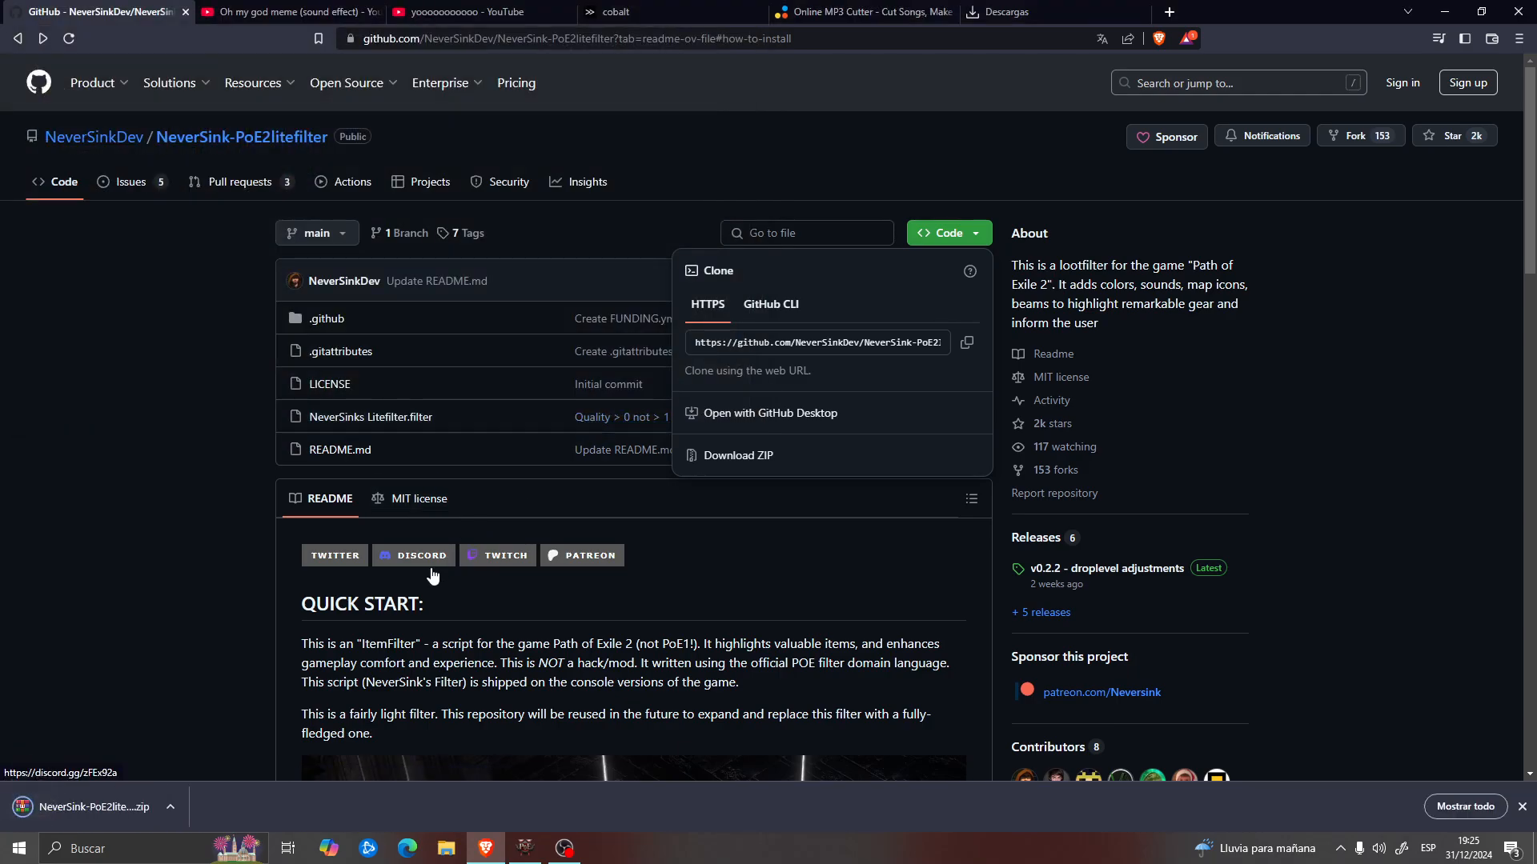
# Step: Search the computer for "my games" and open the Path of Exile 2 folder inside My Games
pyautogui.click(205, 846)
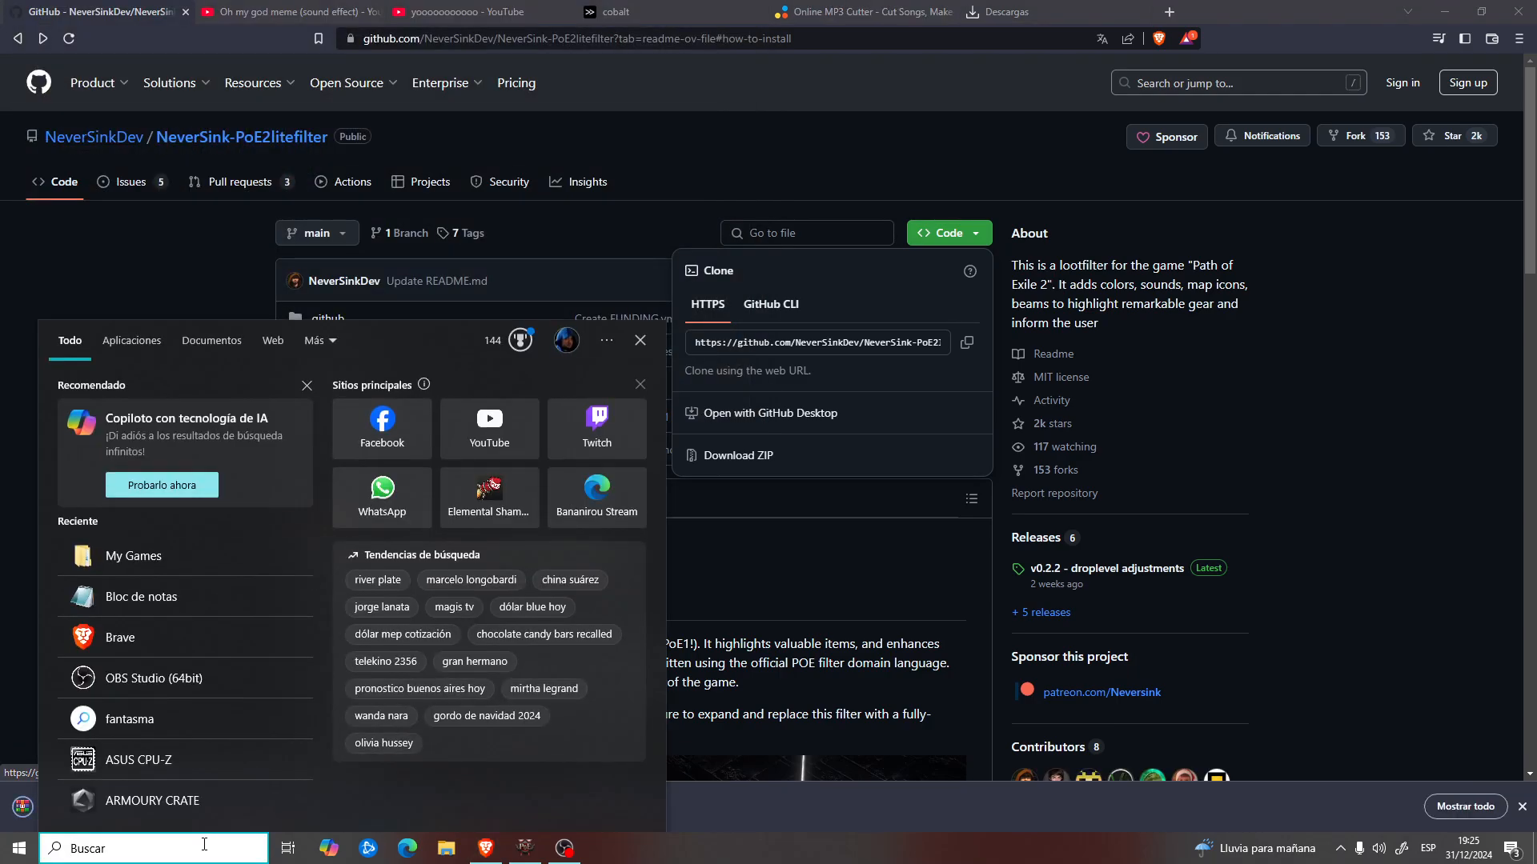
pyautogui.write('my games')
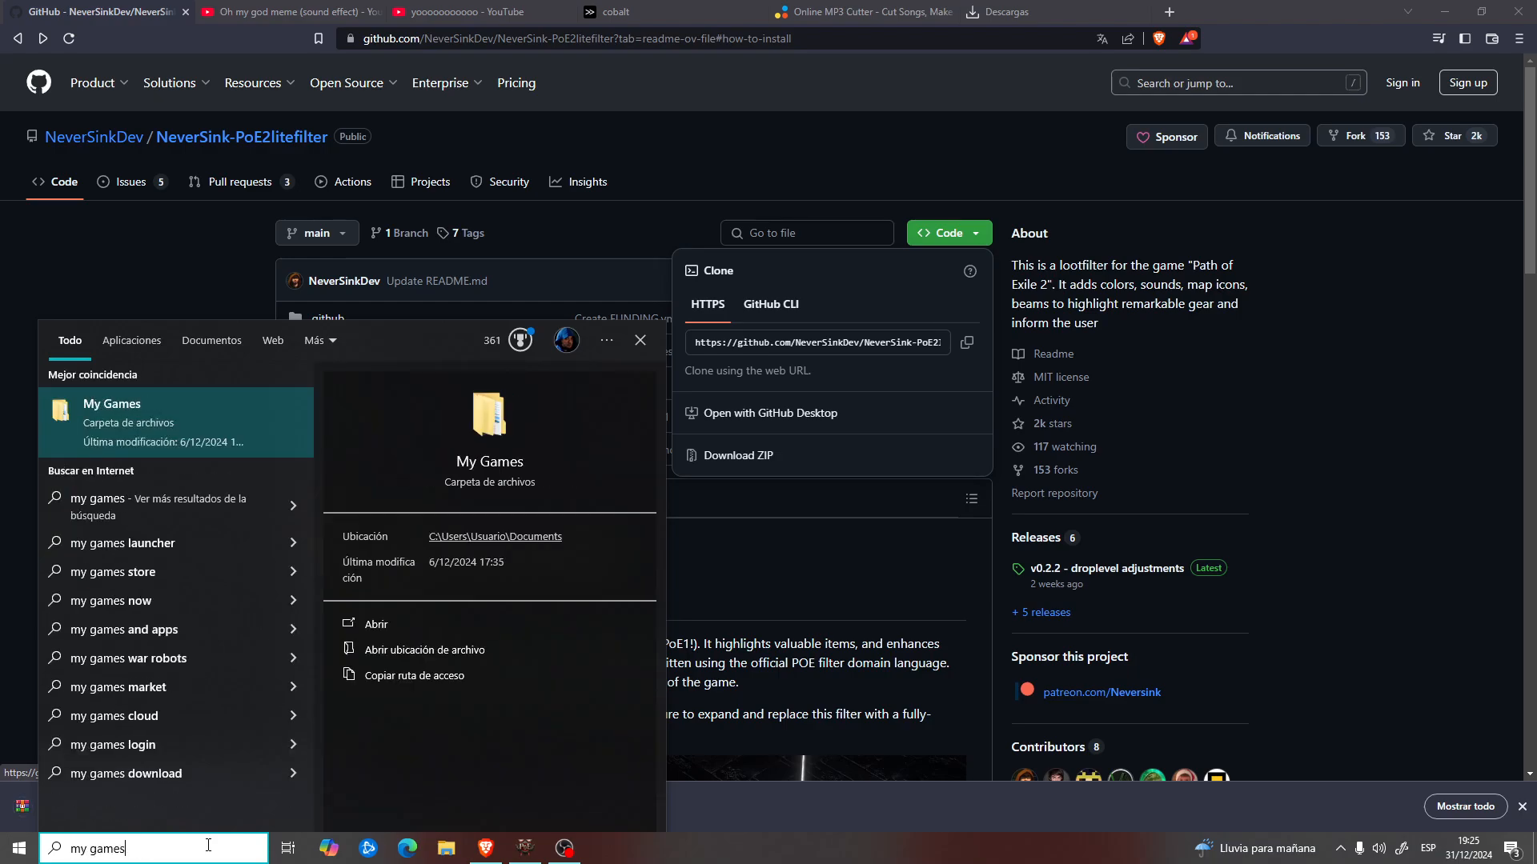
pyautogui.click(99, 436)
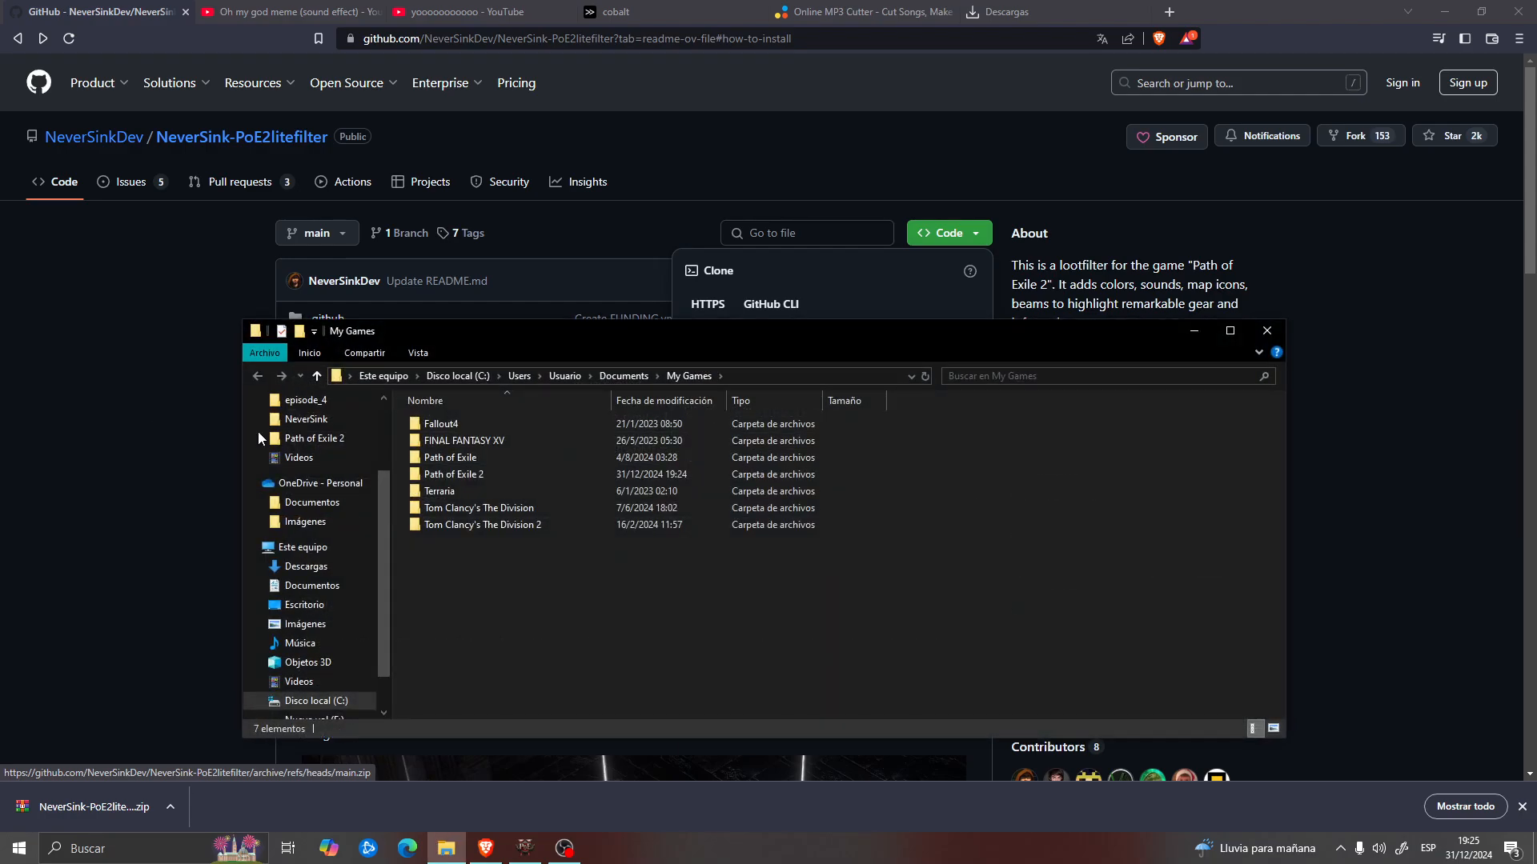
pyautogui.doubleClick(518, 474)
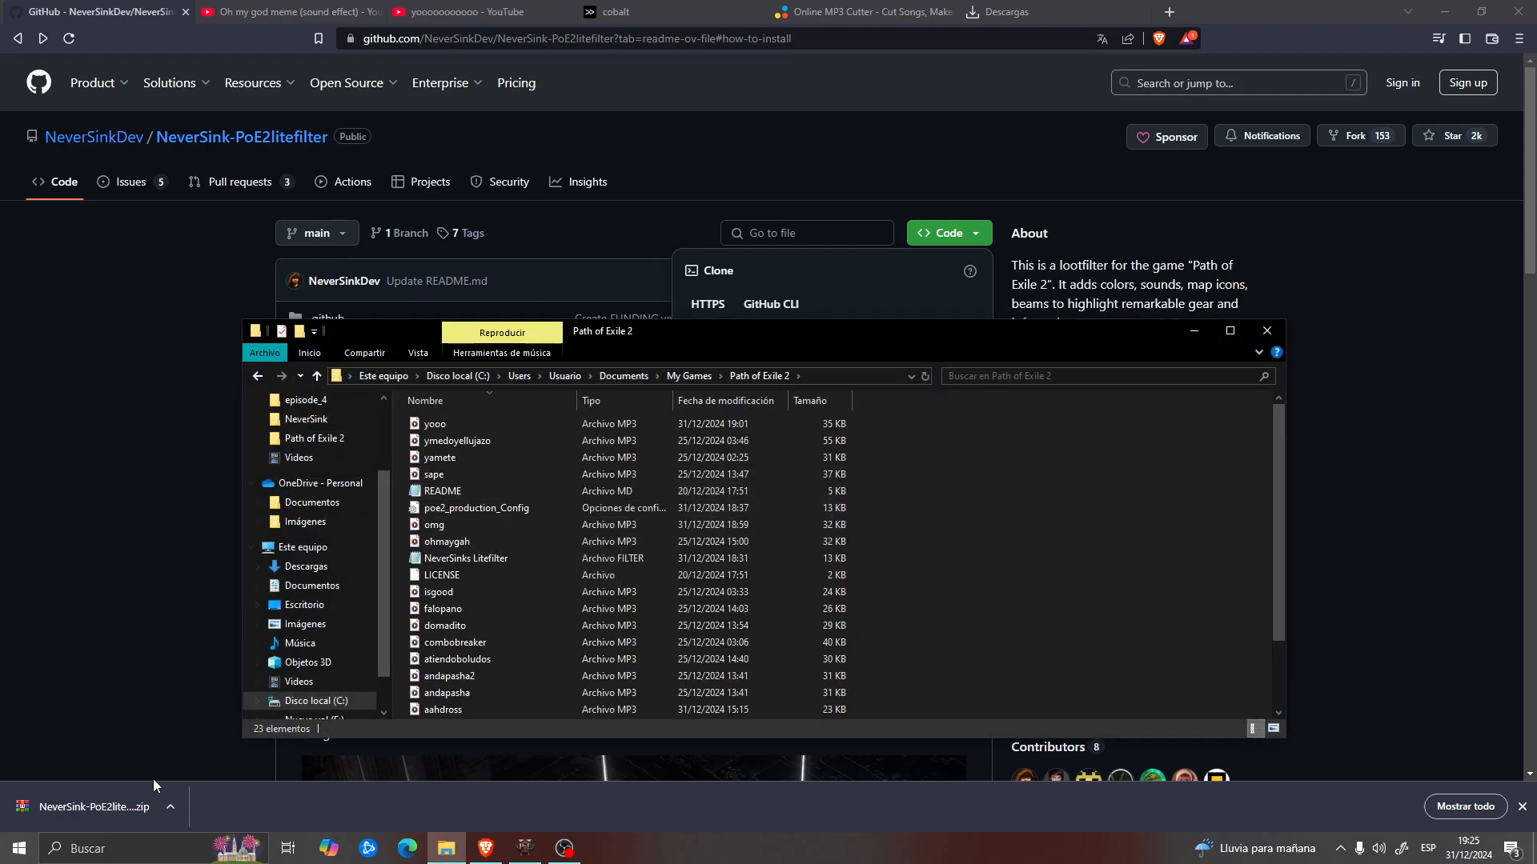
# Step: Copy the downloaded NeverSink-PoE2litefilter ZIP into the Path of Exile 2 folder and extract it there
pyautogui.moveTo(88, 807); pyautogui.dragTo(952, 628)
pyautogui.rightClick(562, 575)
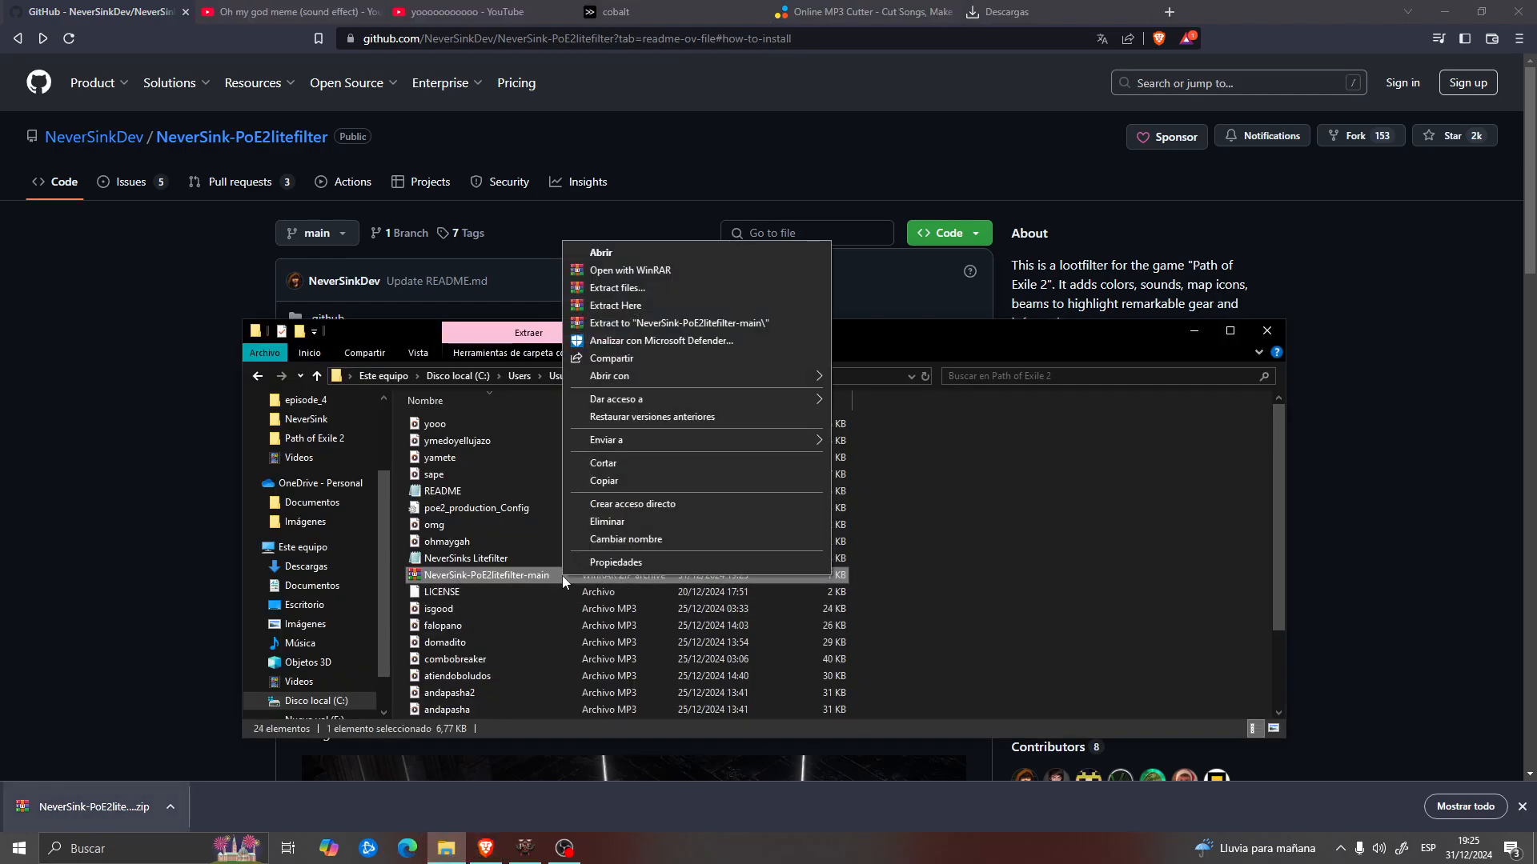
pyautogui.click(609, 308)
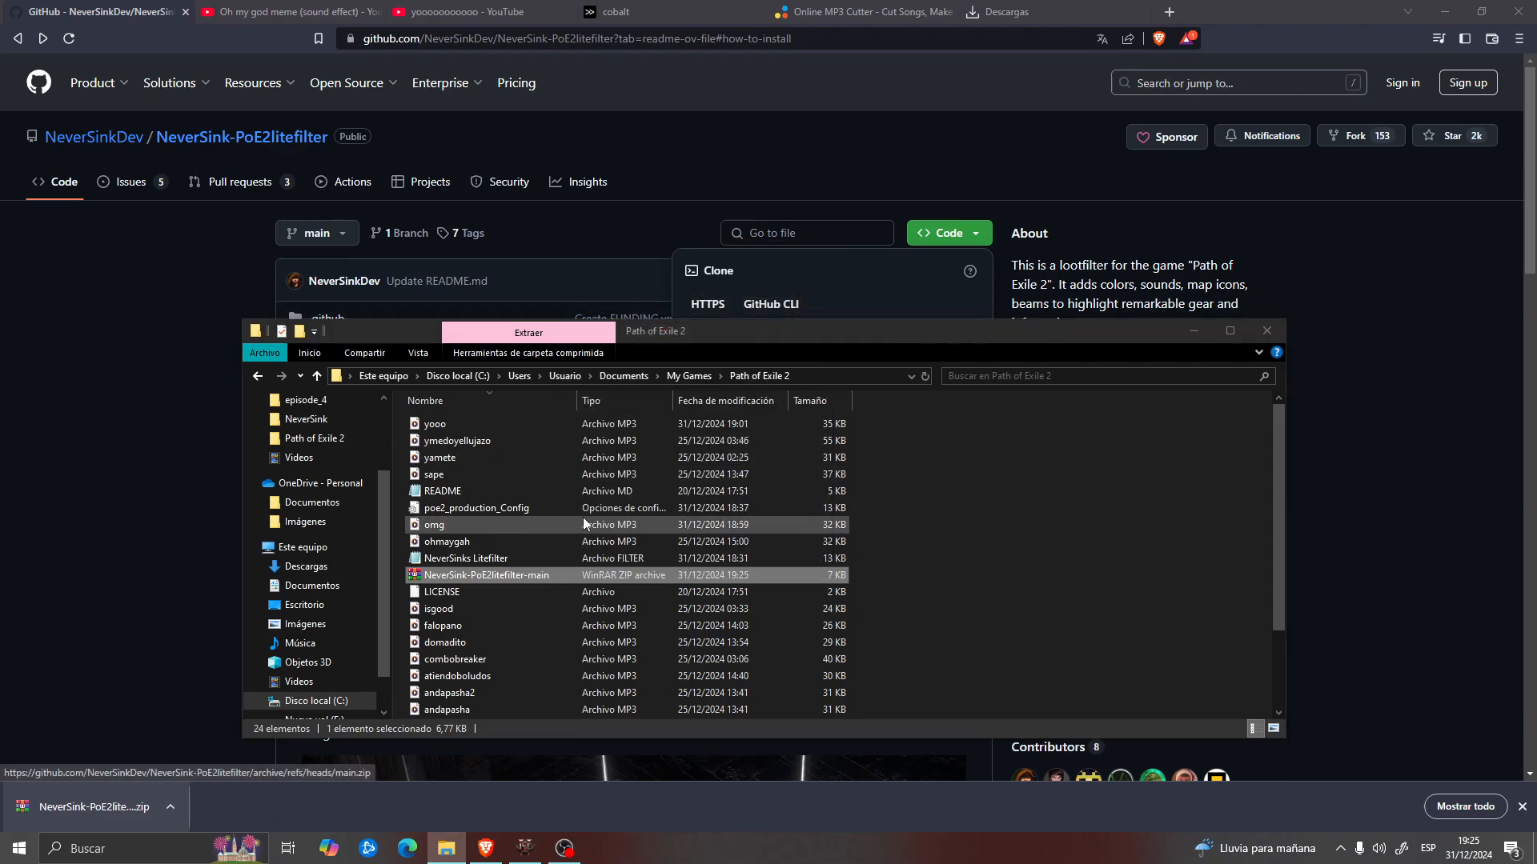
# Step: Cut all contents of the extracted NeverSink-PoE2litefilter-main folder and paste them into the Path of Exile 2 folder
pyautogui.scroll(-3, 584, 519)
pyautogui.doubleClick(520, 661)
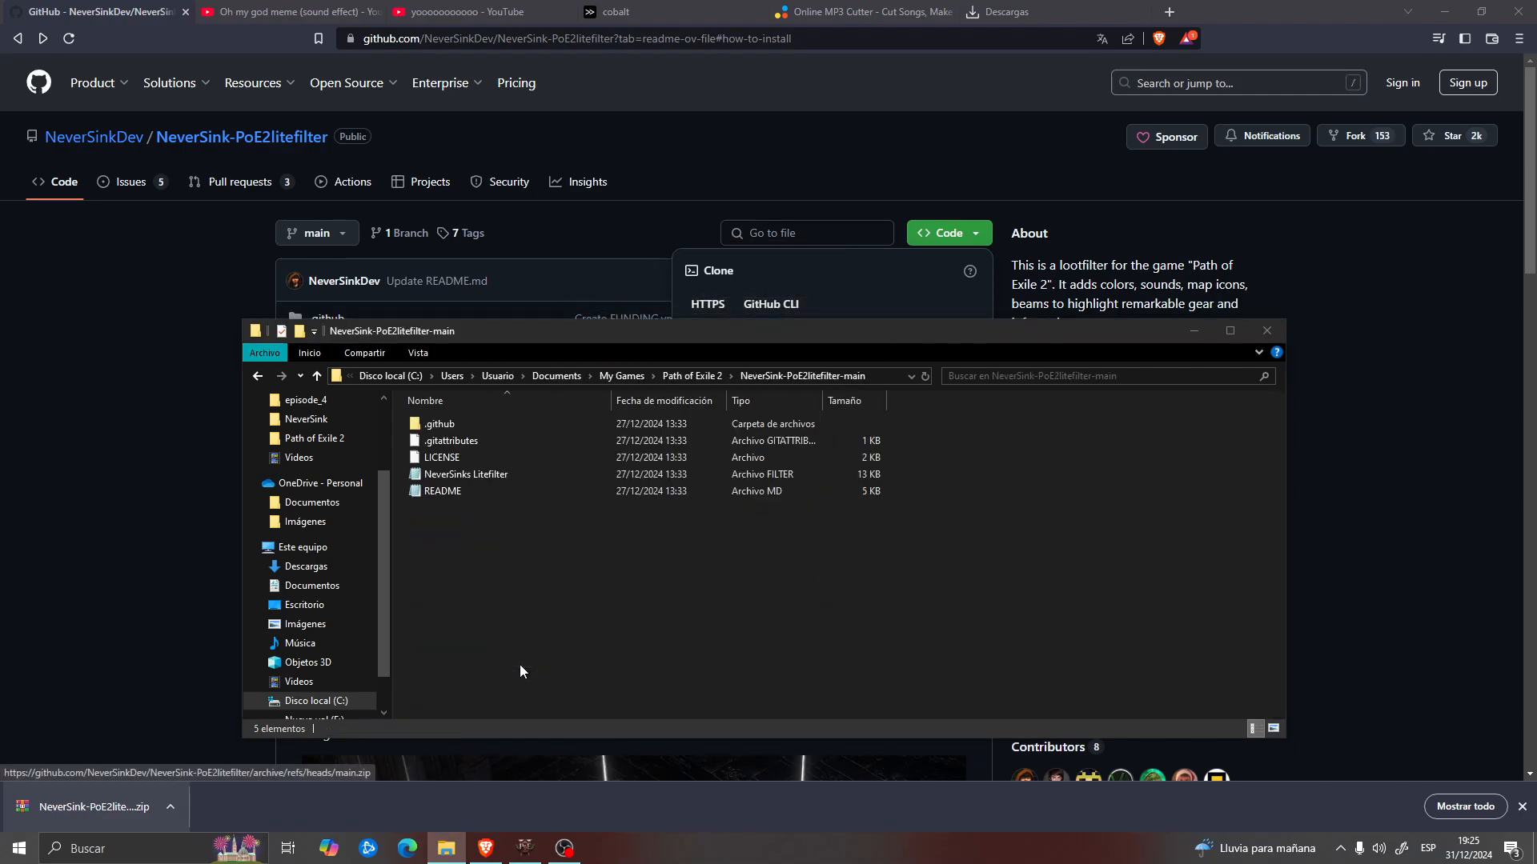
pyautogui.hotkey('ctrl', 'a')
pyautogui.rightClick(495, 458)
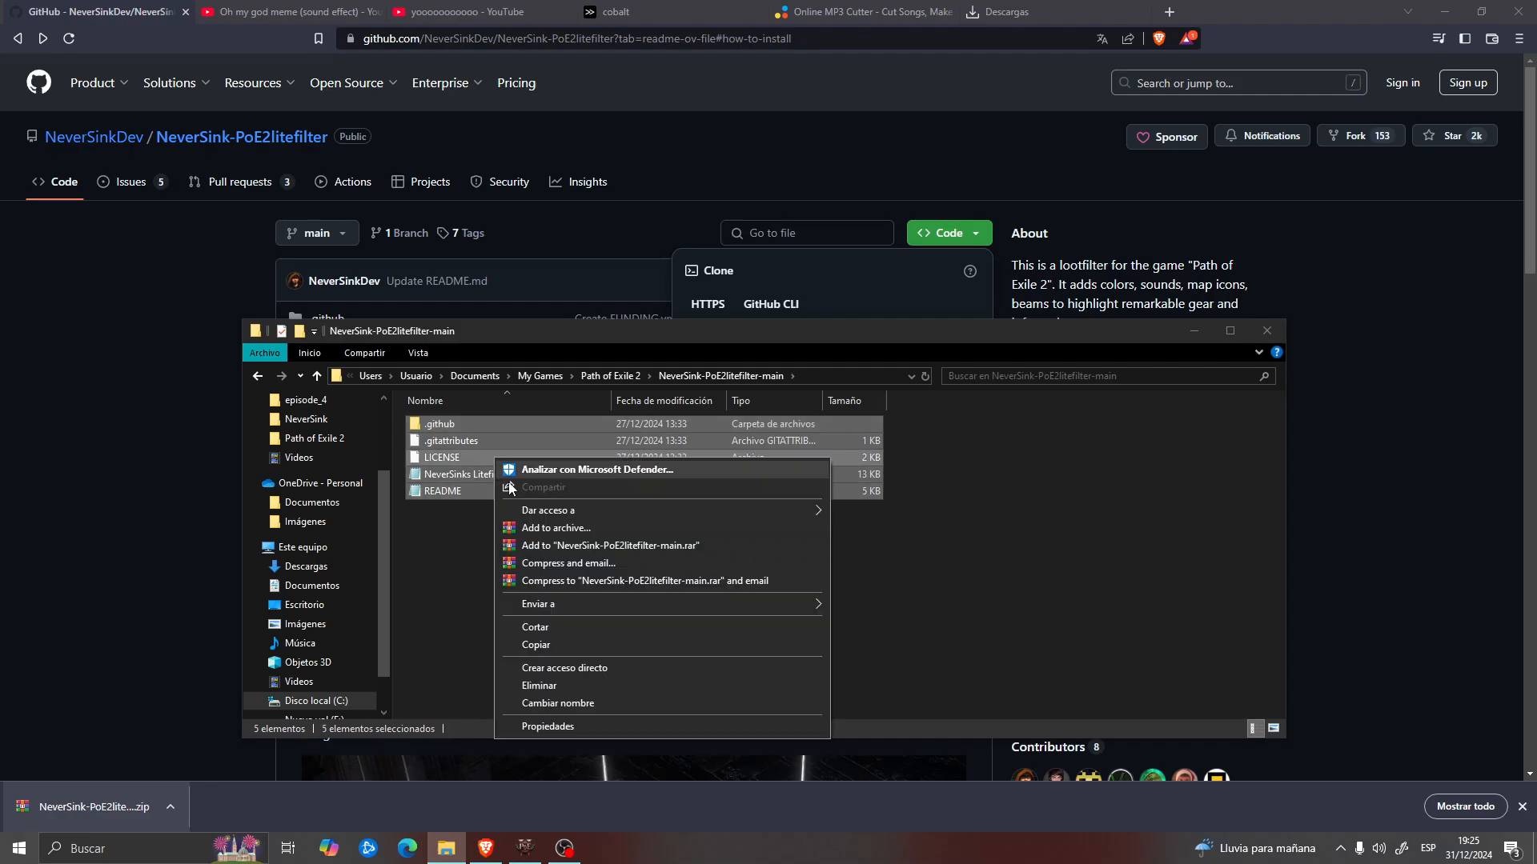
pyautogui.click(535, 626)
pyautogui.click(257, 375)
pyautogui.hotkey('ctrl', 'v')
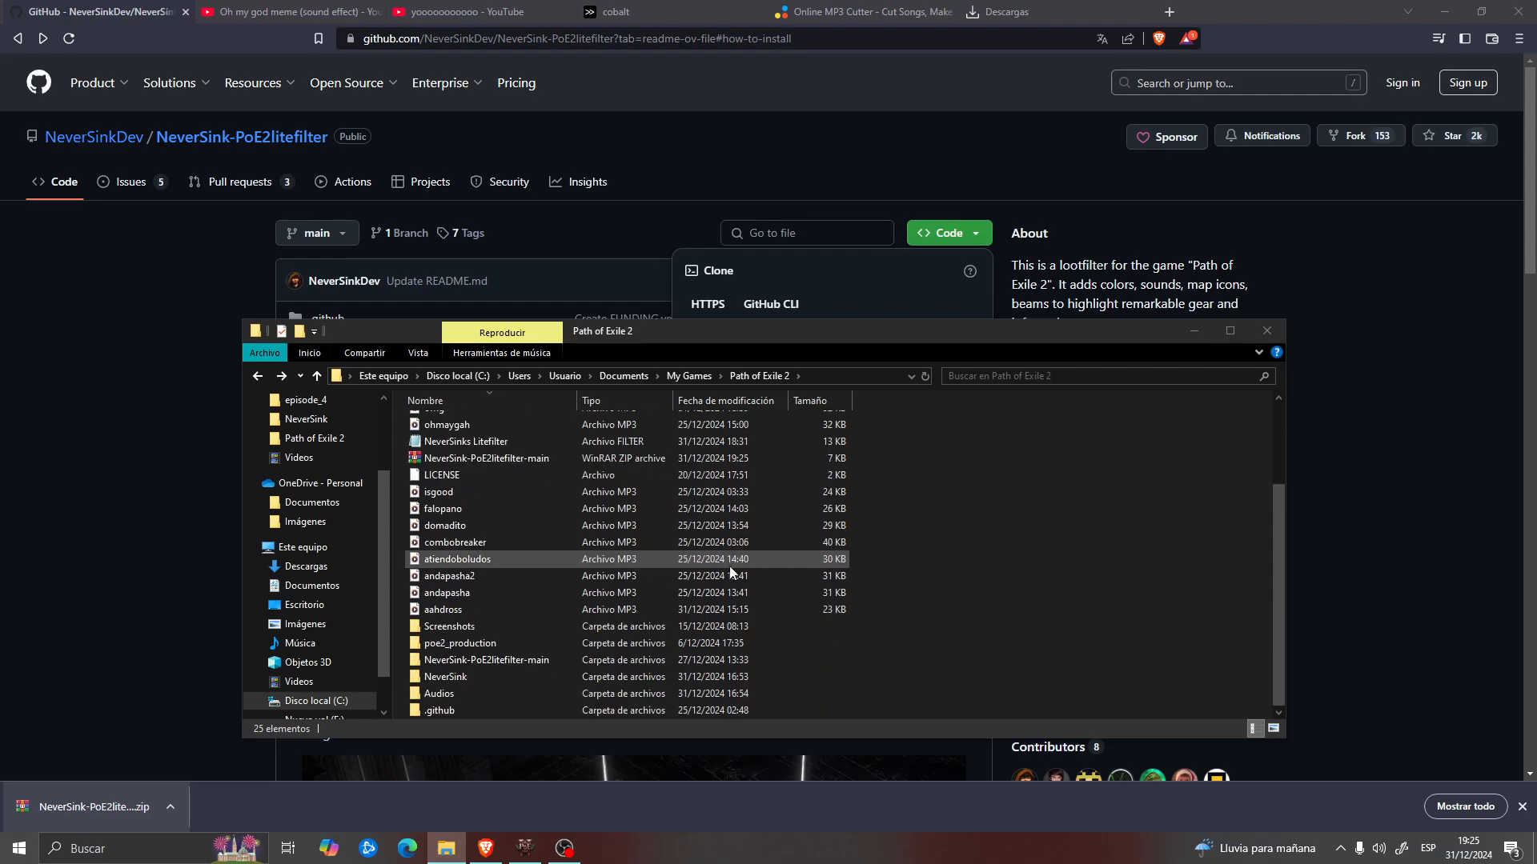
pyautogui.scroll(3, 954, 536)
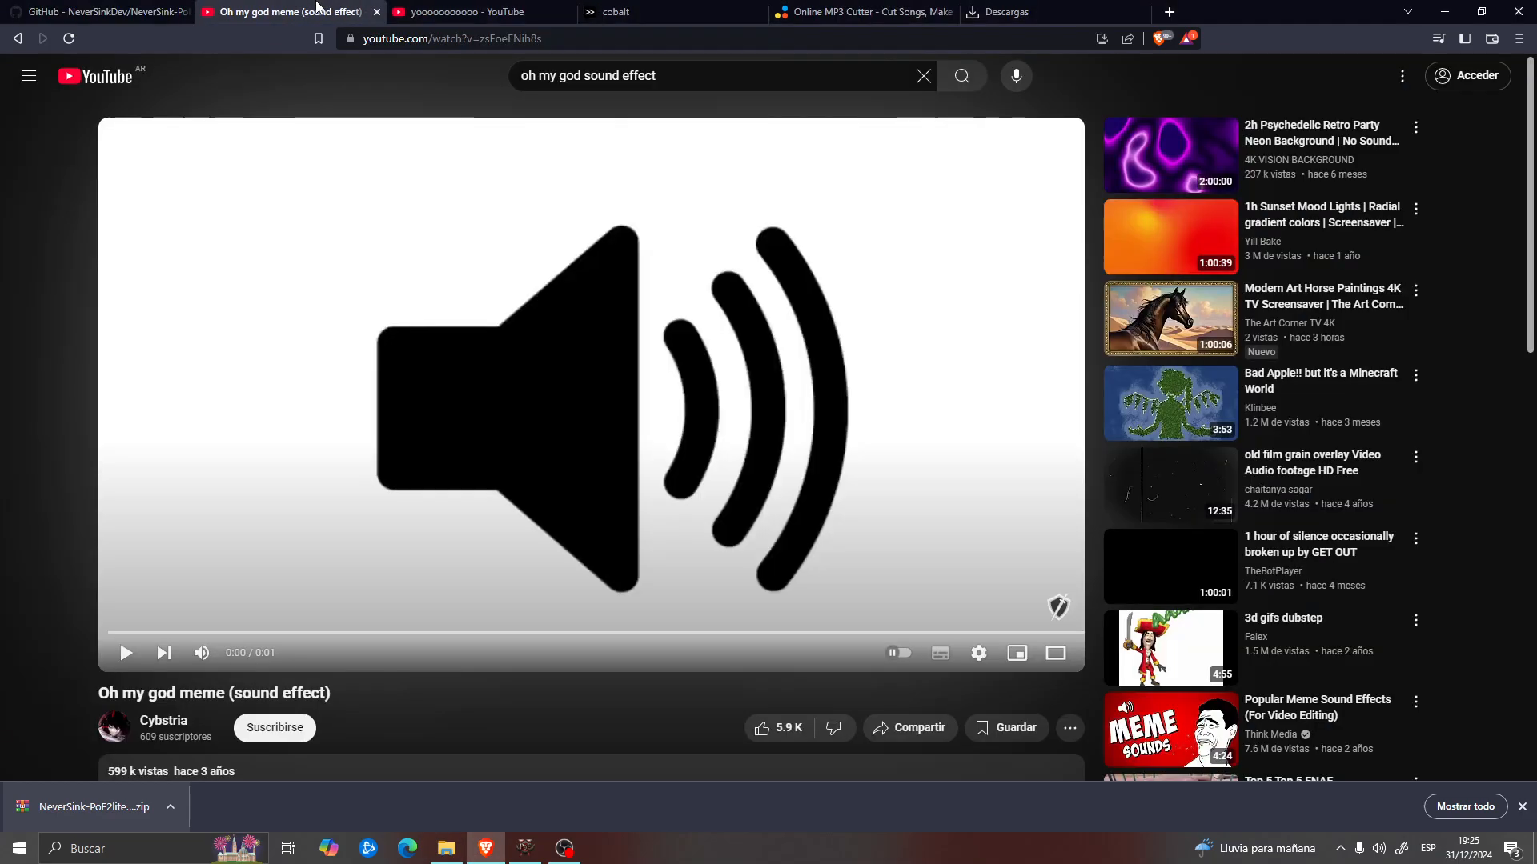
# Step: Switch to the YouTube video "Oh my god meme (sound effect)", play it and copy its address
pyautogui.click(318, 10)
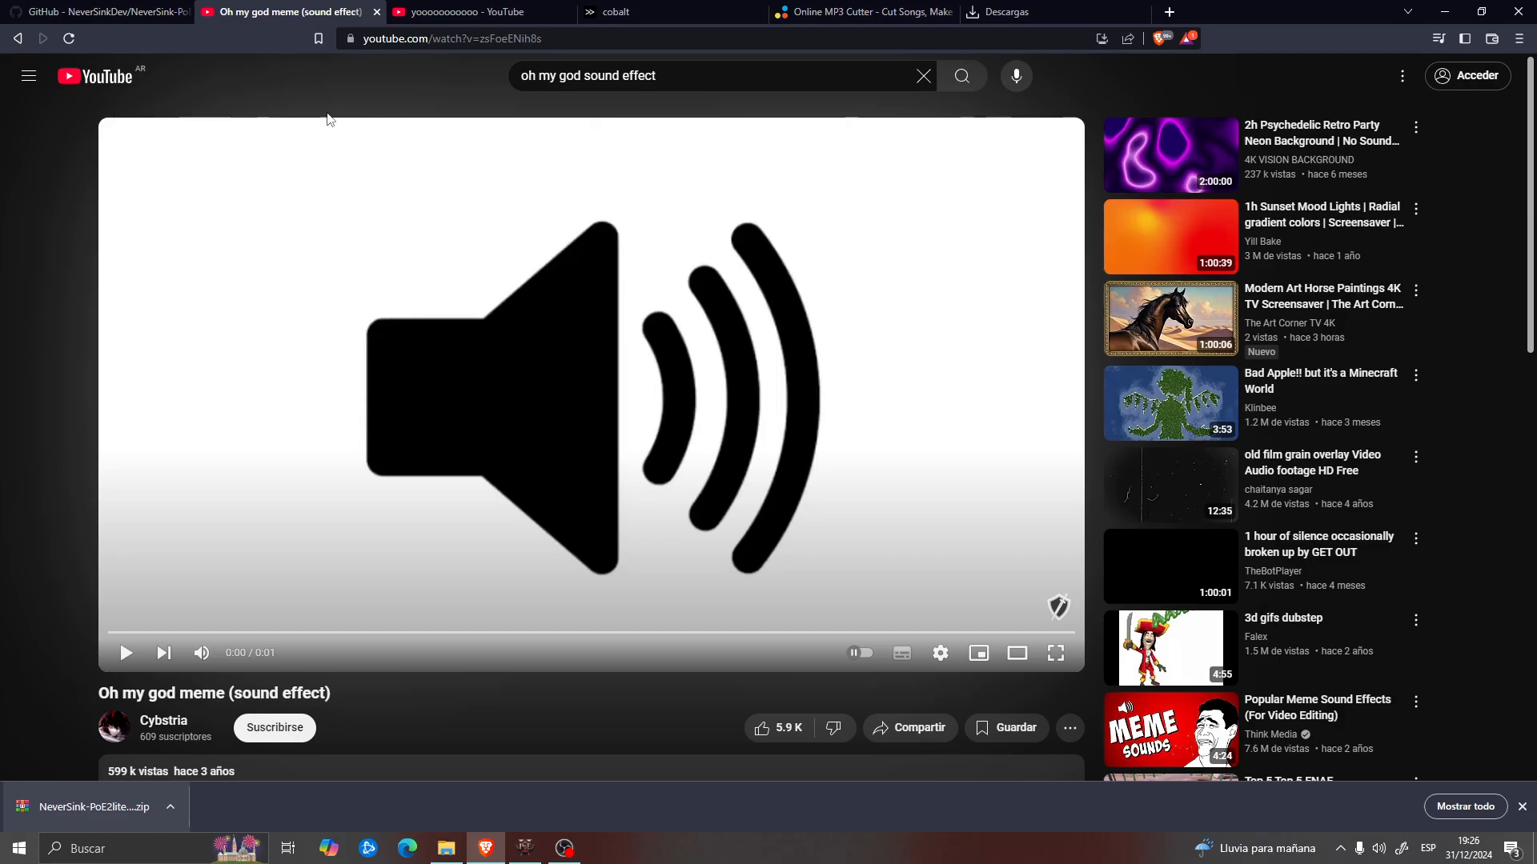
pyautogui.click(480, 428)
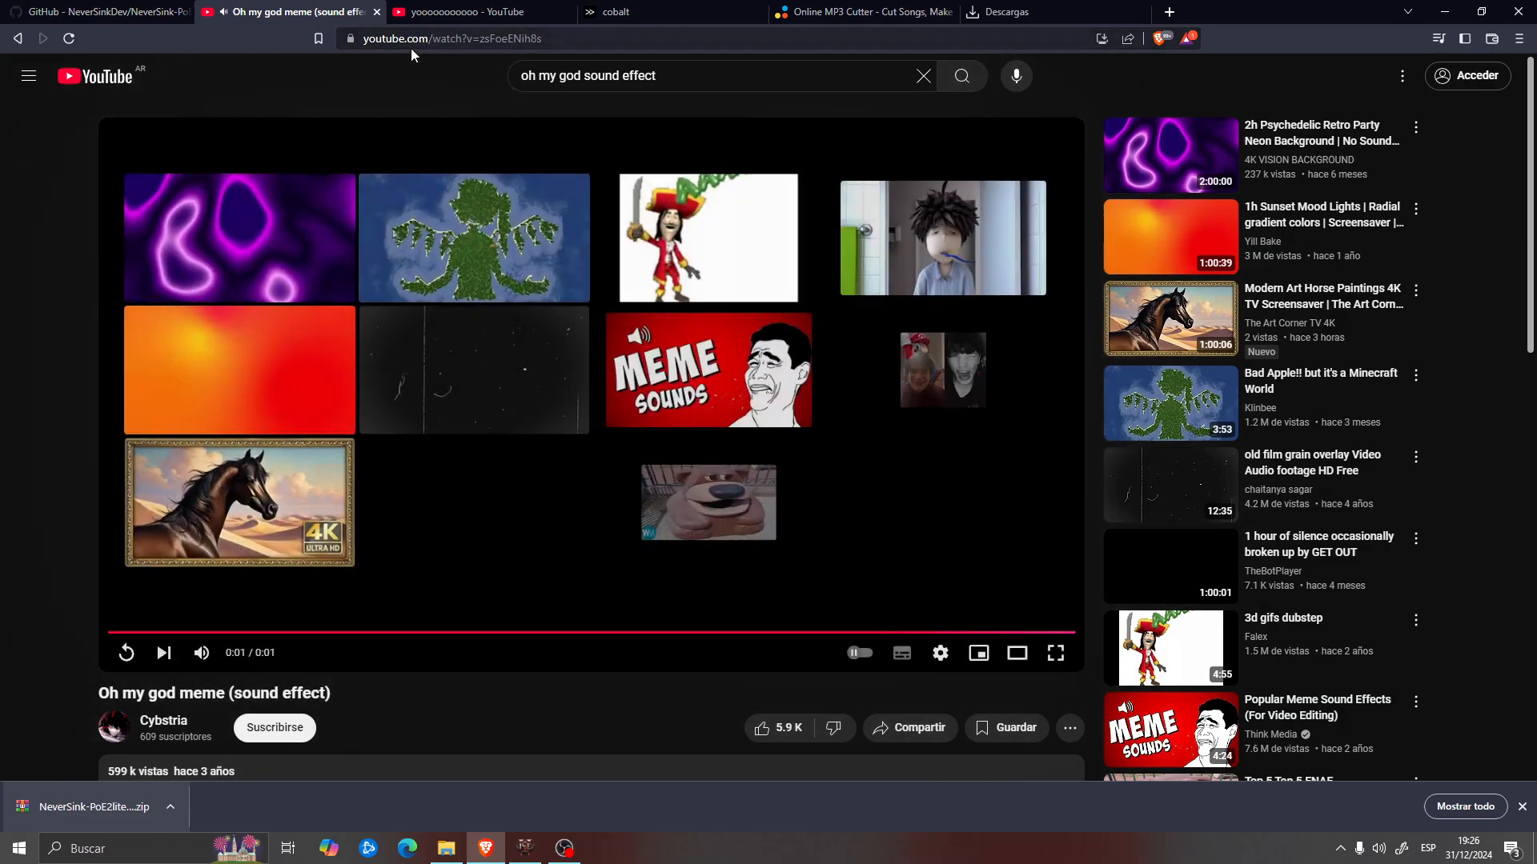
pyautogui.click(410, 40)
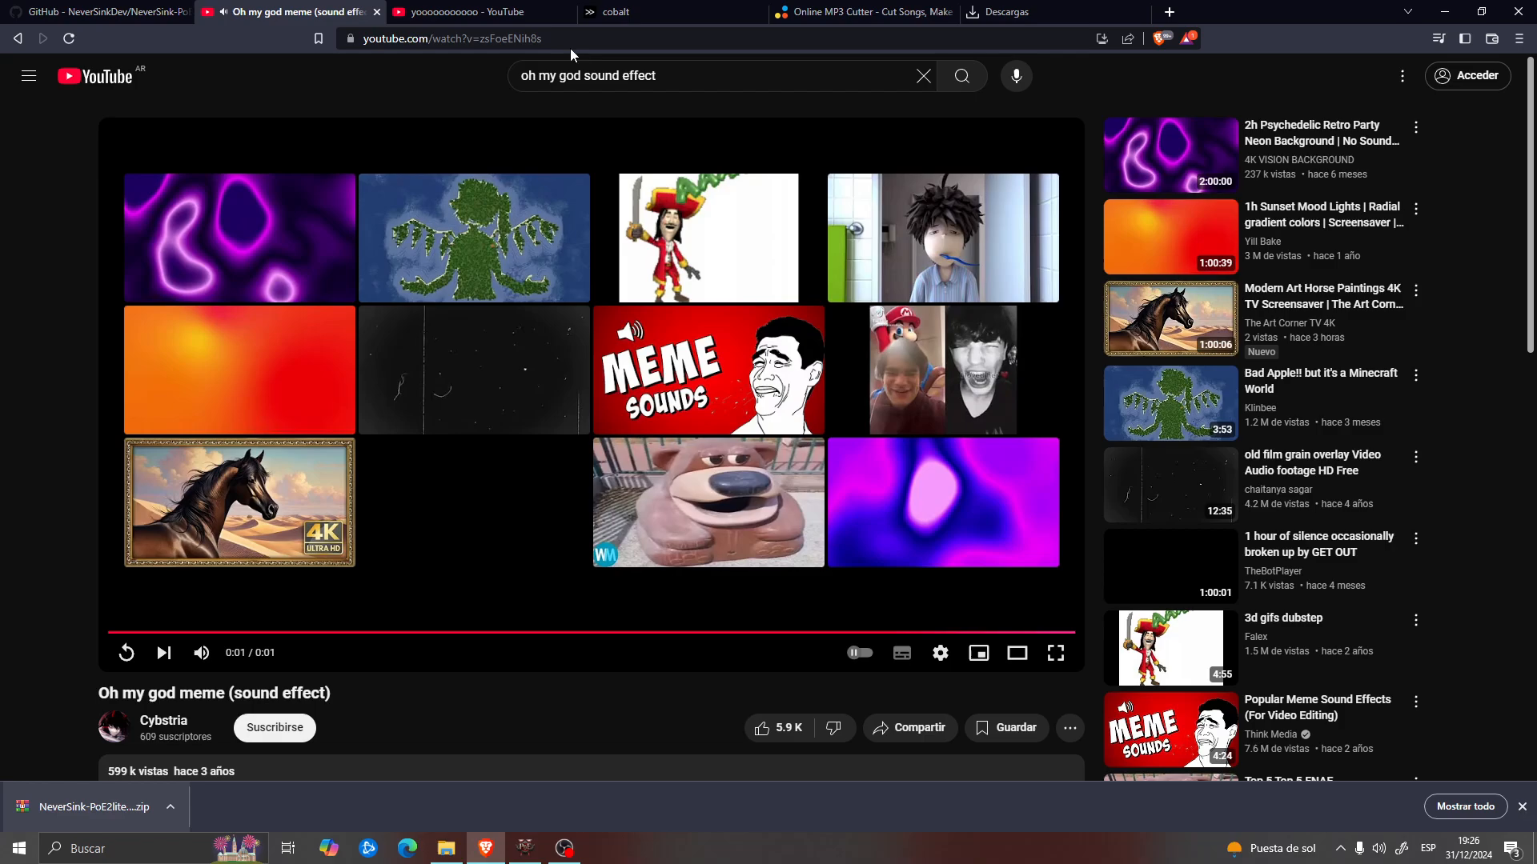
pyautogui.click(618, 12)
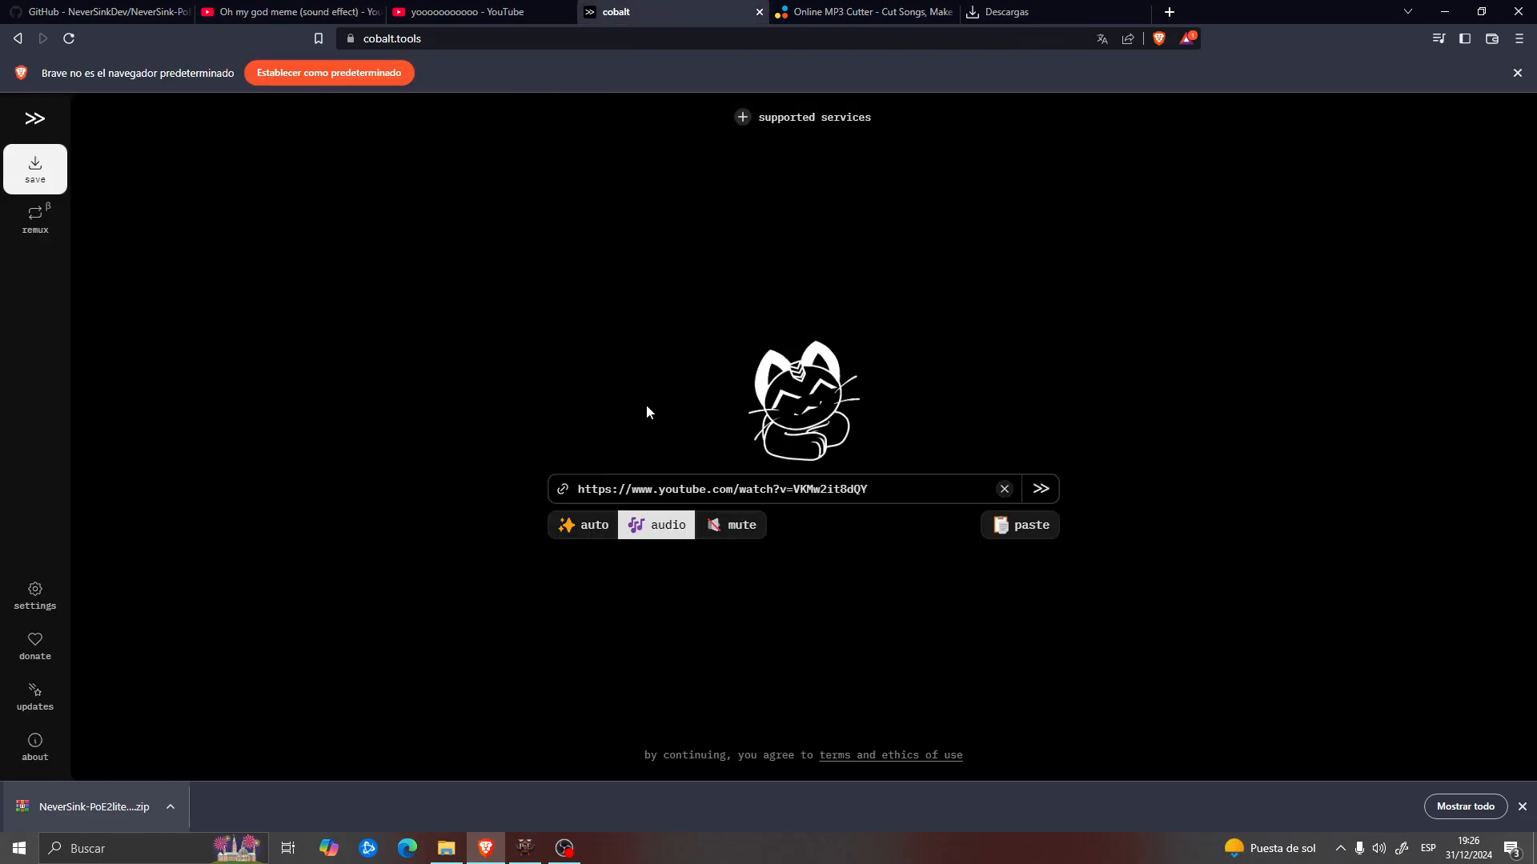
pyautogui.moveTo(884, 490); pyautogui.dragTo(269, 490)
pyautogui.press('BackSpace')
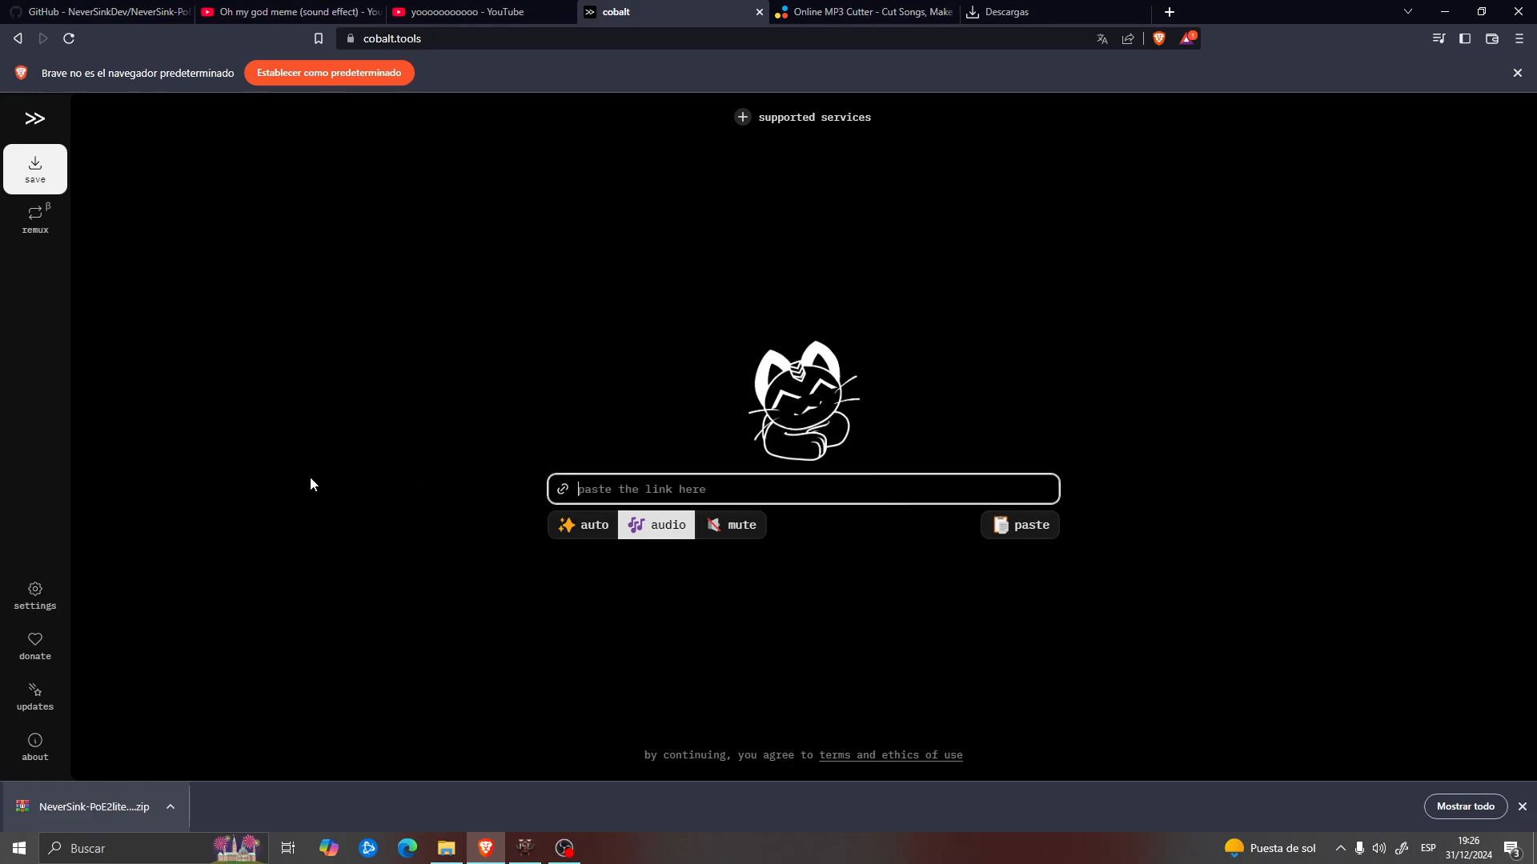
pyautogui.hotkey('ctrl', 'v')
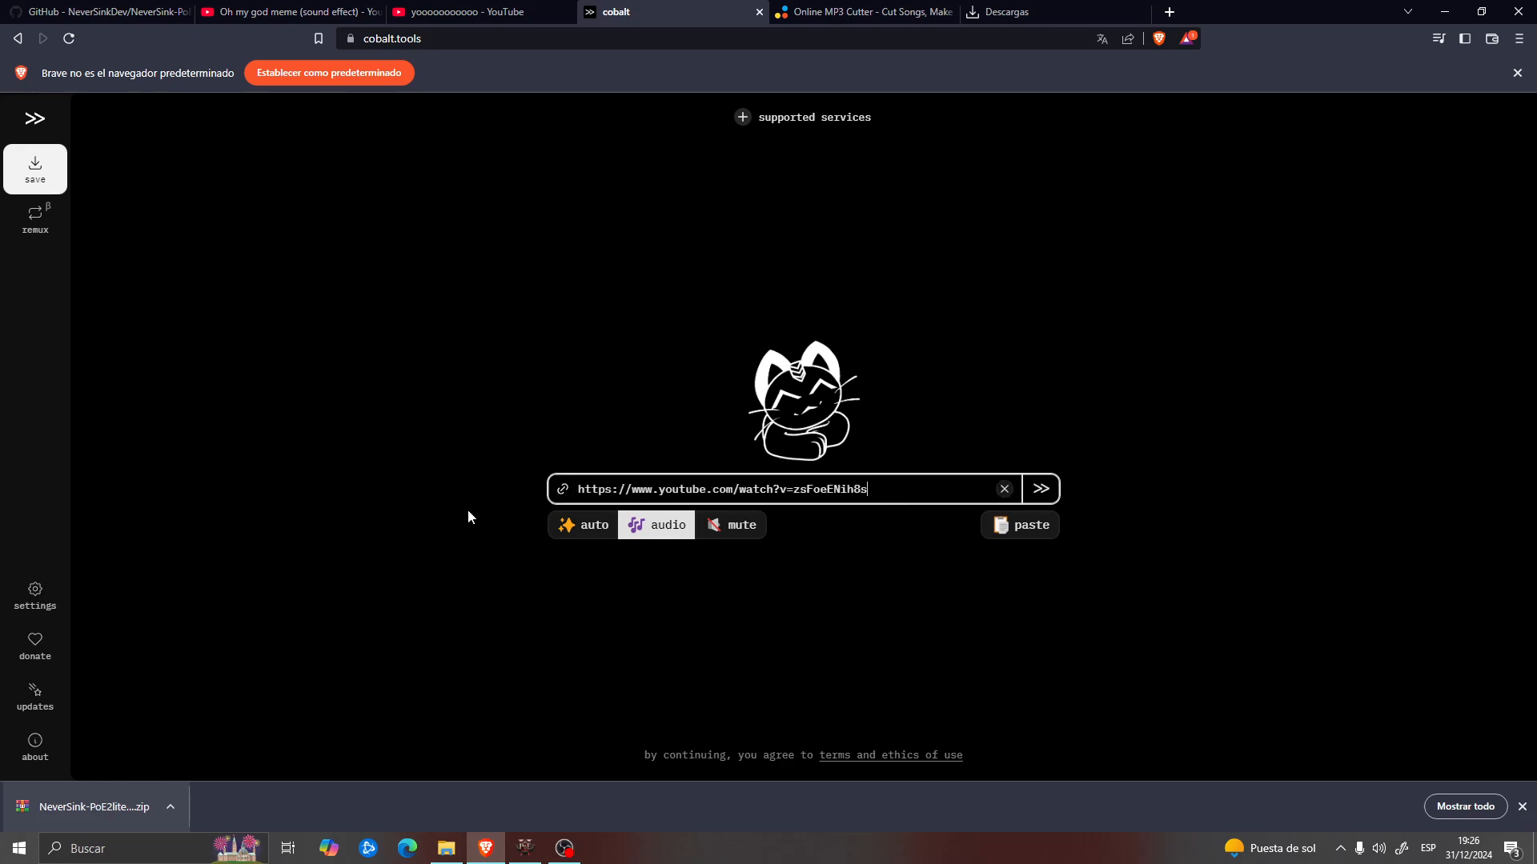
# Step: Set the download mode to audio and save the sound as an MP3 named omg in Descargas
pyautogui.click(585, 535)
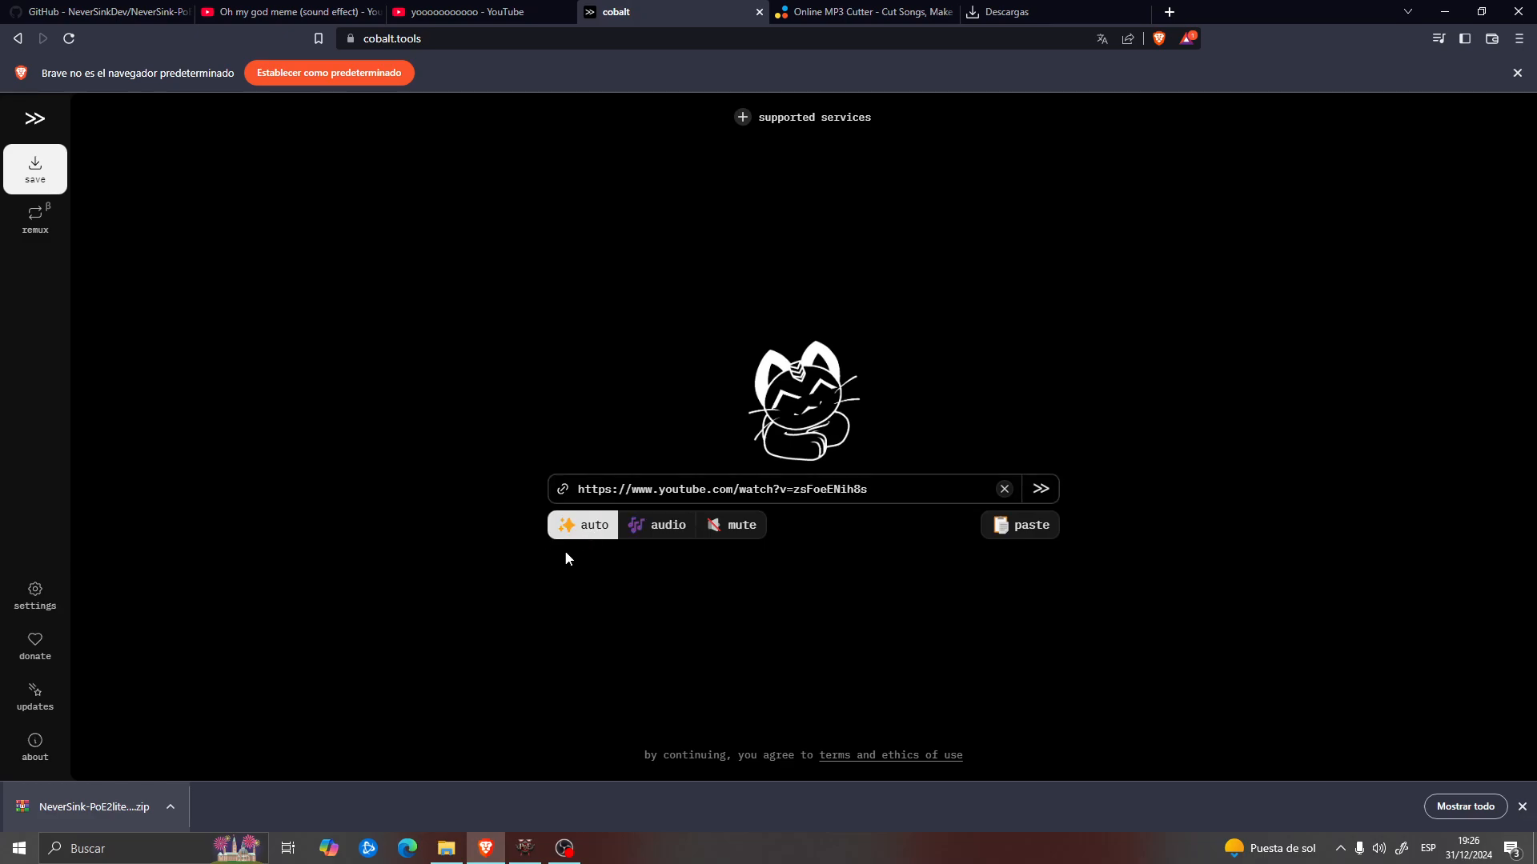
pyautogui.click(669, 530)
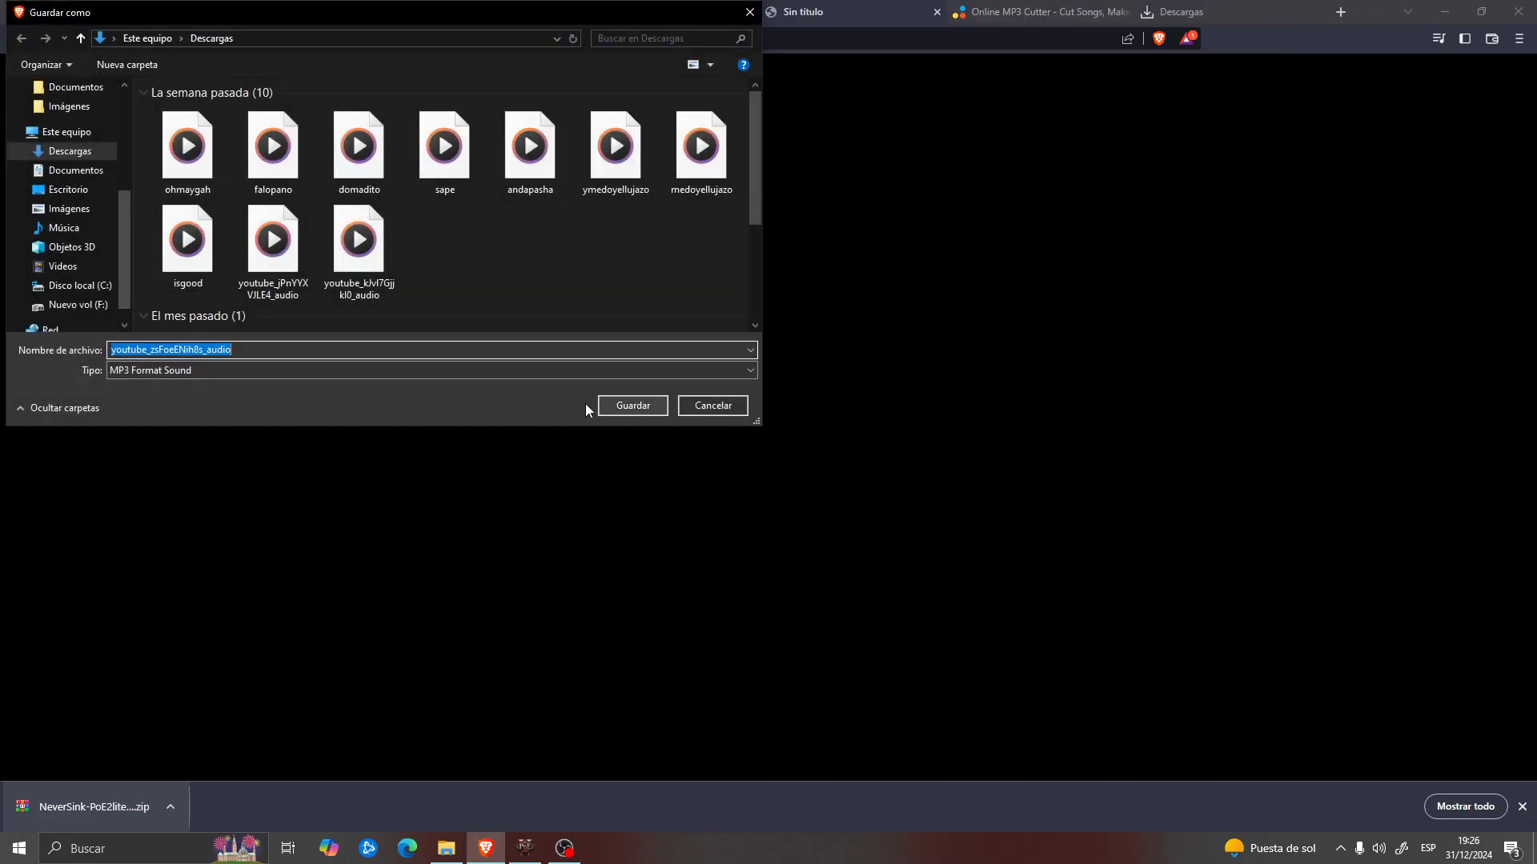
pyautogui.write('omg')
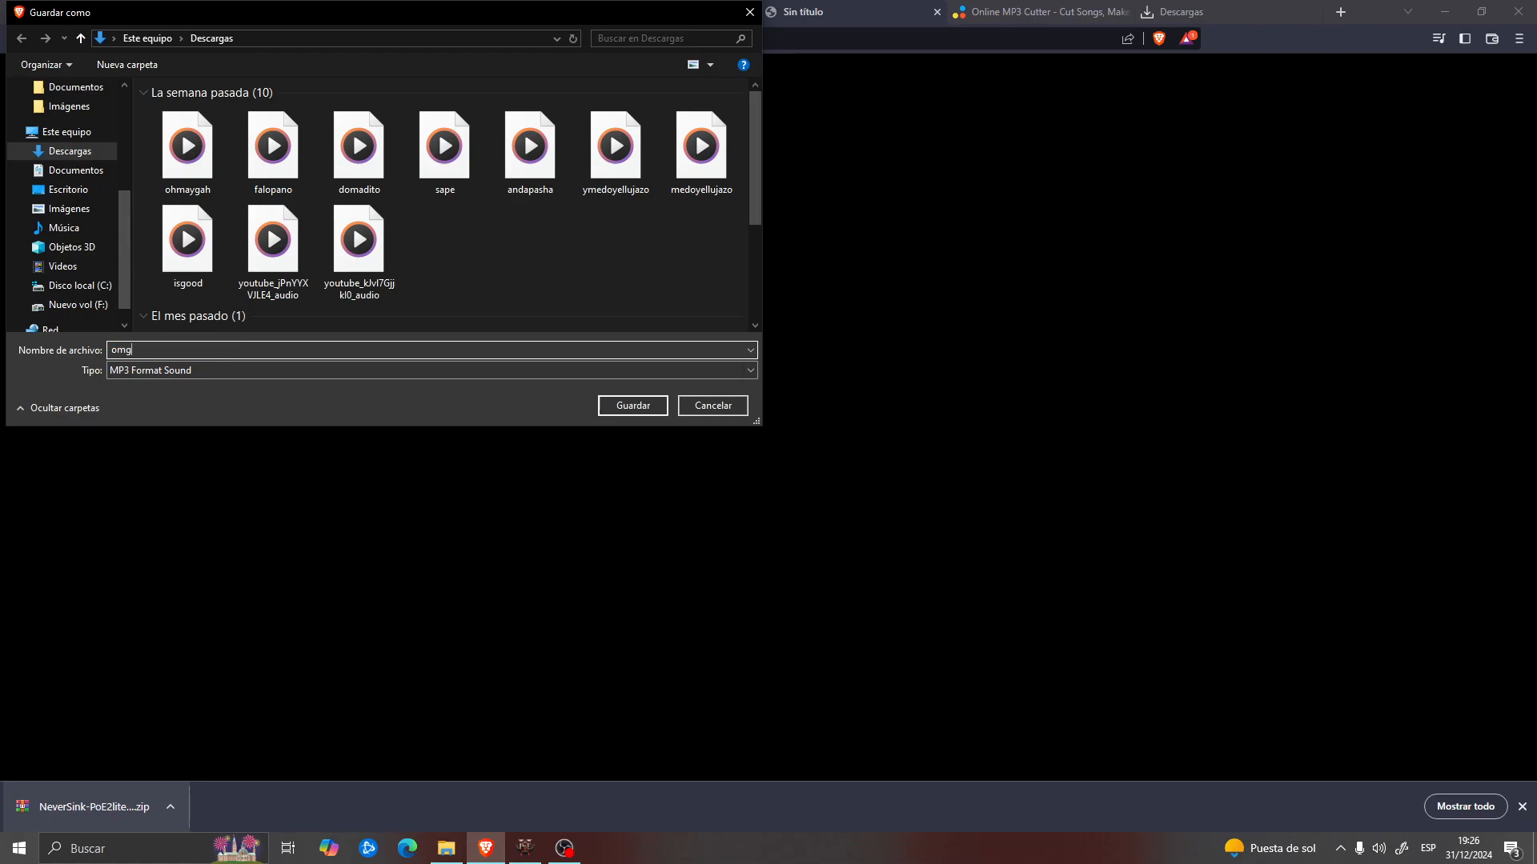
pyautogui.click(636, 410)
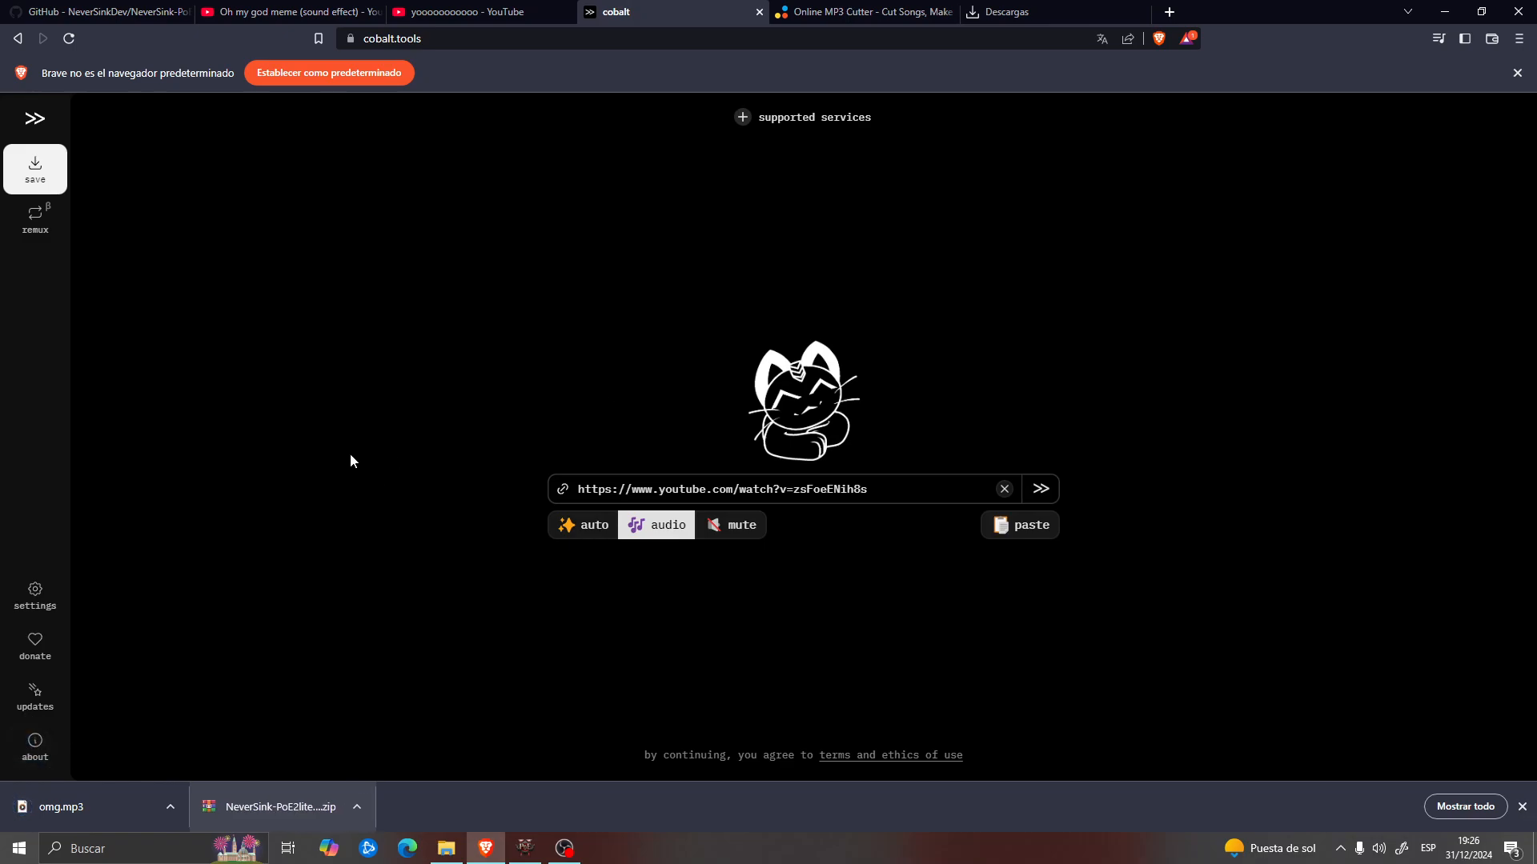
# Step: Switch to the "yooooooooooo" YouTube video, play its last seconds from about 0:07 and copy its address
pyautogui.click(465, 12)
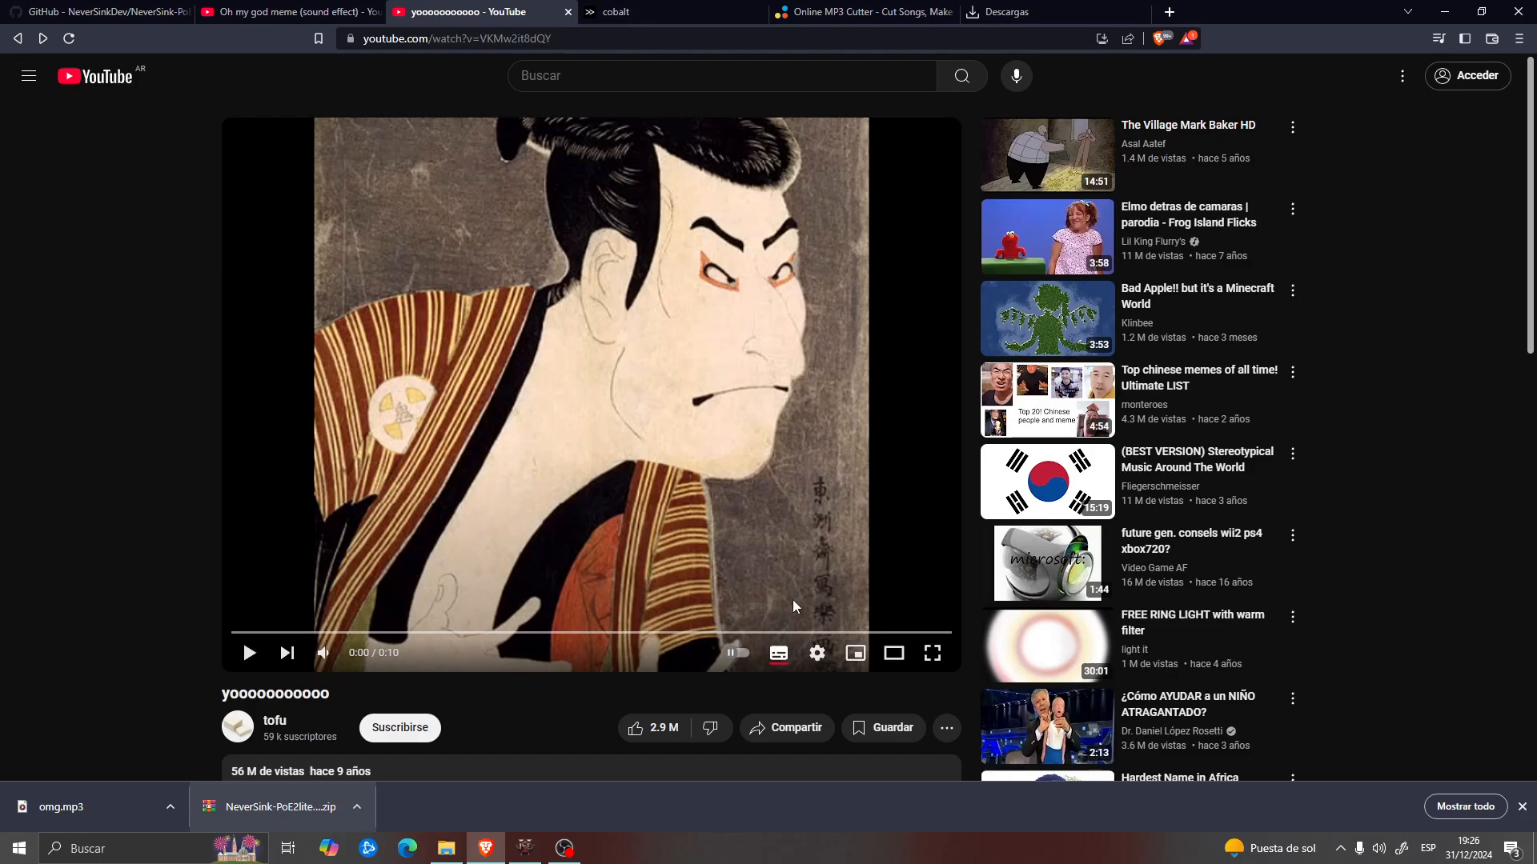
pyautogui.click(782, 632)
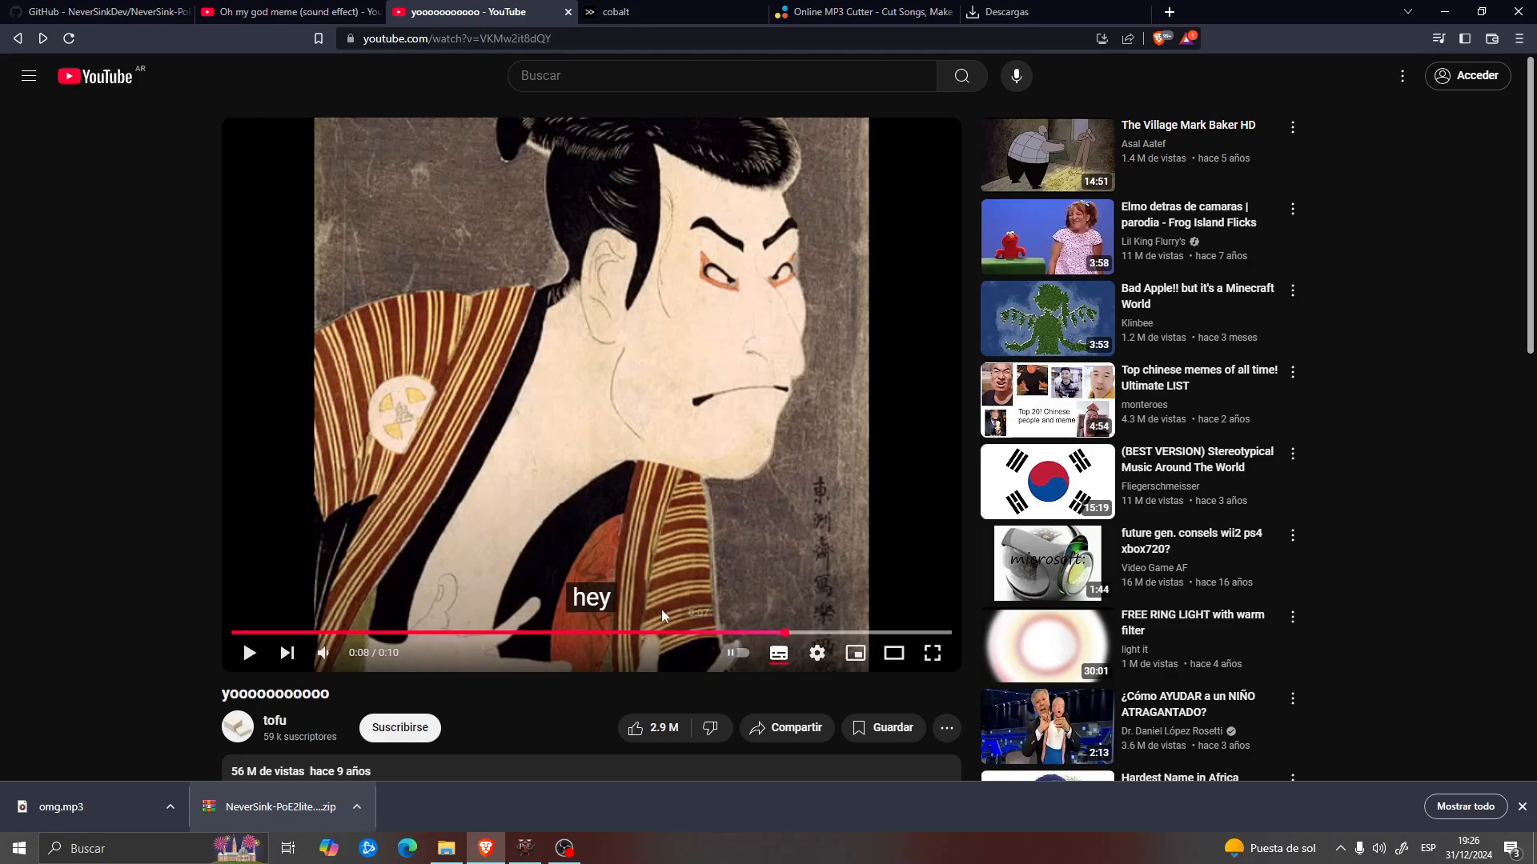
pyautogui.click(551, 534)
pyautogui.click(675, 633)
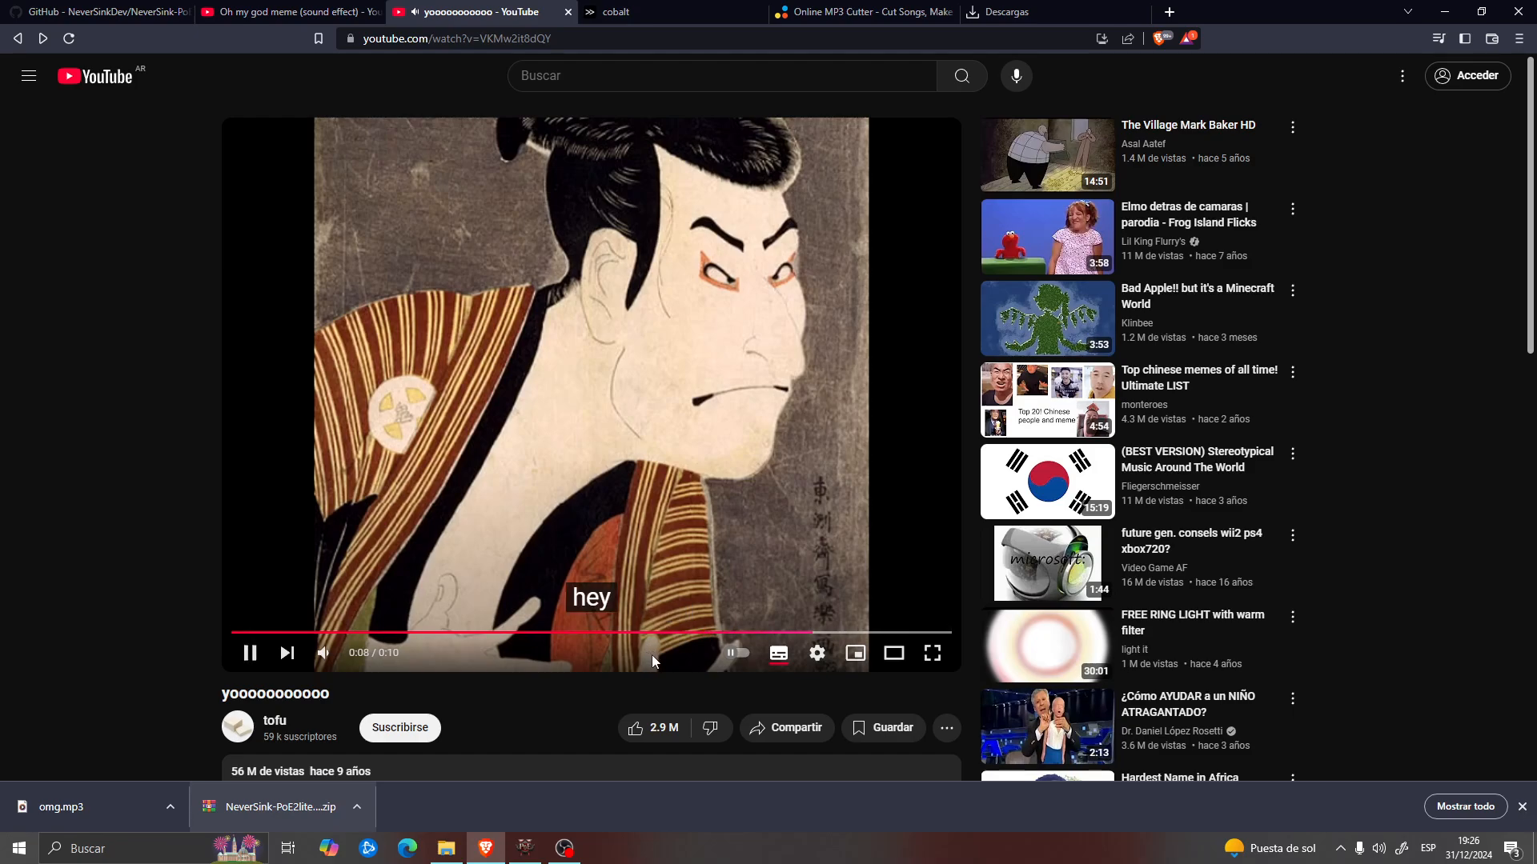
pyautogui.click(613, 487)
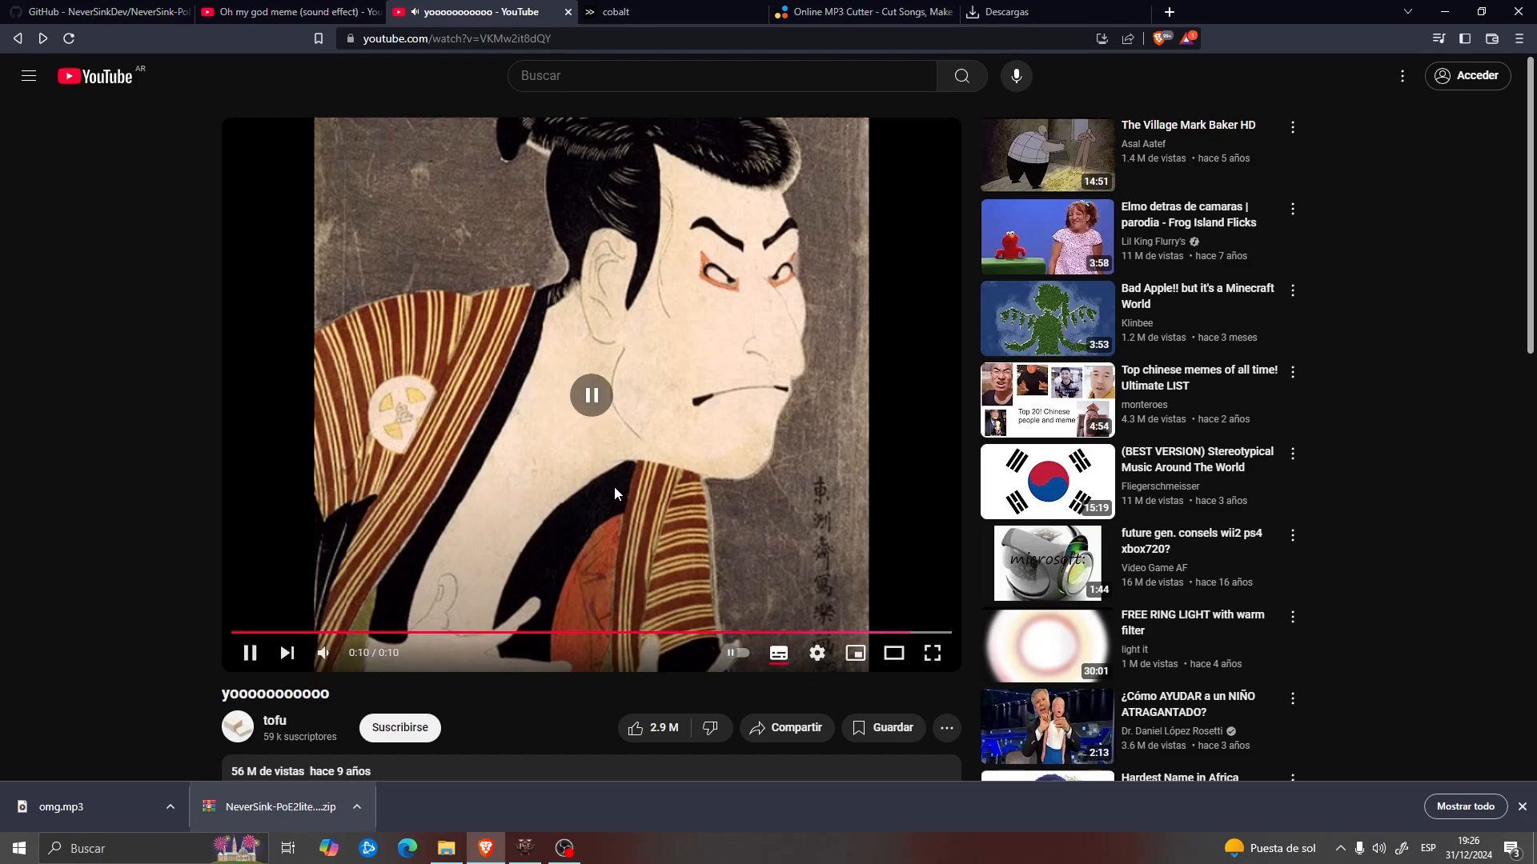
pyautogui.click(373, 41)
pyautogui.click(402, 98)
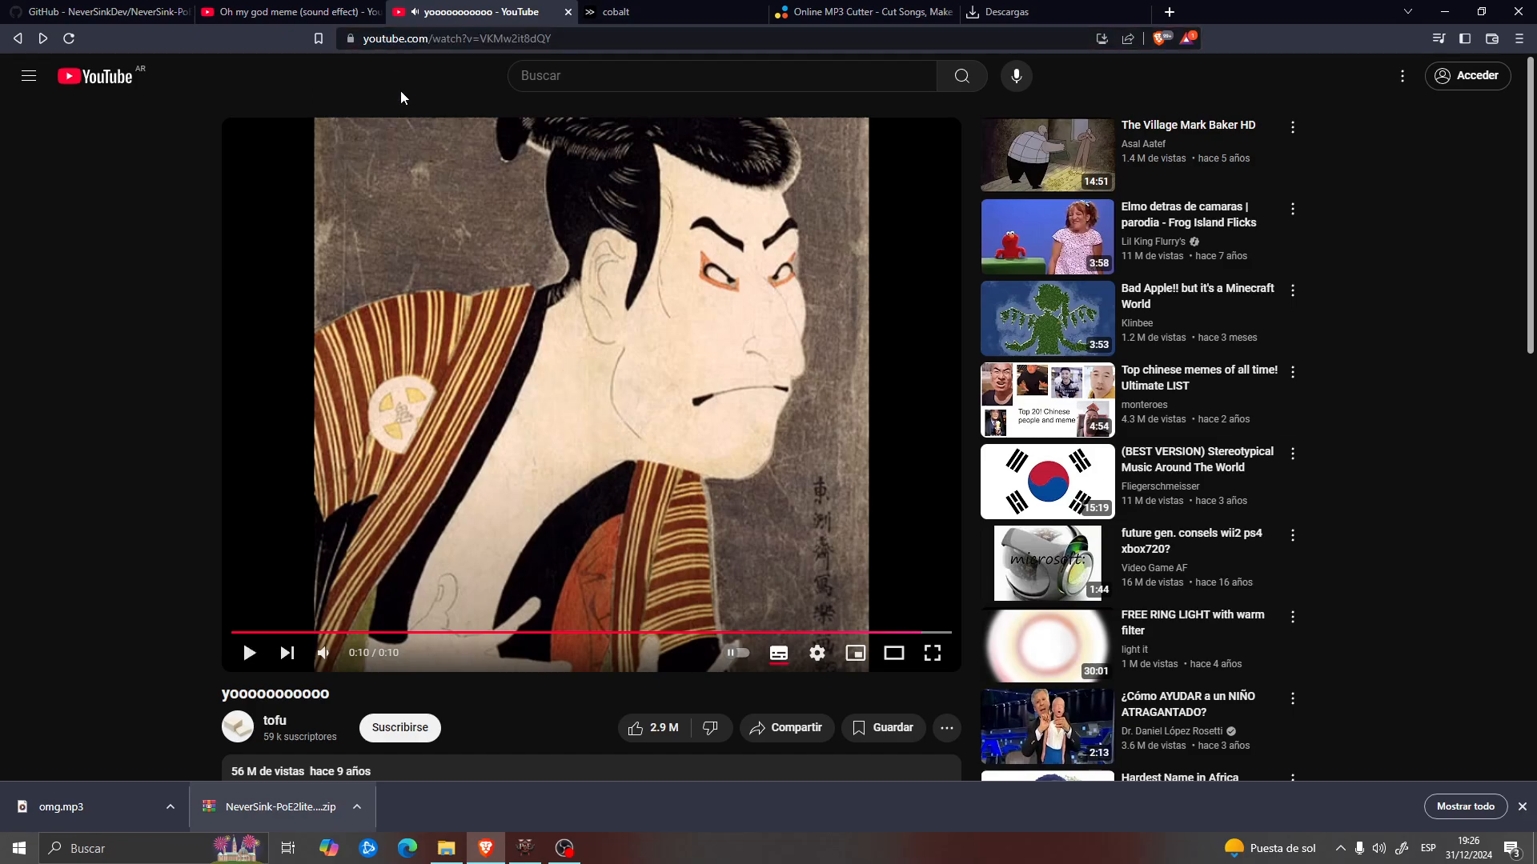
pyautogui.click(648, 13)
pyautogui.moveTo(872, 490); pyautogui.dragTo(258, 479)
pyautogui.hotkey('ctrl', 'v')
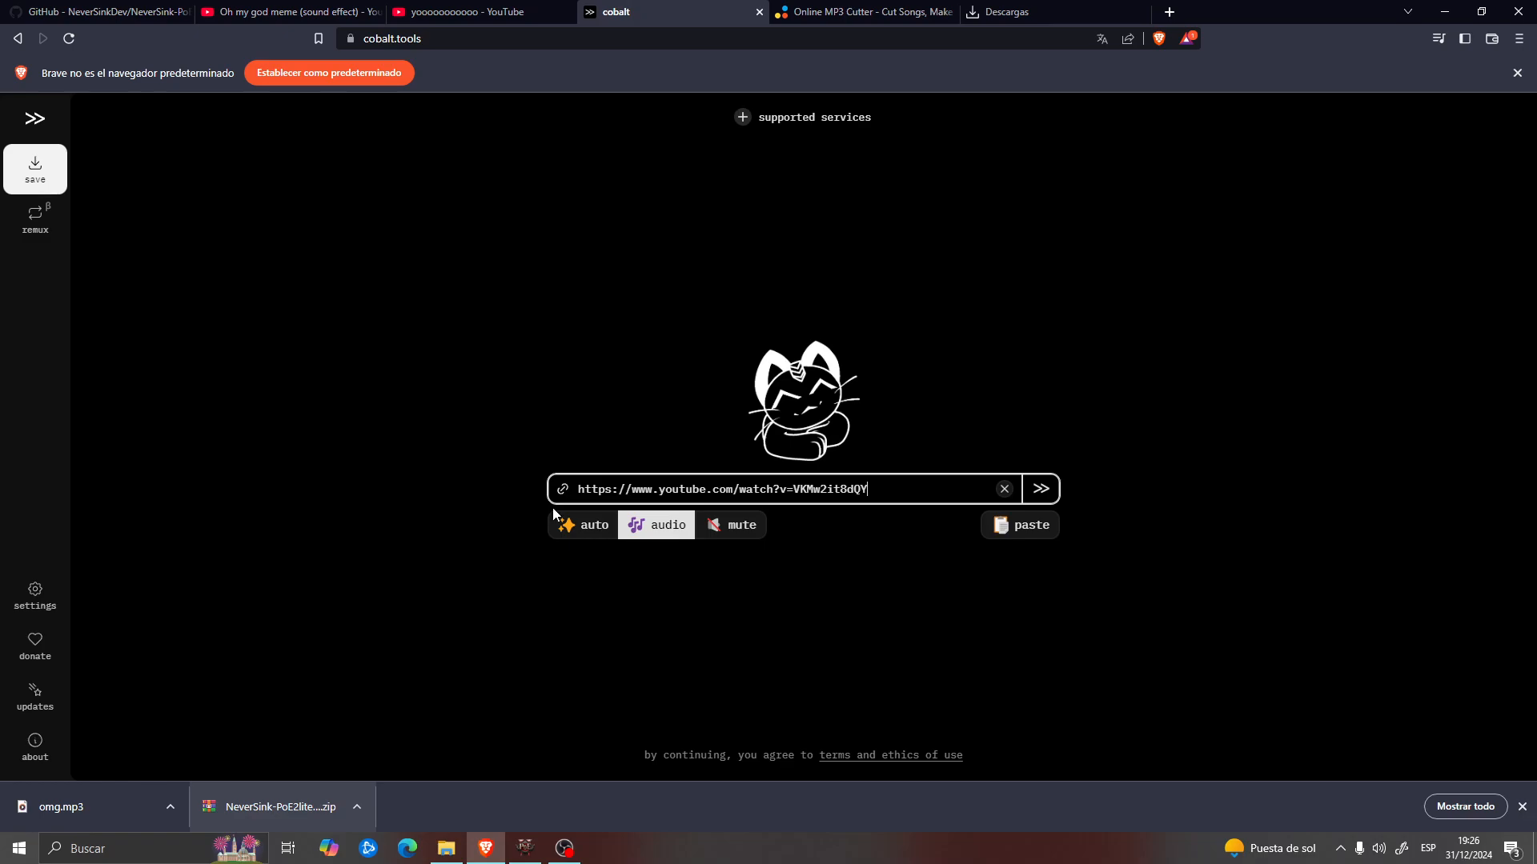
pyautogui.click(1041, 489)
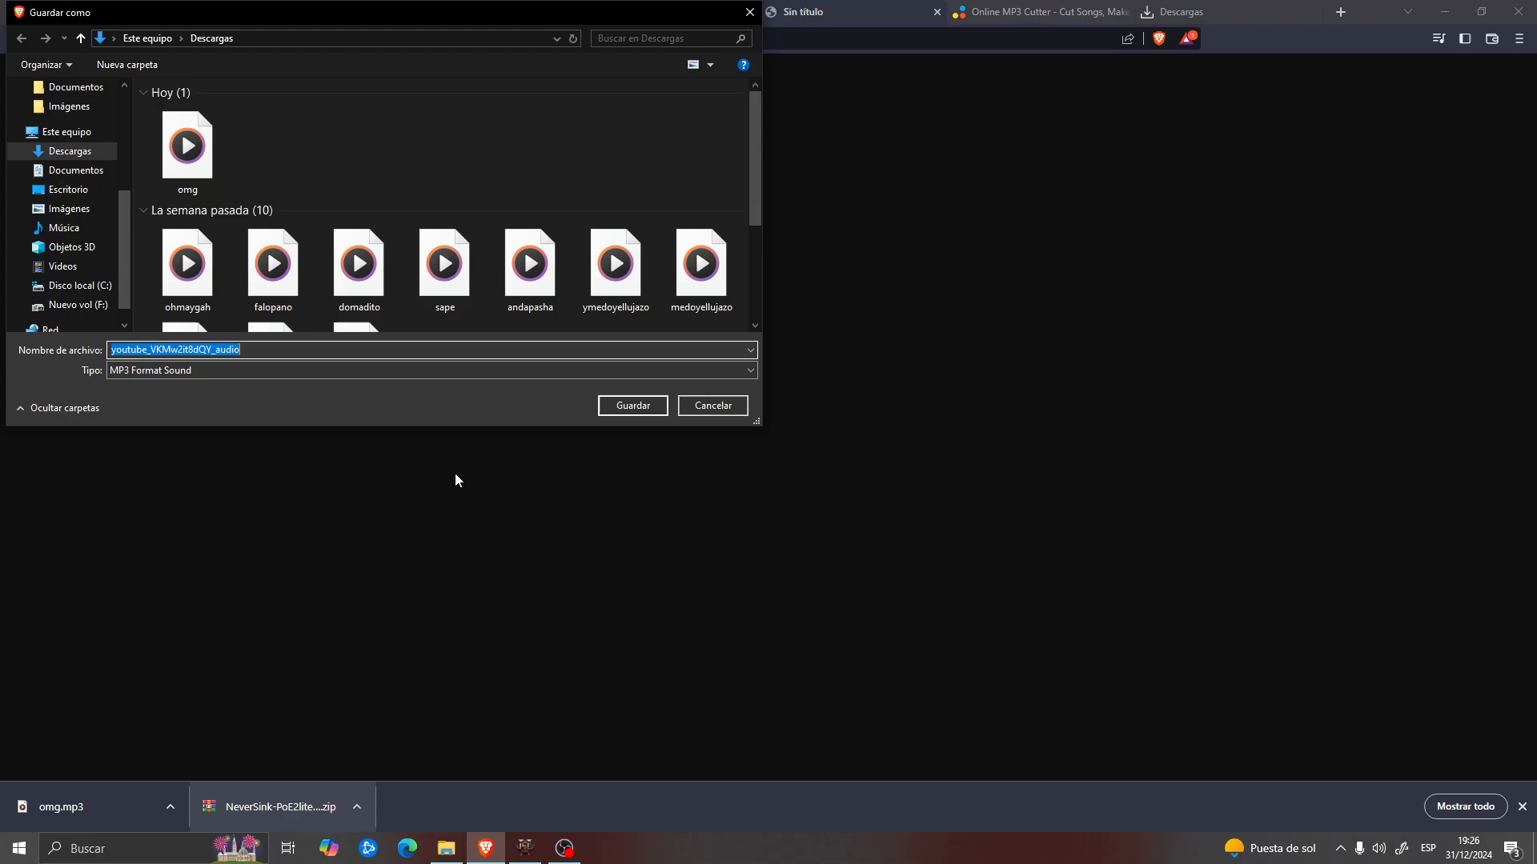
pyautogui.write('yoo')
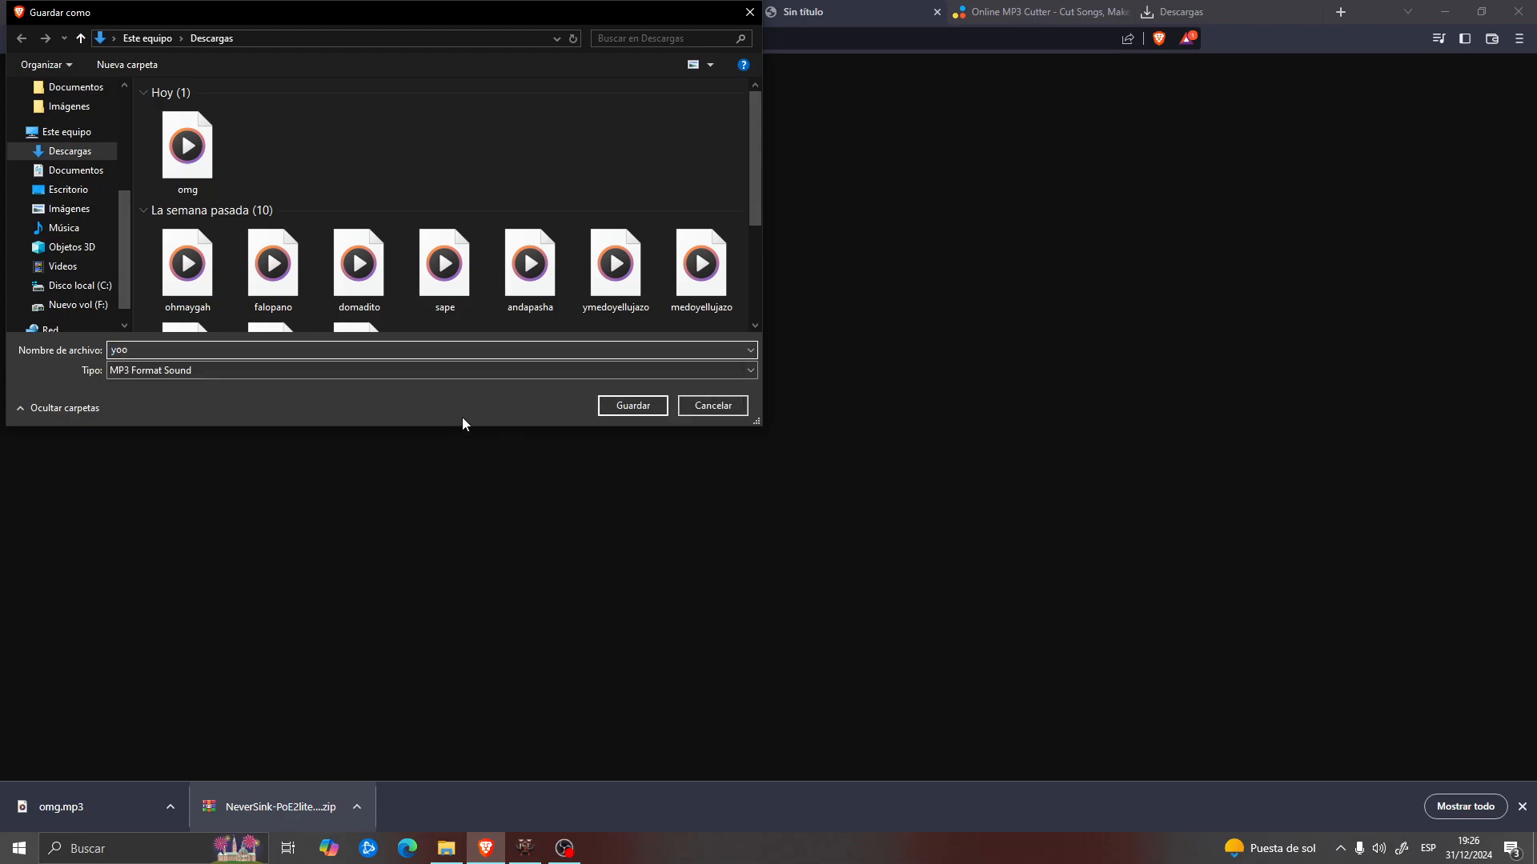
pyautogui.click(633, 406)
# Step: Switch to the Online MP3 Cutter at mp3cut.net and open the yoo audio file from Descargas
pyautogui.click(851, 9)
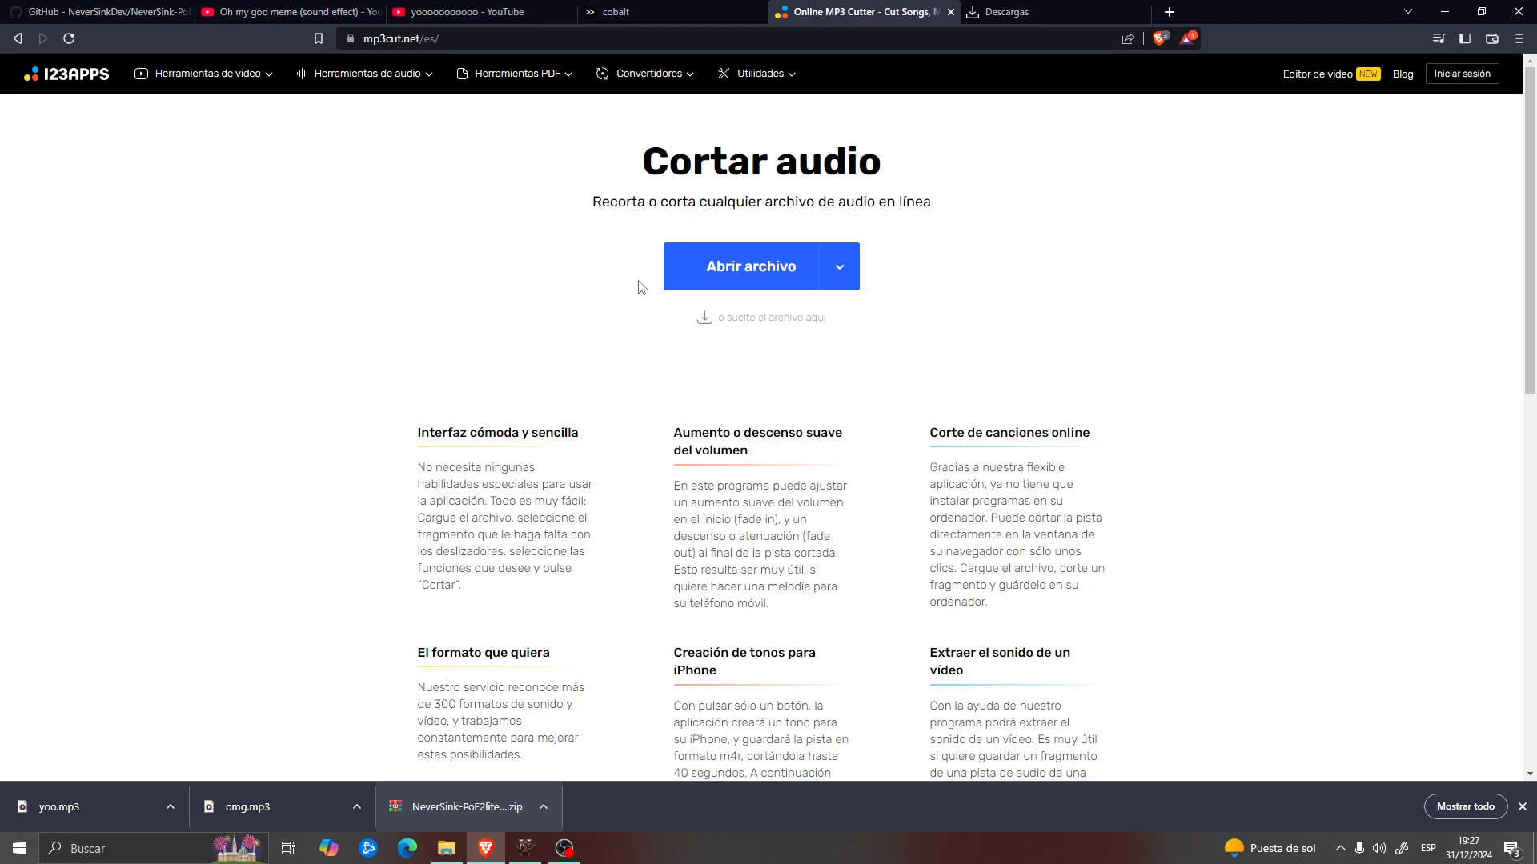
pyautogui.click(697, 276)
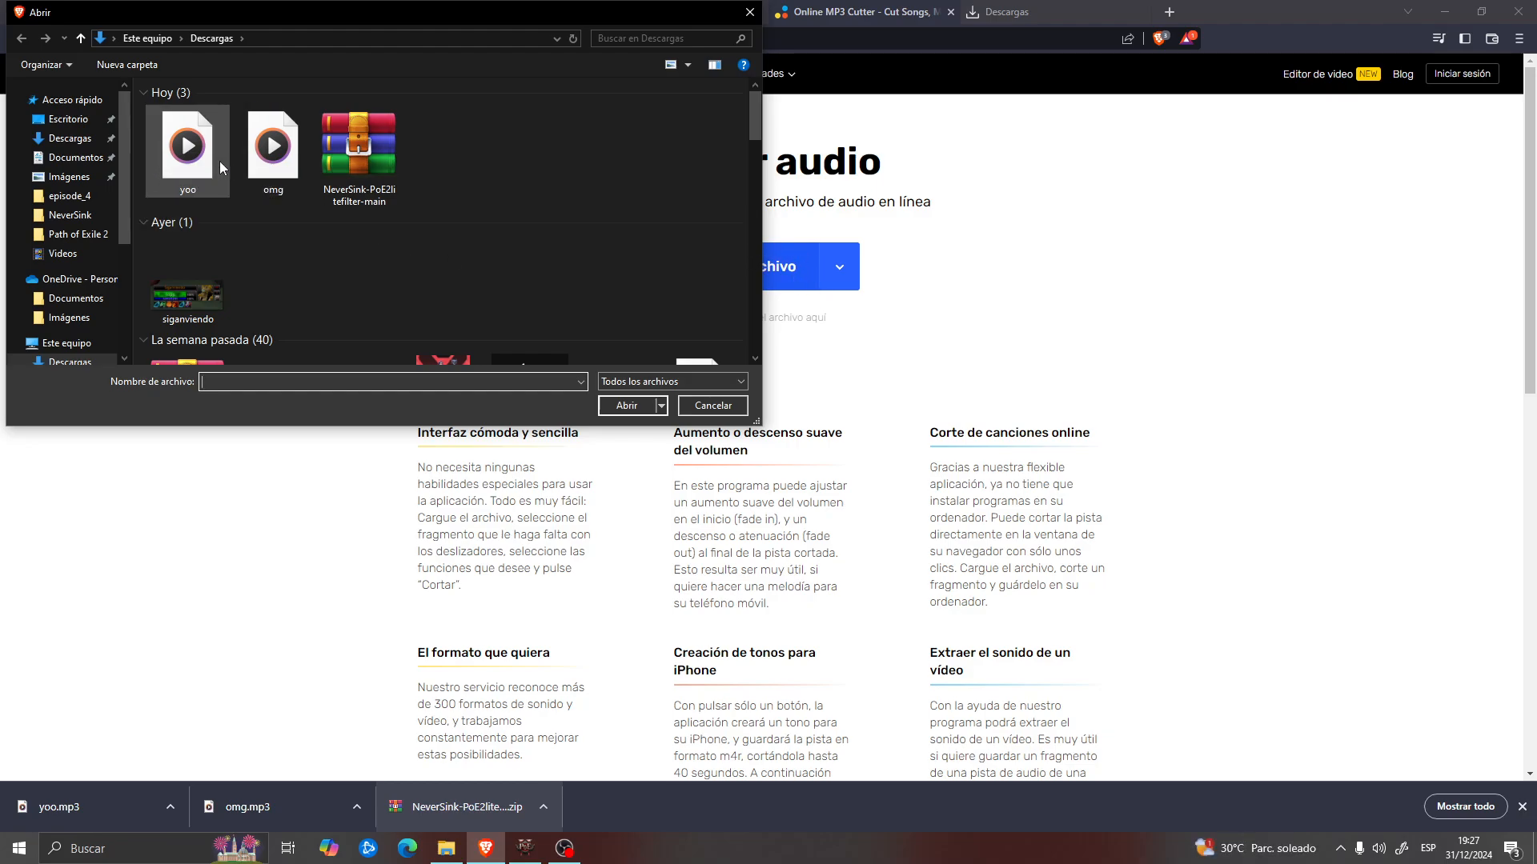
pyautogui.click(188, 152)
pyautogui.click(624, 407)
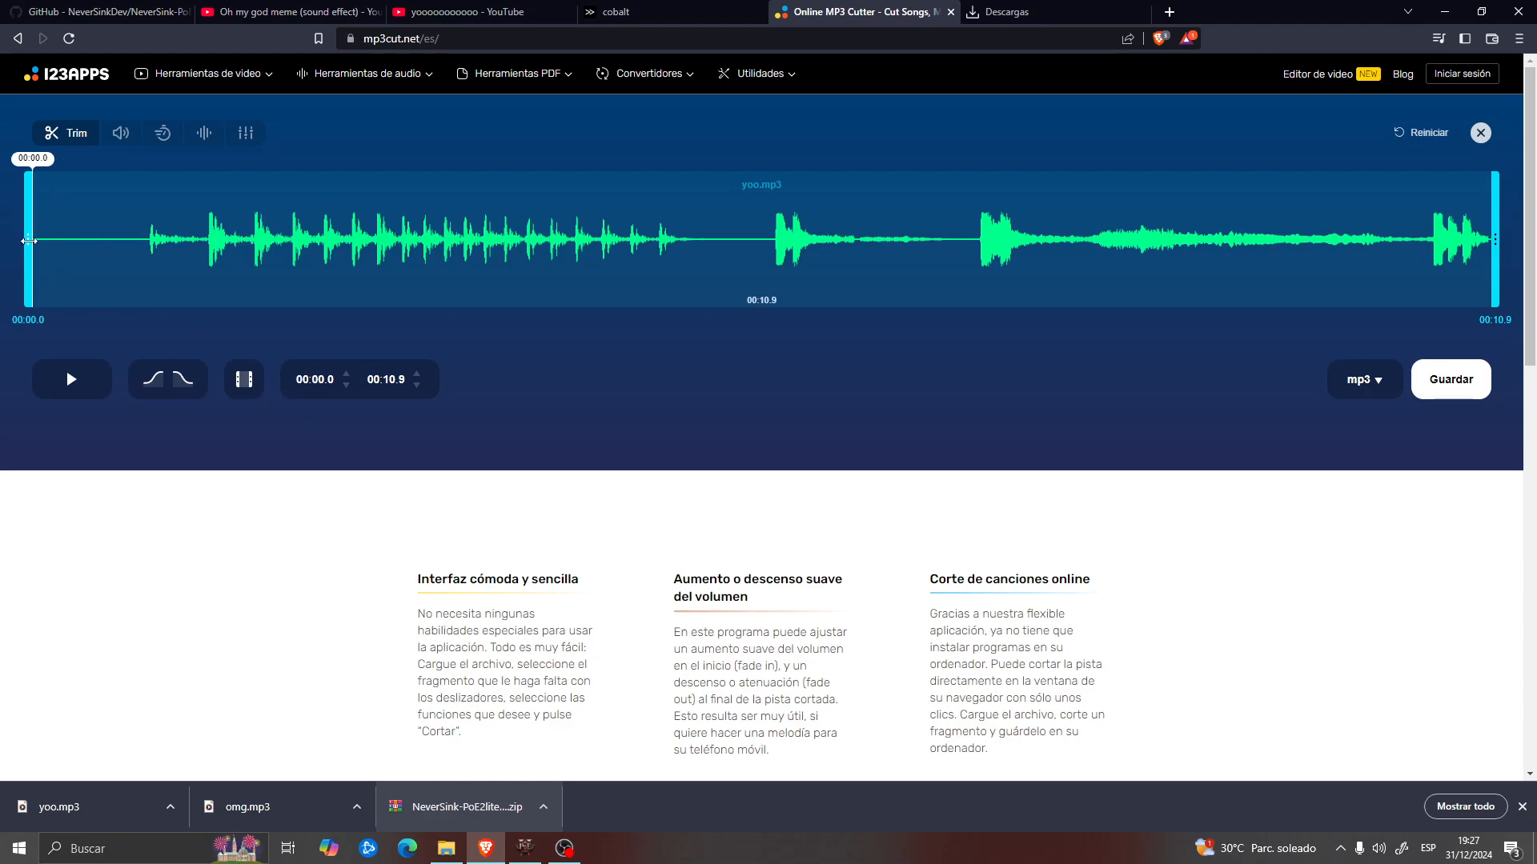
# Step: Trim the yoo clip to the section from 00:07.8 to 00:10.2
pyautogui.moveTo(28, 239); pyautogui.dragTo(585, 239)
pyautogui.moveTo(681, 253); pyautogui.dragTo(1061, 248)
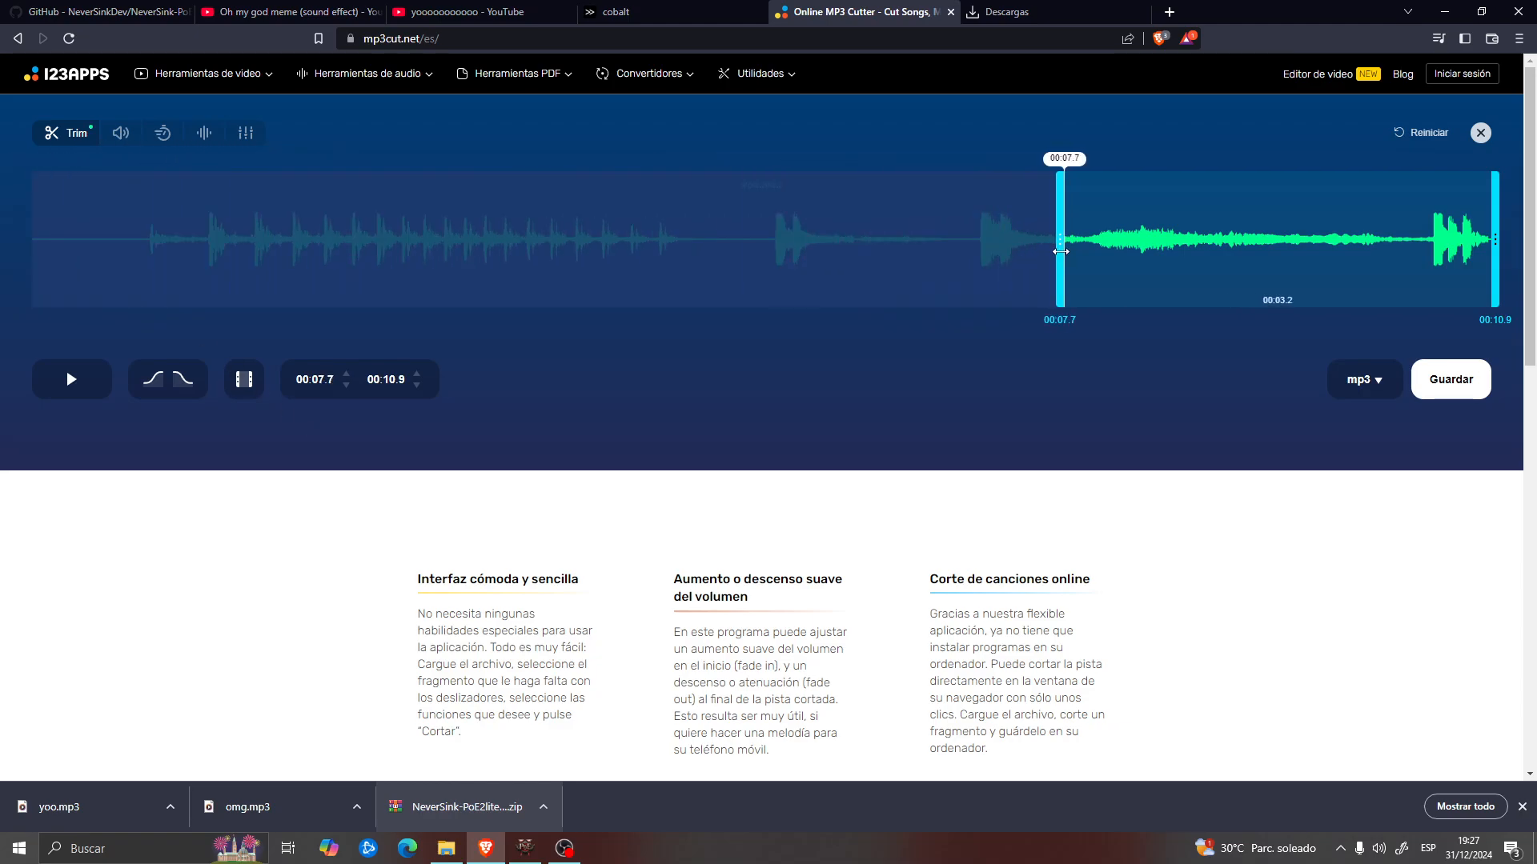
pyautogui.moveTo(1494, 244); pyautogui.dragTo(1395, 248)
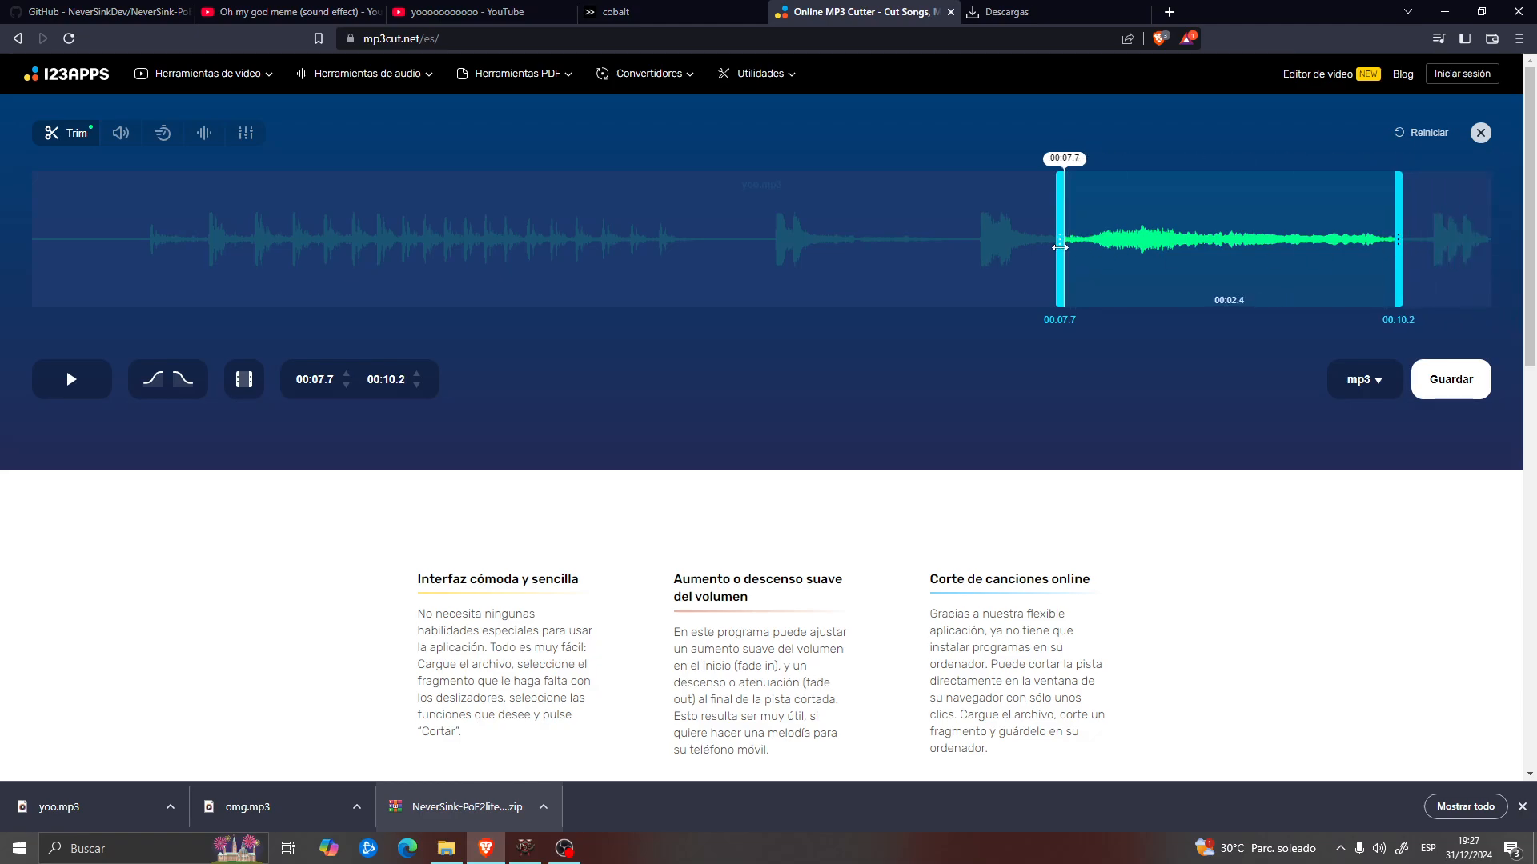
pyautogui.moveTo(1061, 248); pyautogui.dragTo(1079, 248)
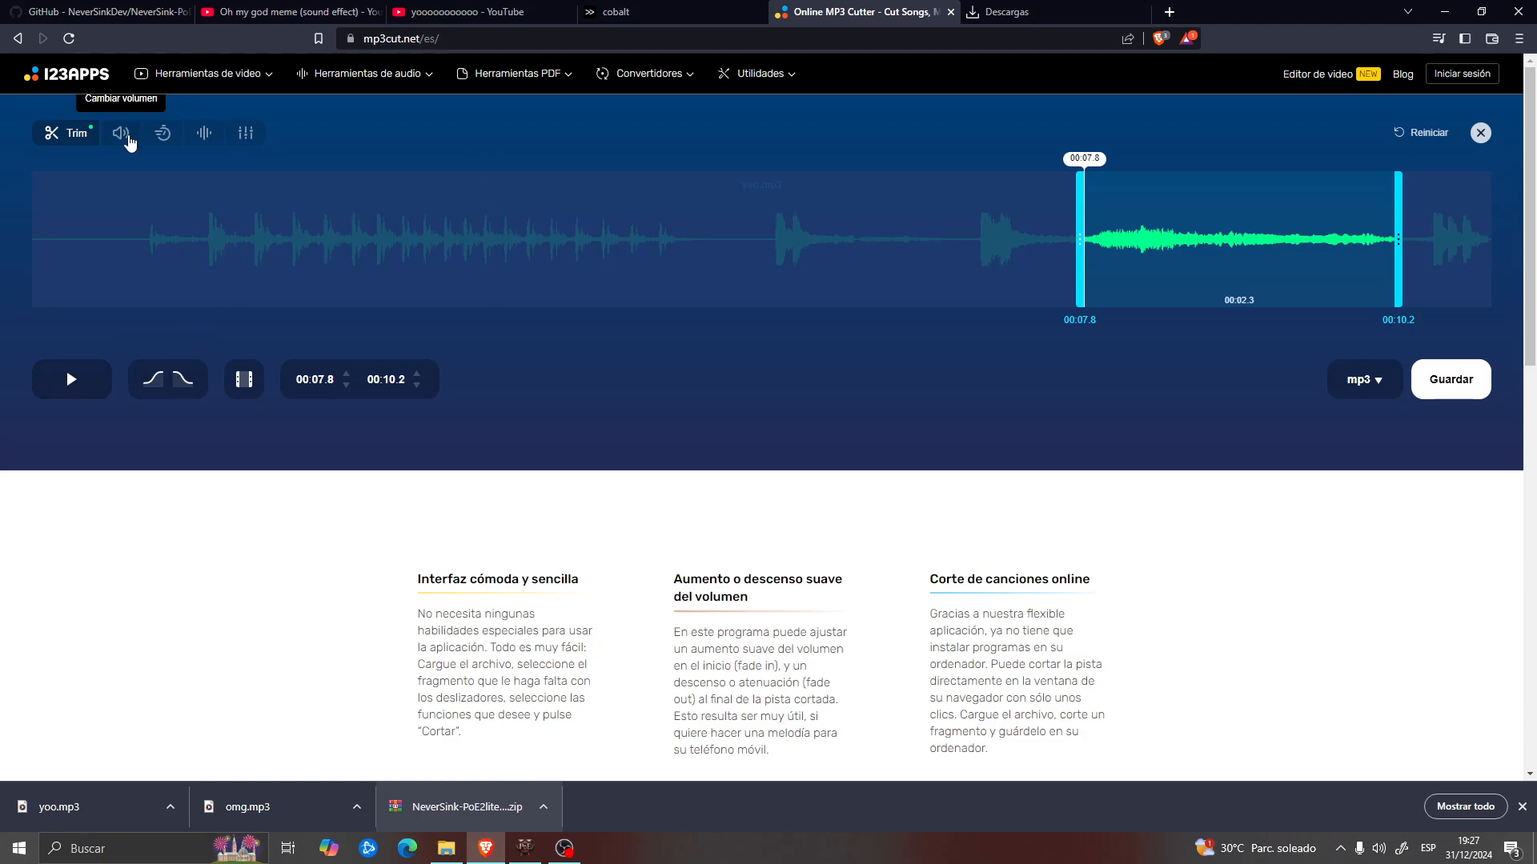
# Step: Lower the trimmed clip's volume to -77% and play it back
pyautogui.click(122, 135)
pyautogui.moveTo(528, 379); pyautogui.dragTo(262, 379)
pyautogui.click(71, 379)
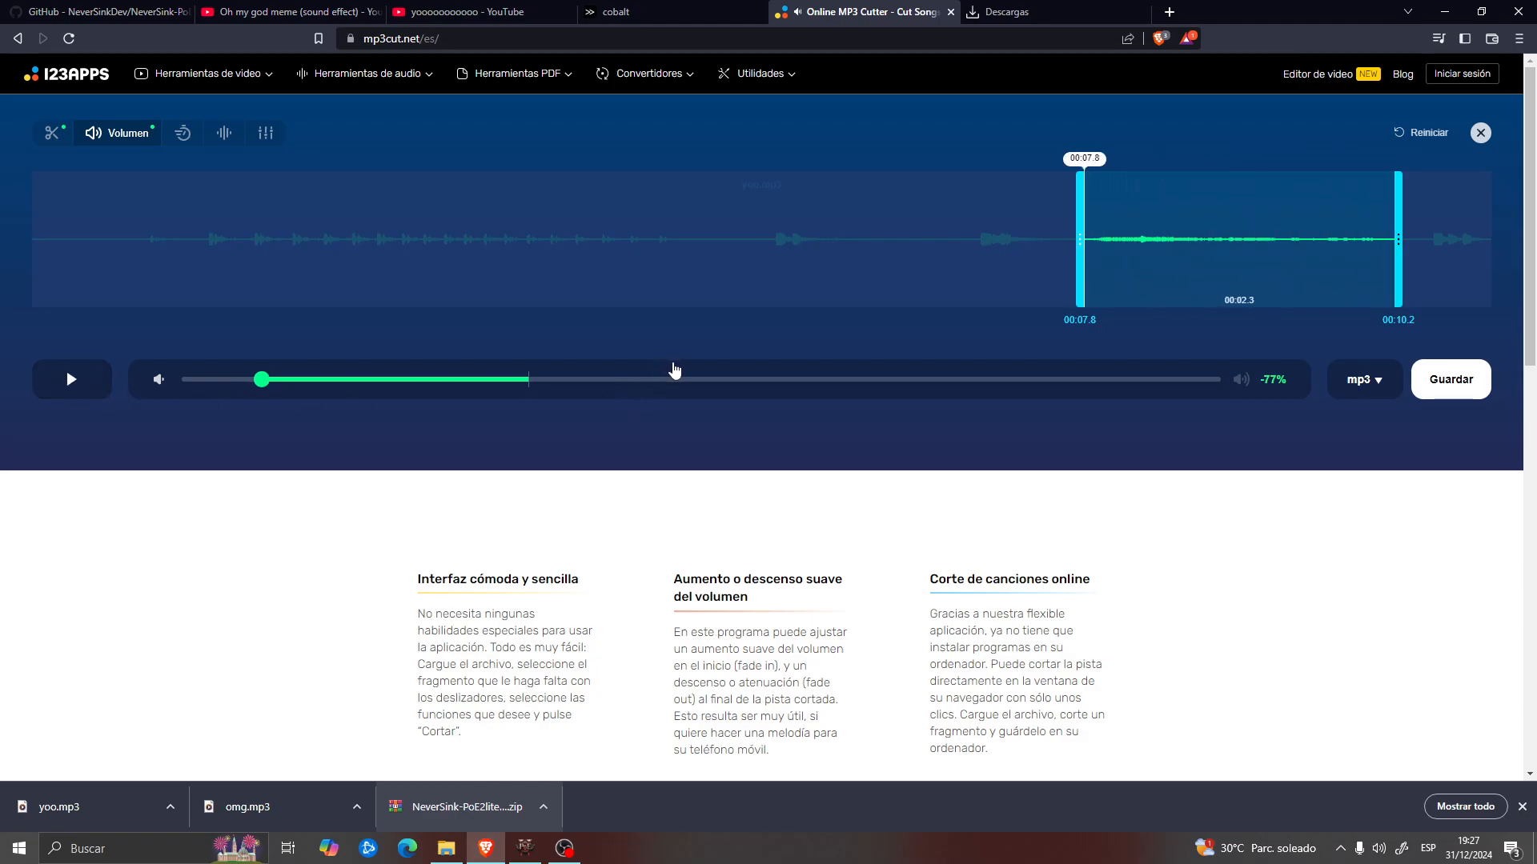
# Step: Save the trimmed clip as an MP3 named yooo in Descargas, play it in the media player and close the player
pyautogui.click(1467, 380)
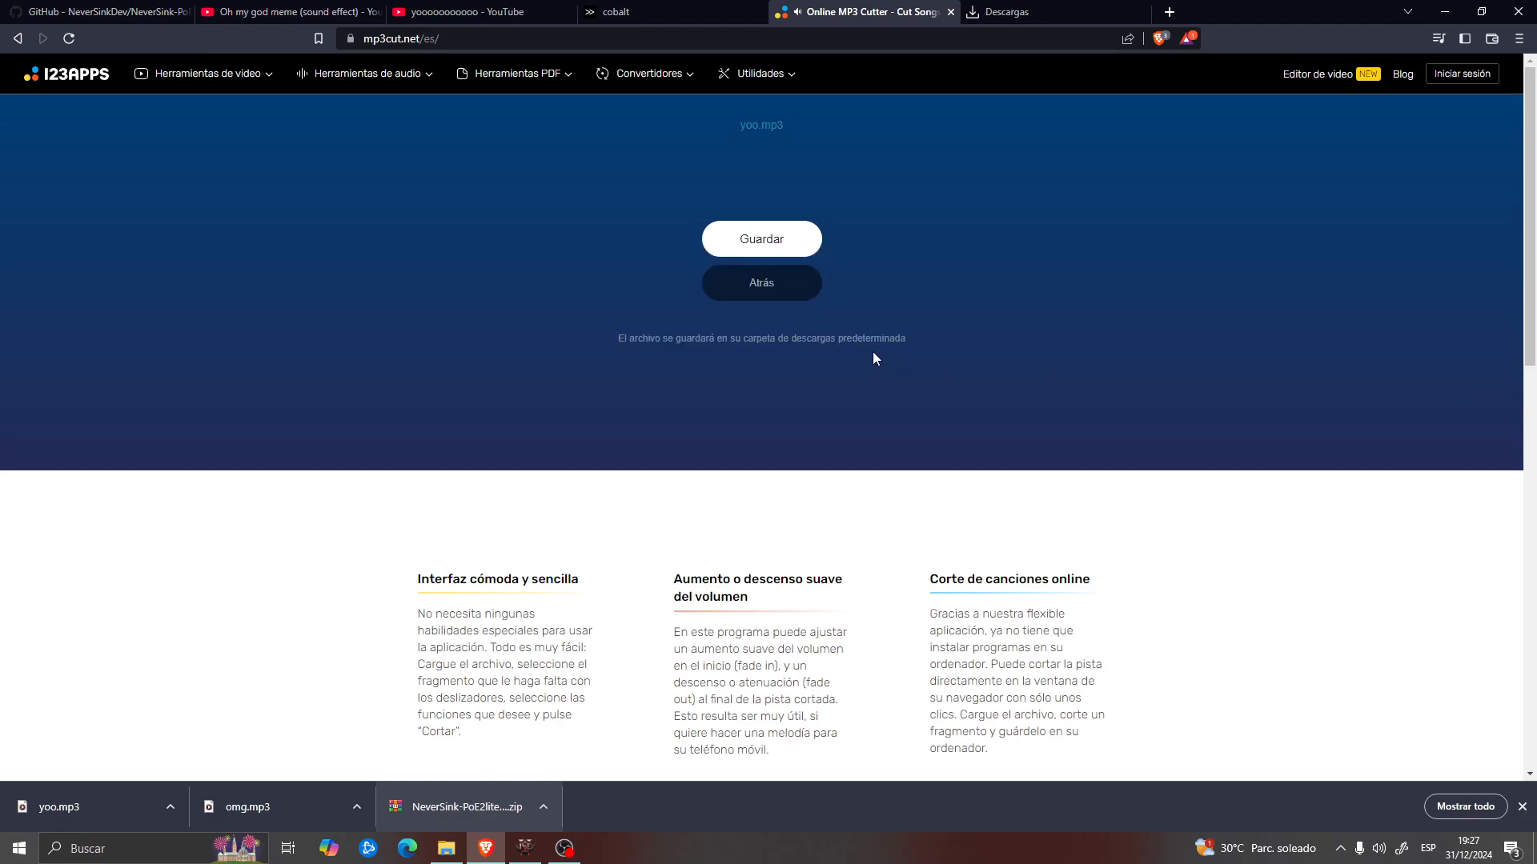
pyautogui.click(802, 245)
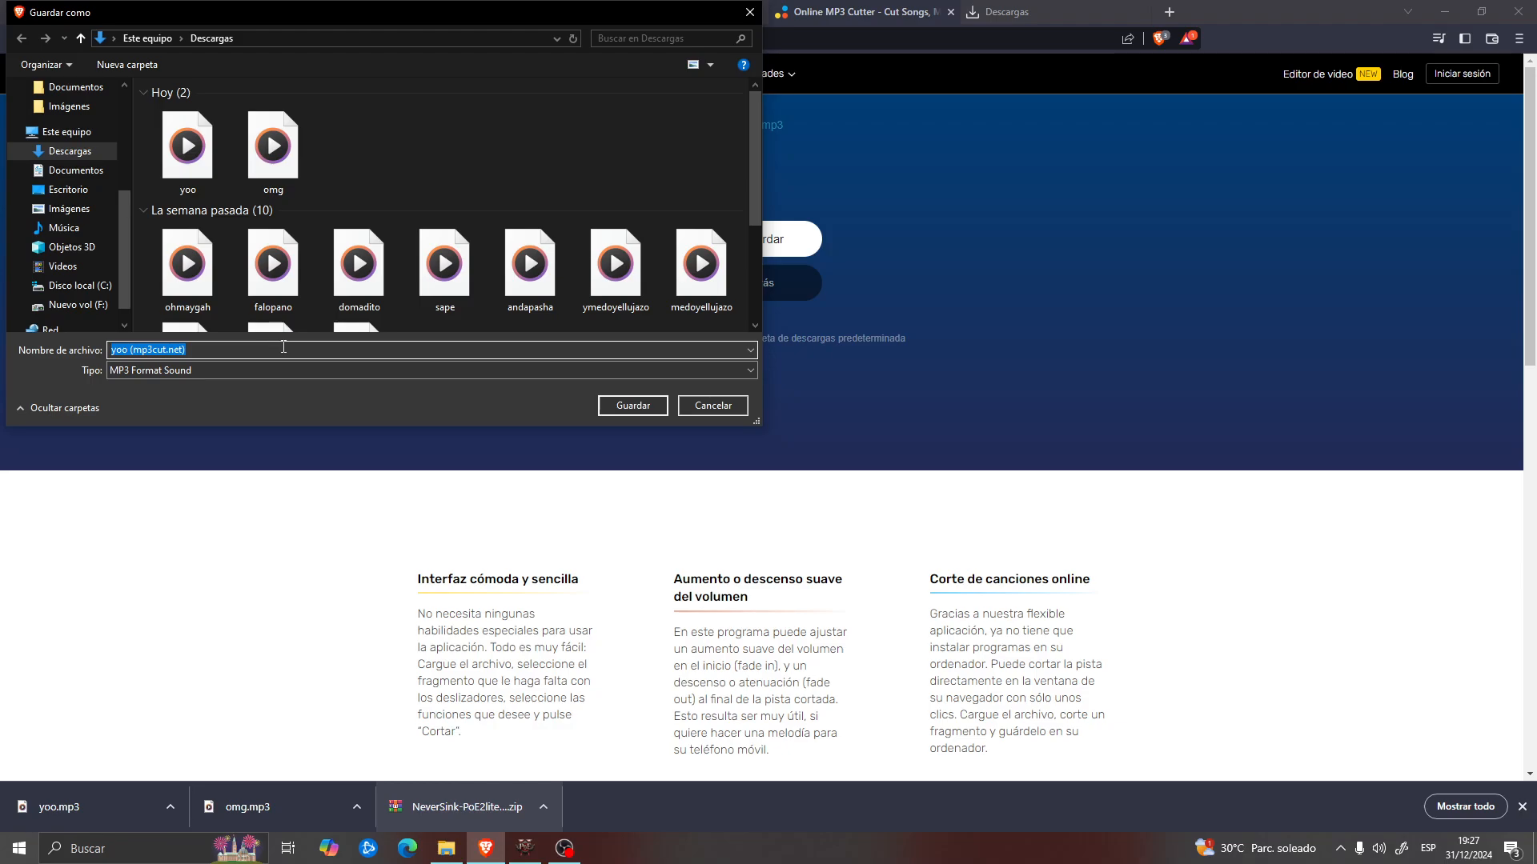
pyautogui.write('yooo')
pyautogui.click(633, 411)
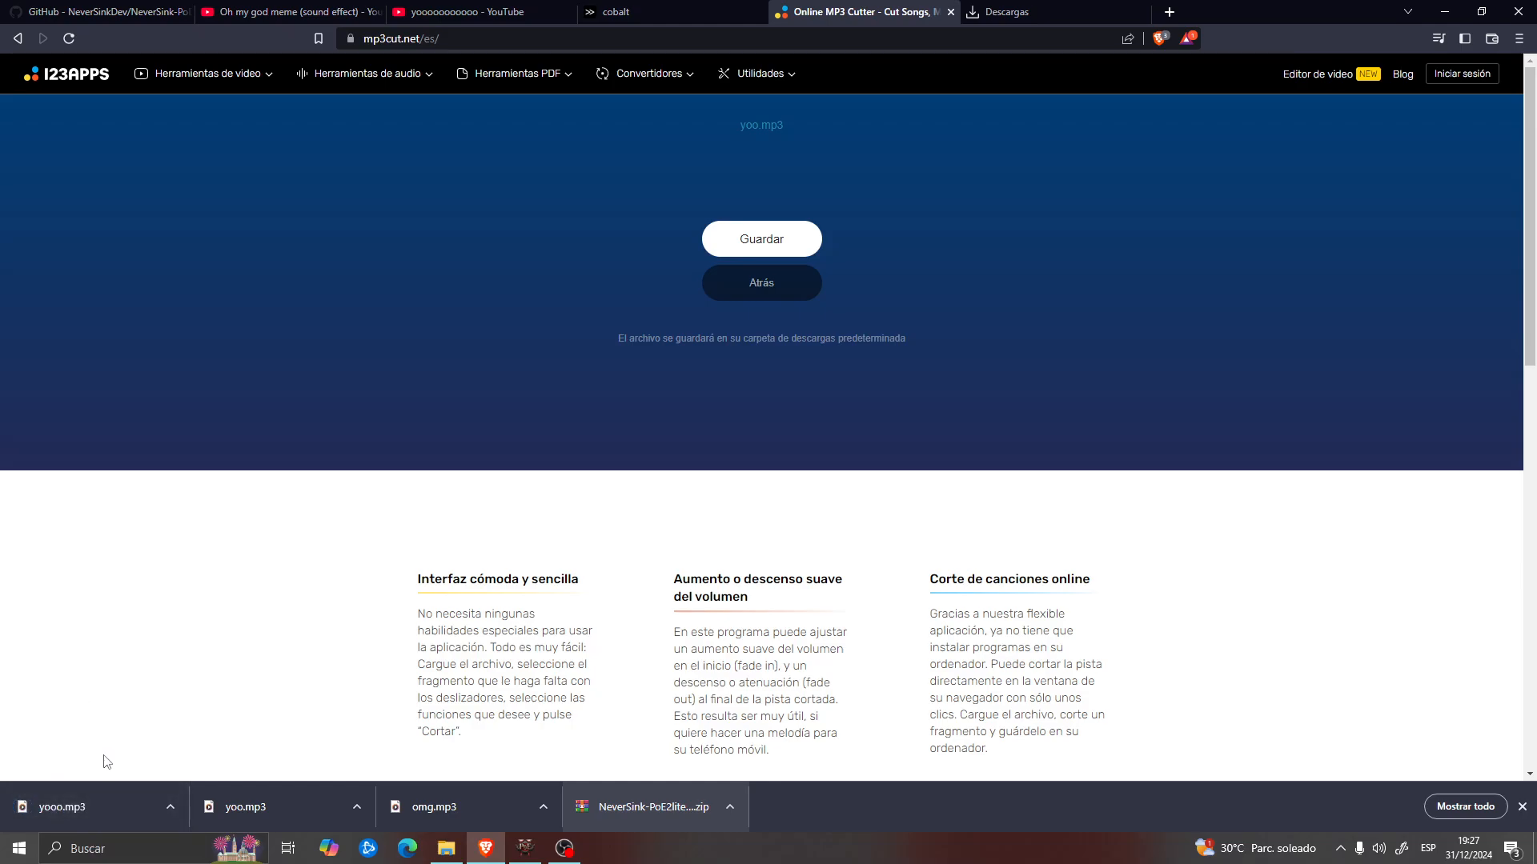
pyautogui.click(106, 801)
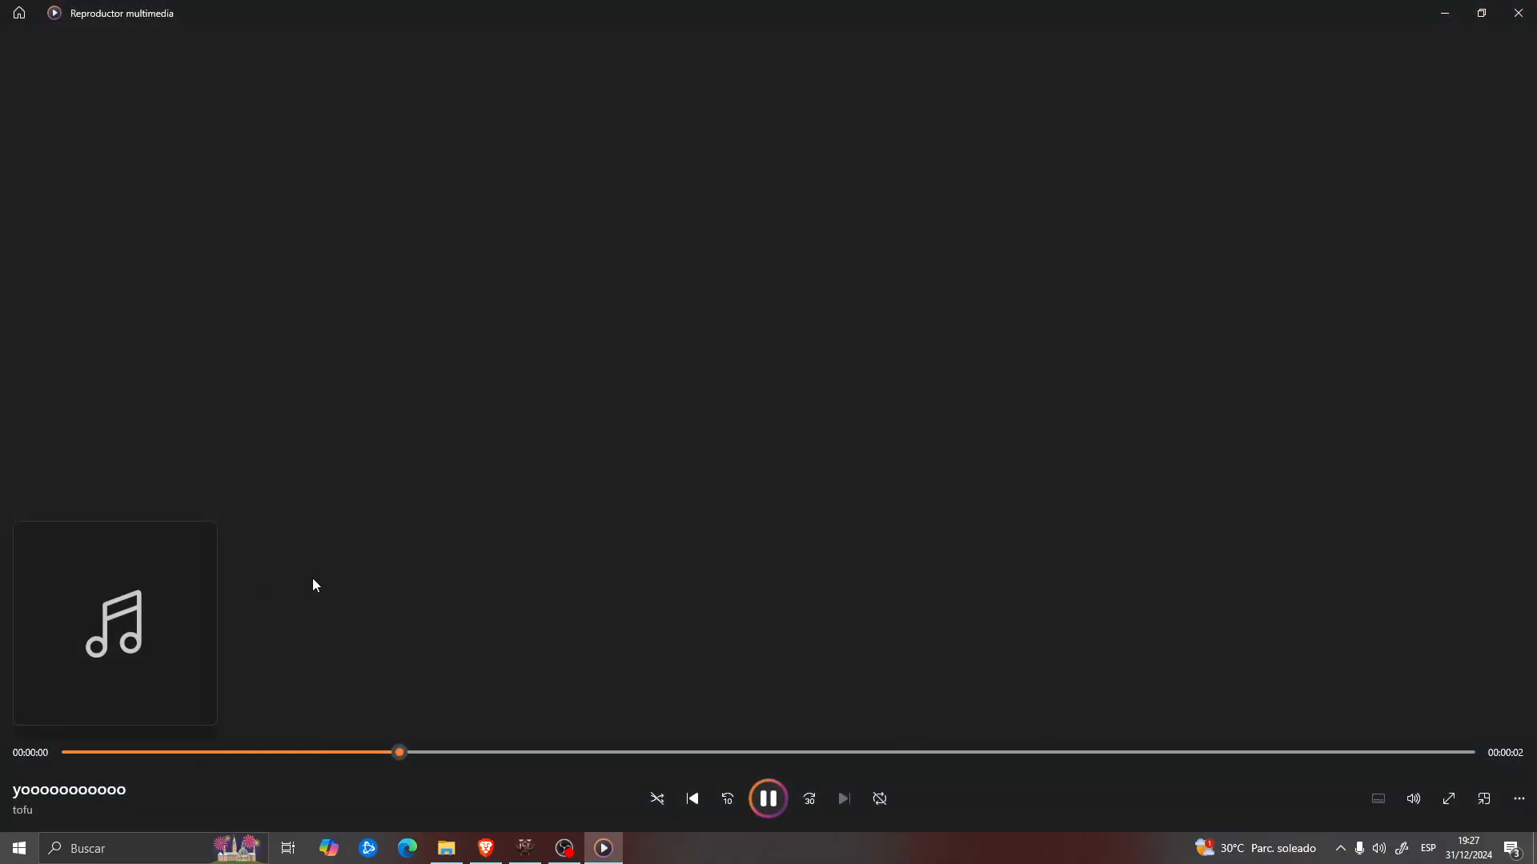
pyautogui.click(1518, 13)
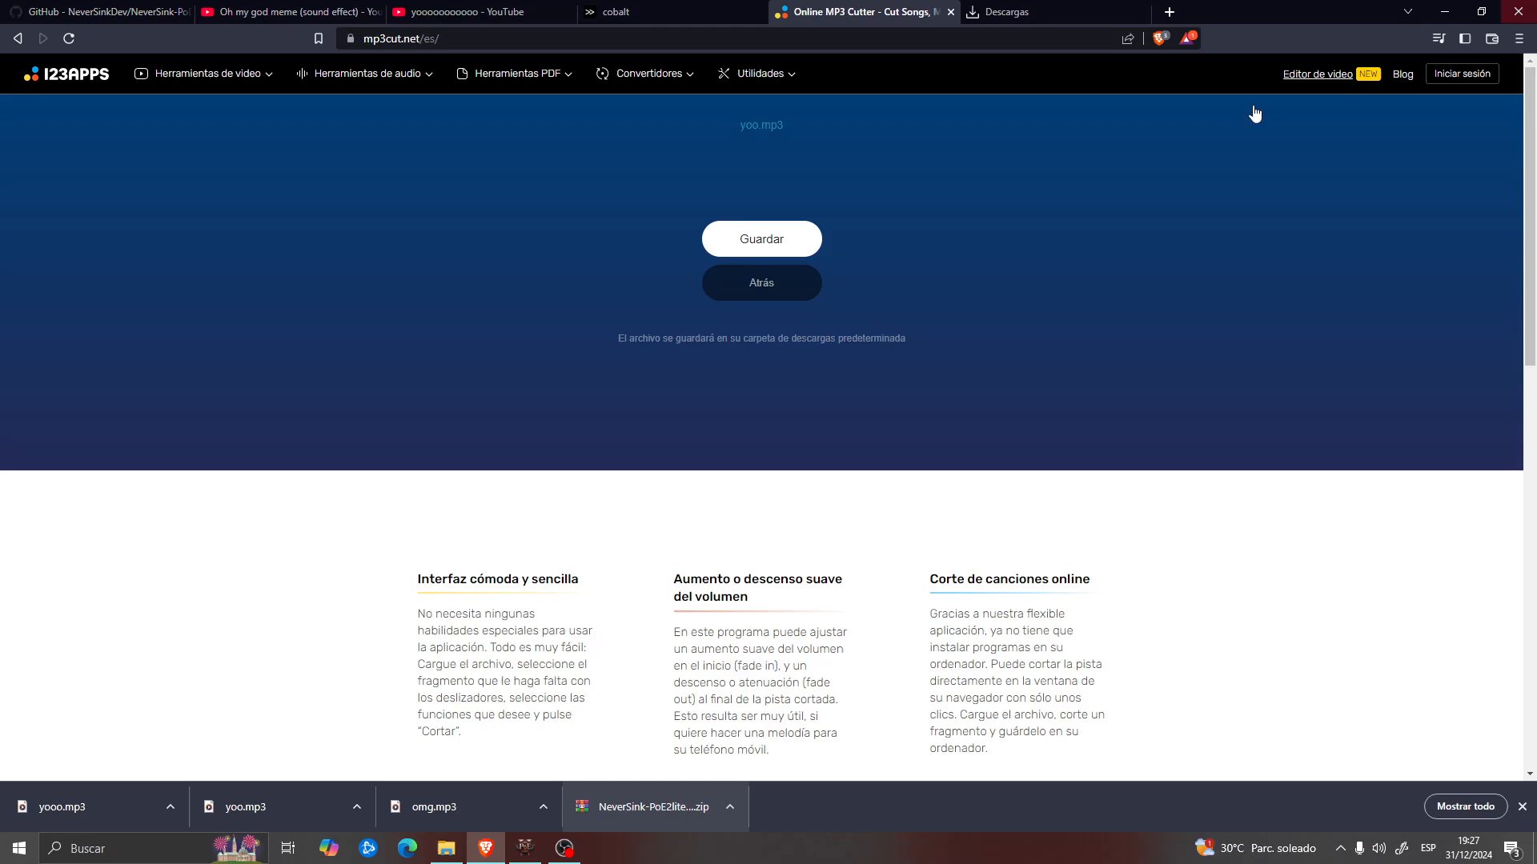
# Step: In File Explorer, delete the untrimmed yoo file from the Descargas folder
pyautogui.click(458, 851)
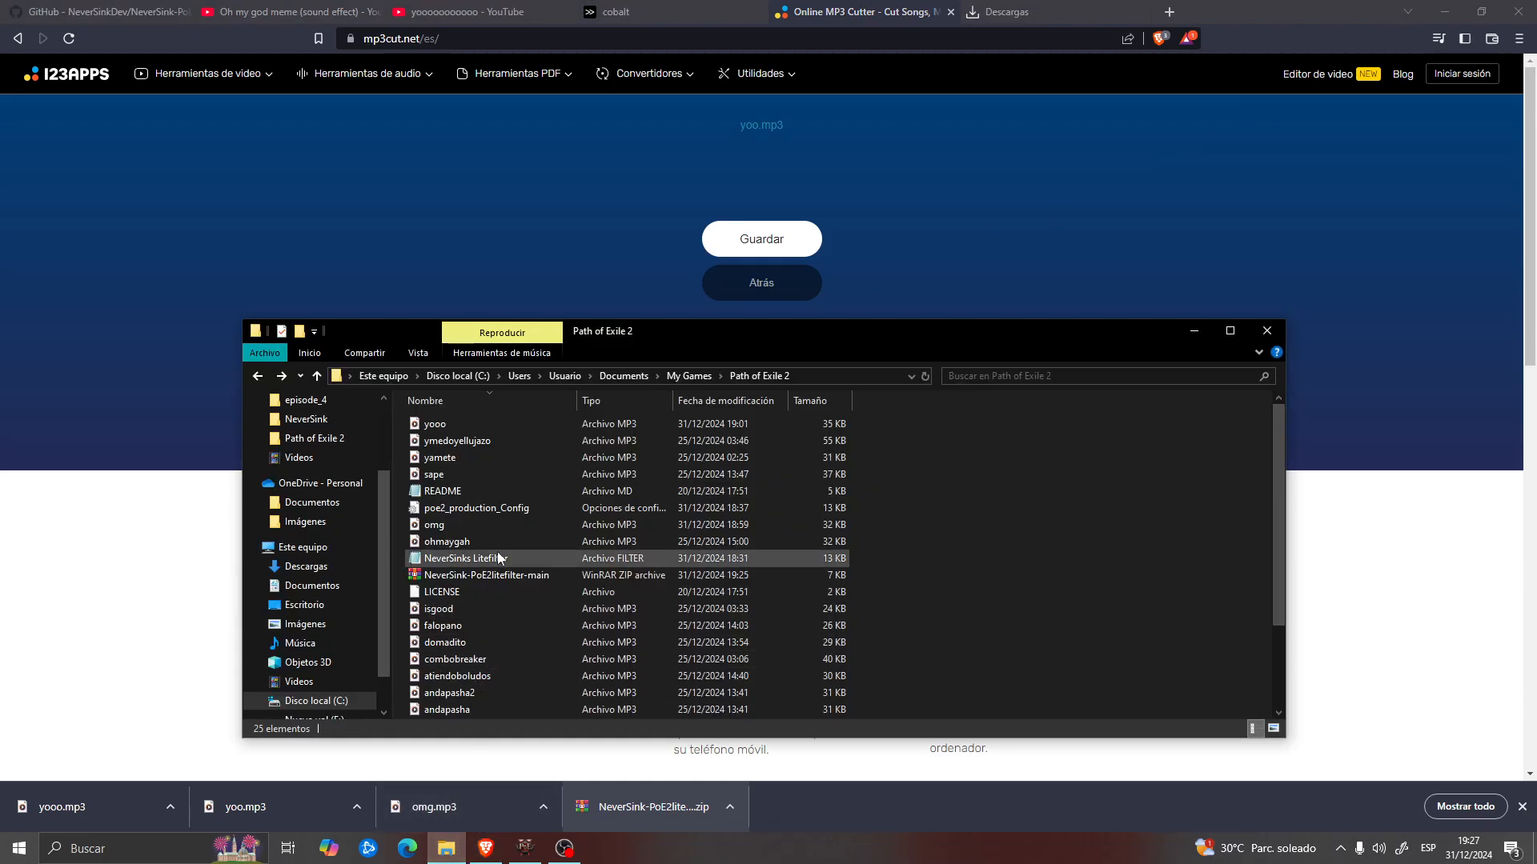
pyautogui.scroll(3, 345, 467)
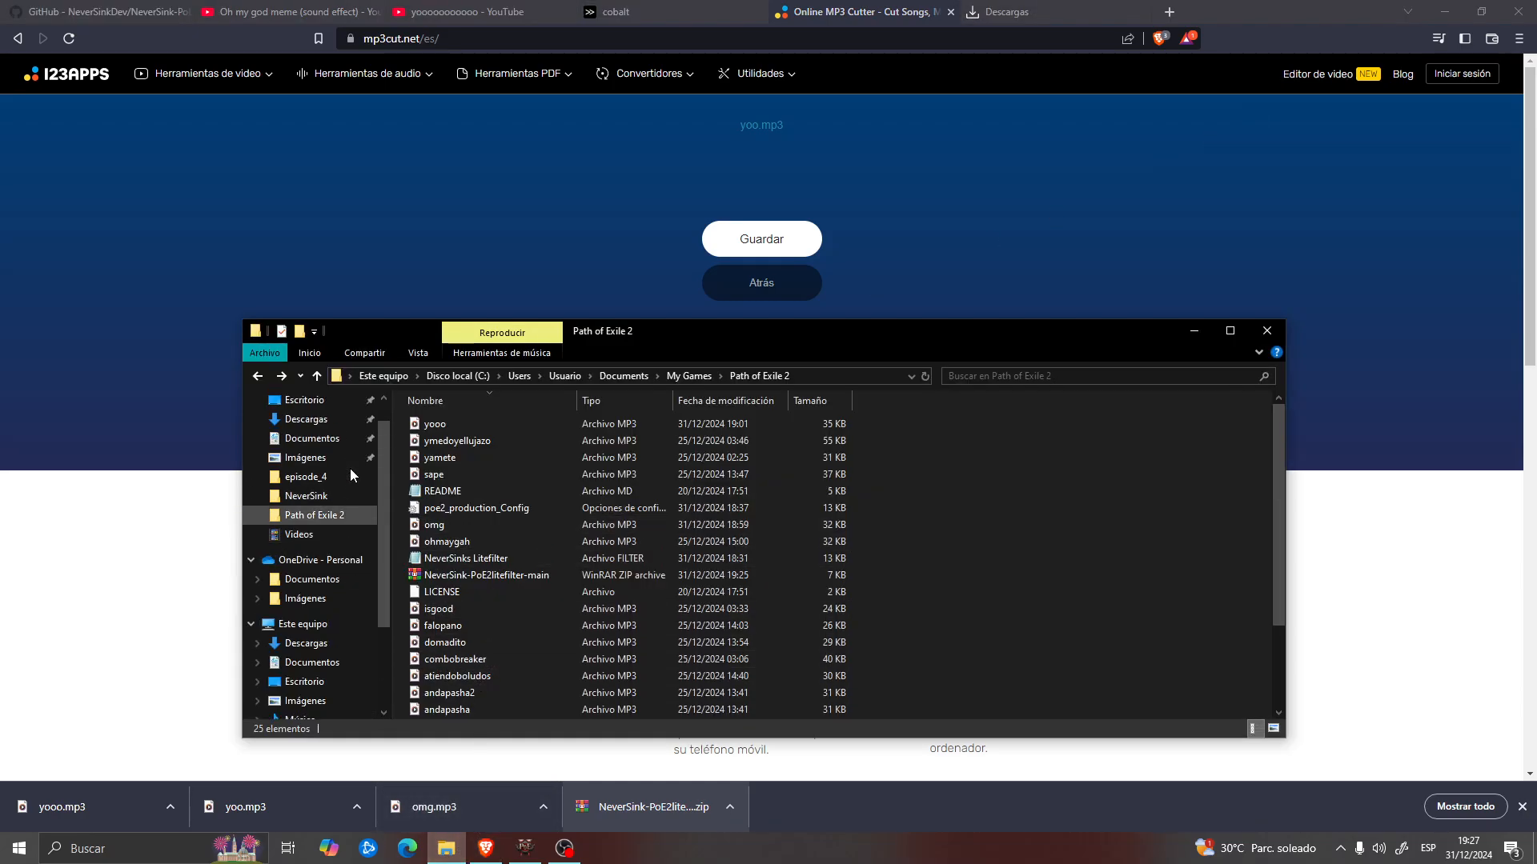
pyautogui.click(339, 453)
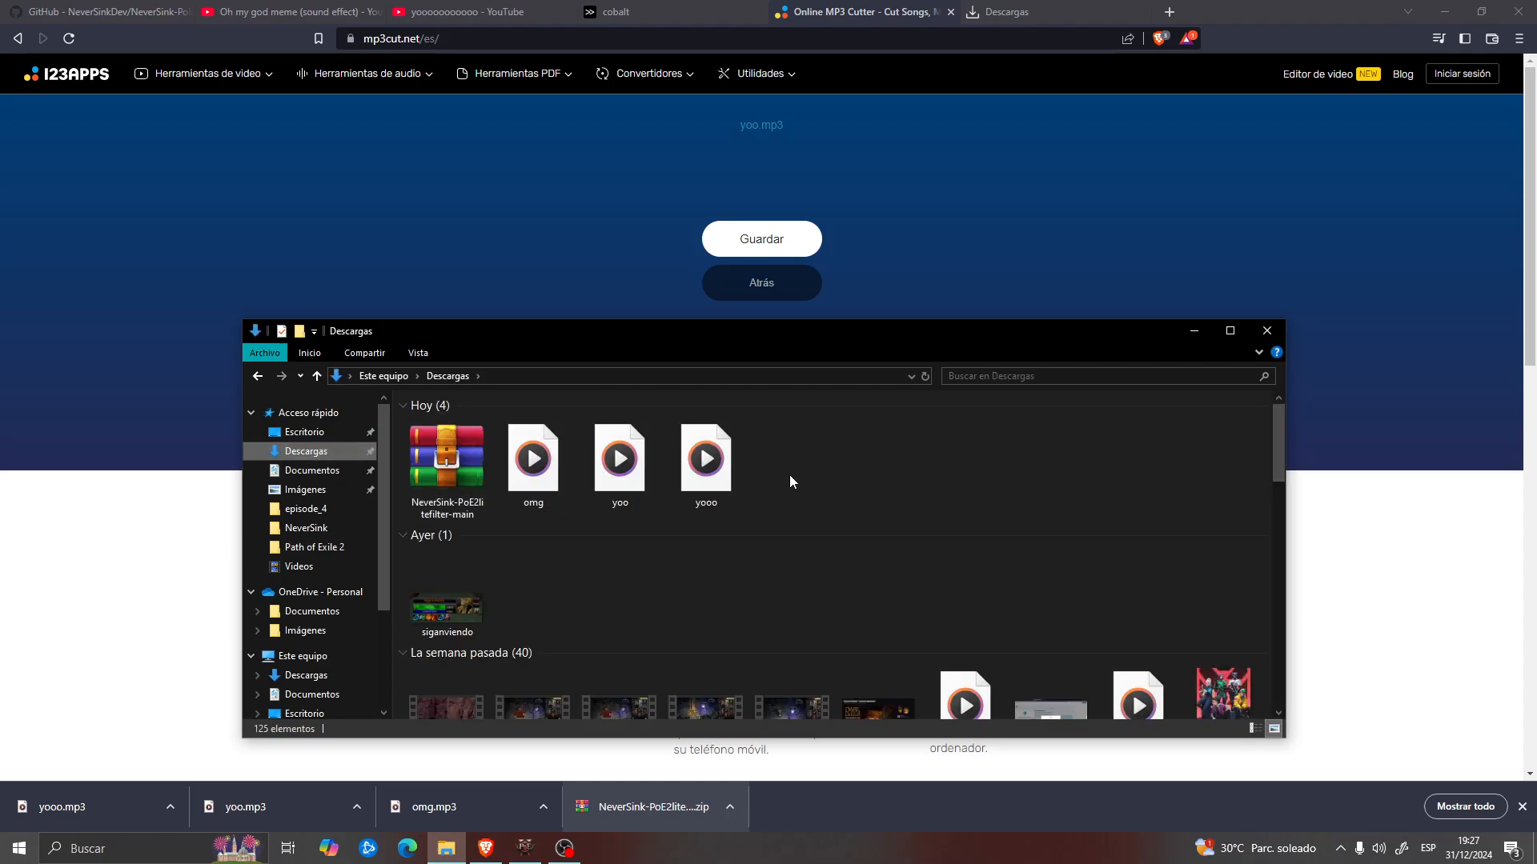
pyautogui.click(633, 480)
pyautogui.rightClick(633, 481)
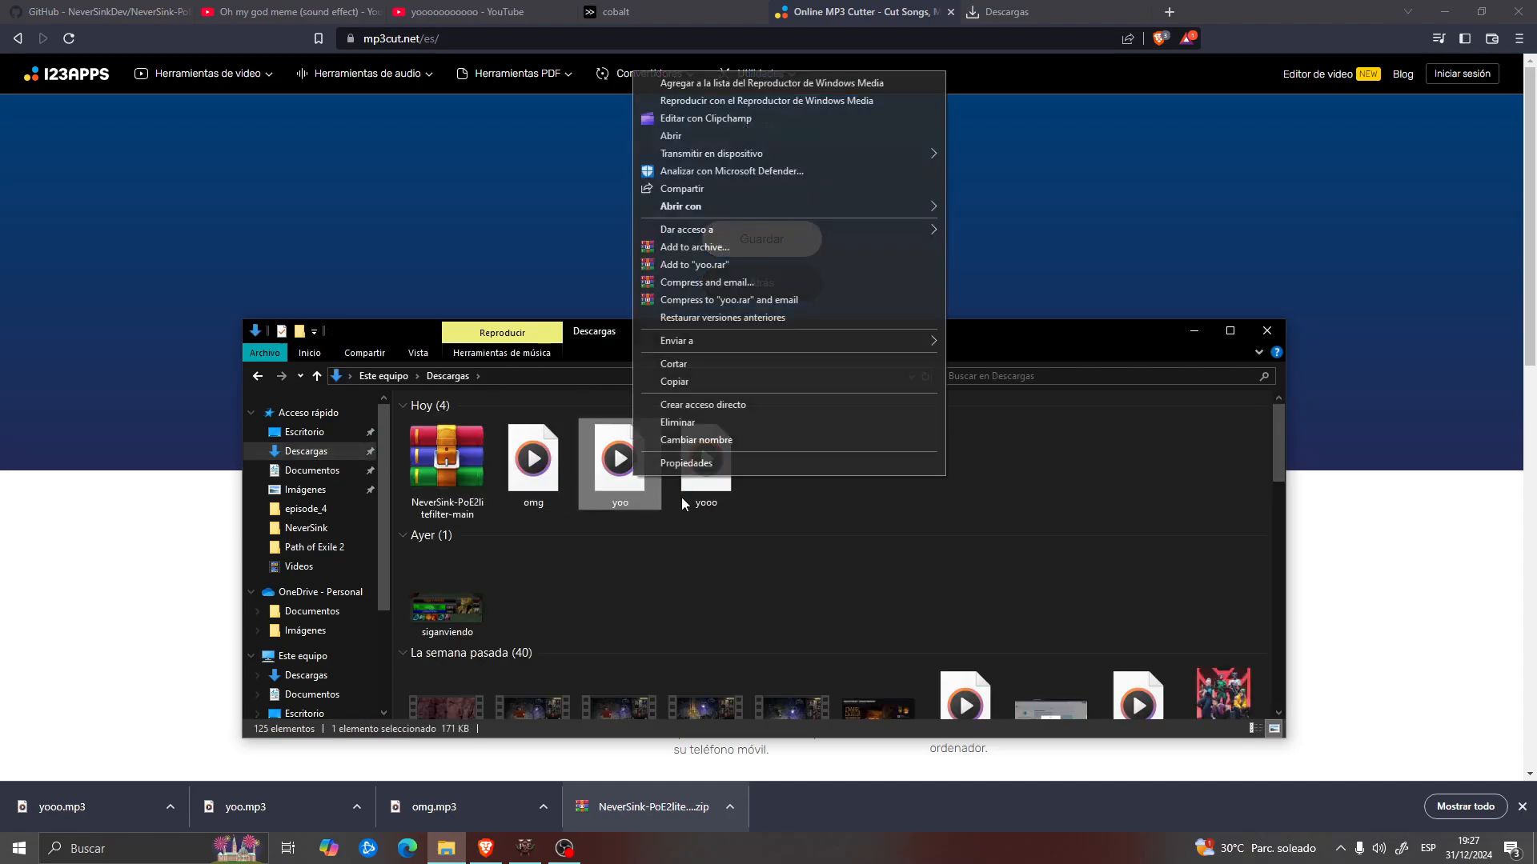
pyautogui.click(686, 440)
# Step: Copy the omg and yooo sounds from Descargas into the Path of Exile 2 folder, replacing the files with the same names
pyautogui.moveTo(705, 488); pyautogui.dragTo(546, 476)
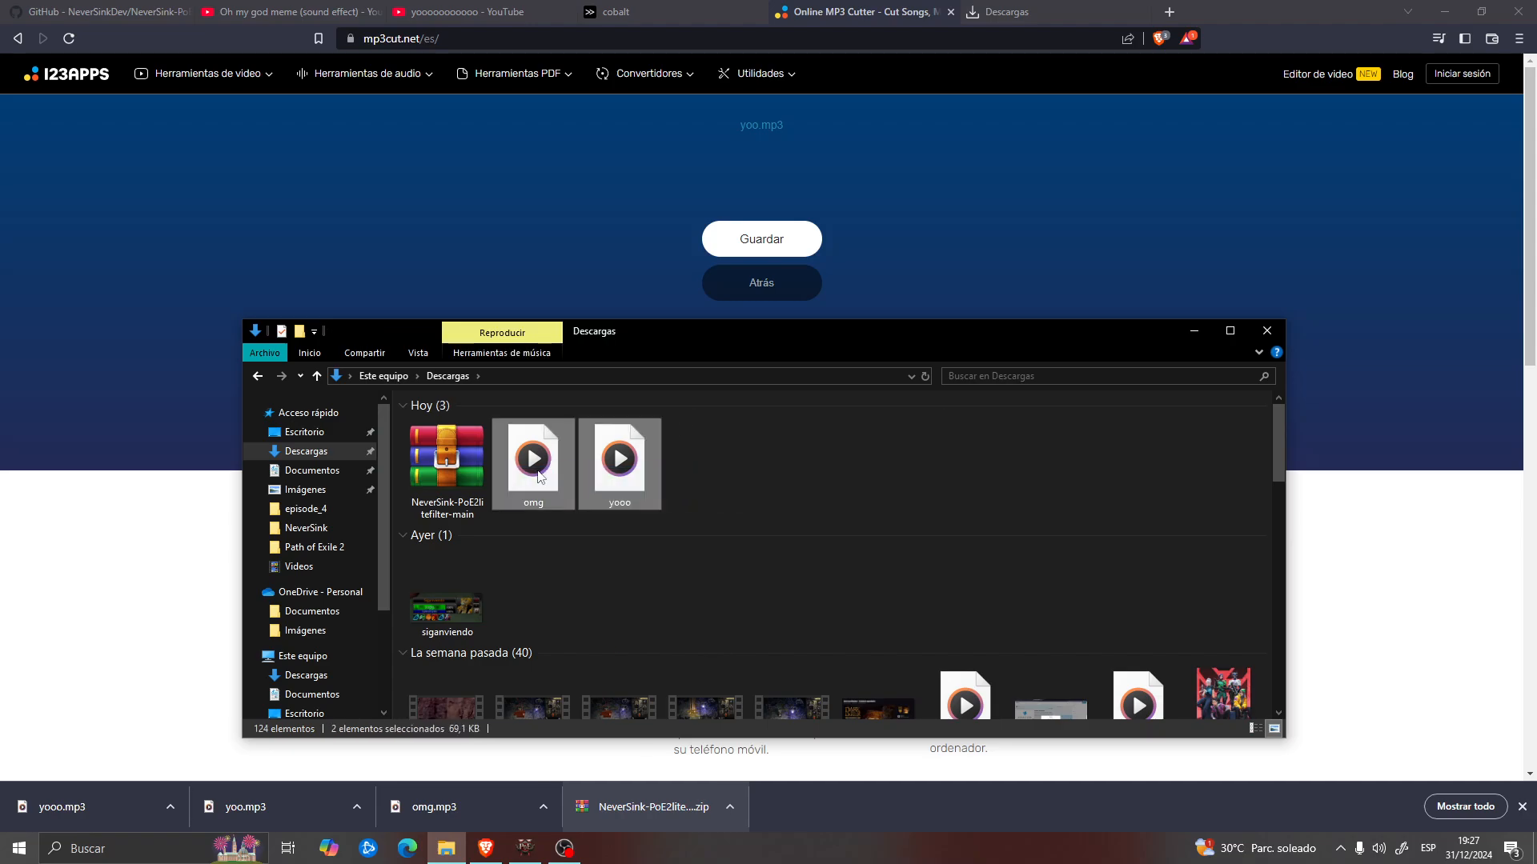
pyautogui.click(762, 497)
pyautogui.click(315, 548)
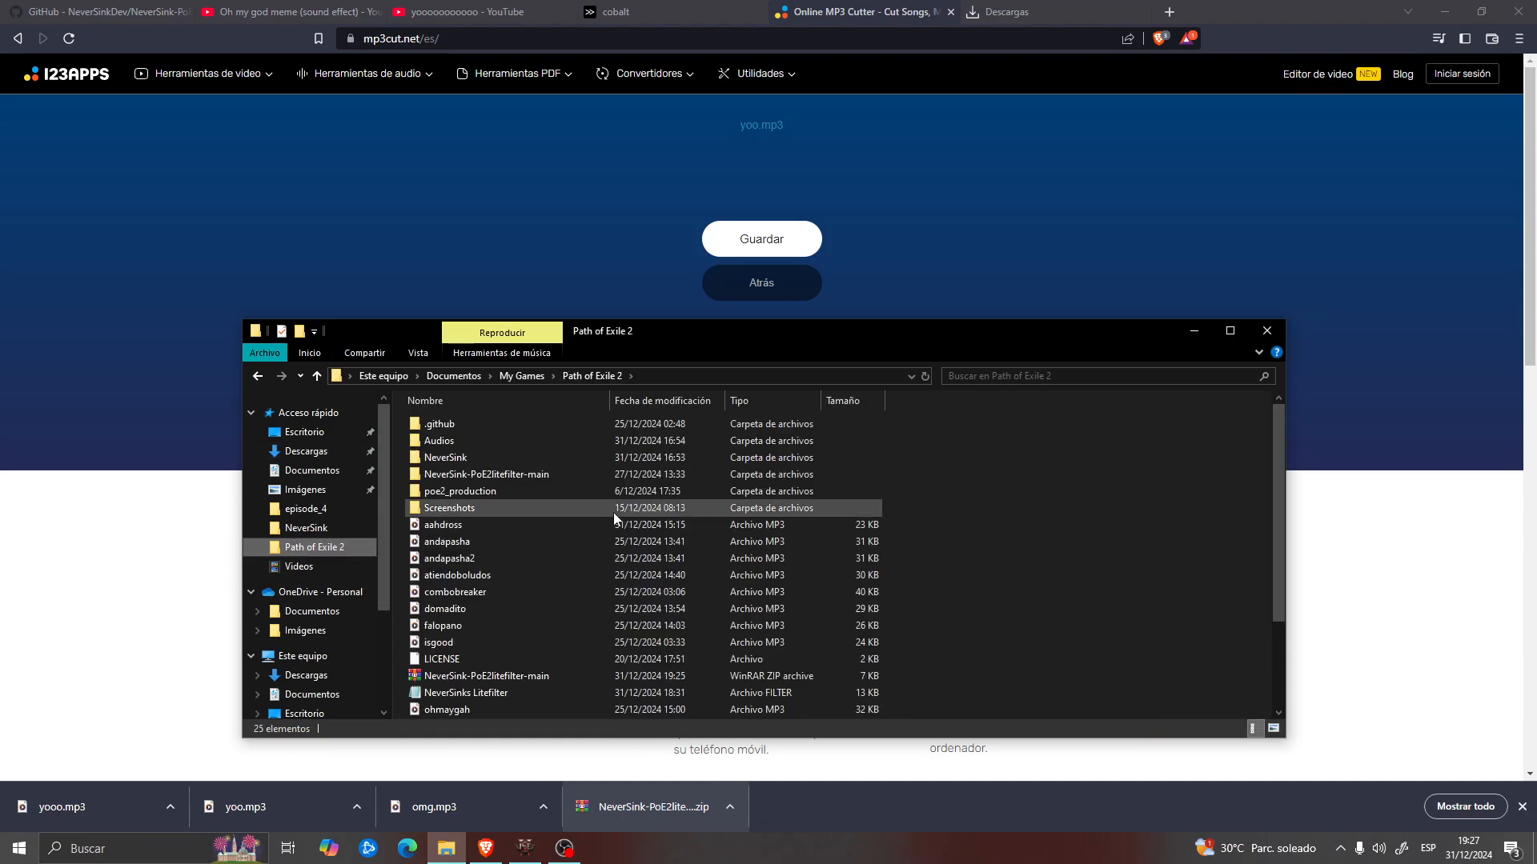
pyautogui.scroll(-3, 996, 525)
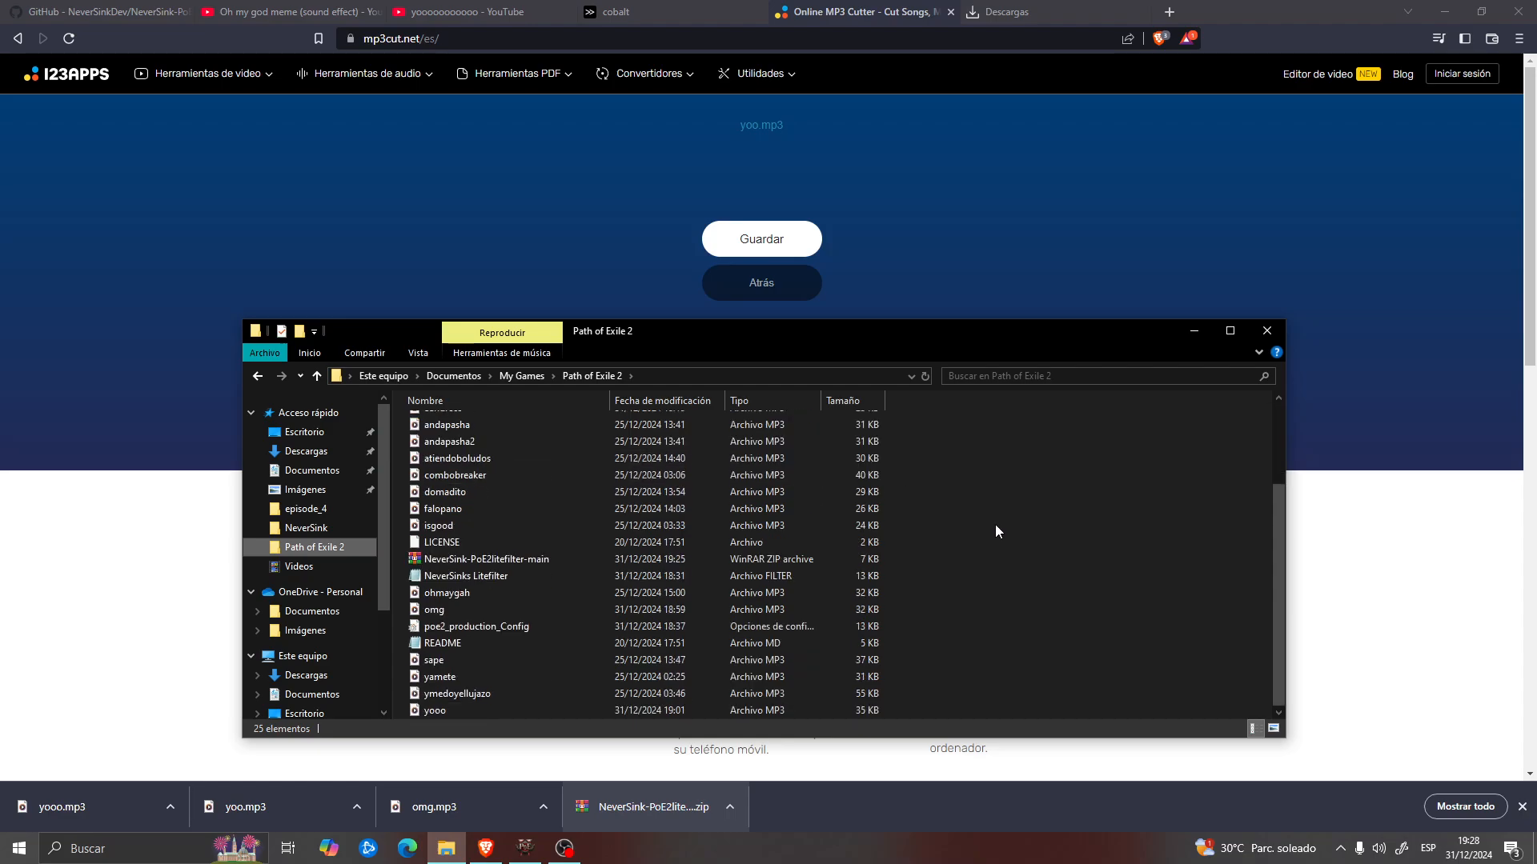
pyautogui.rightClick(968, 569)
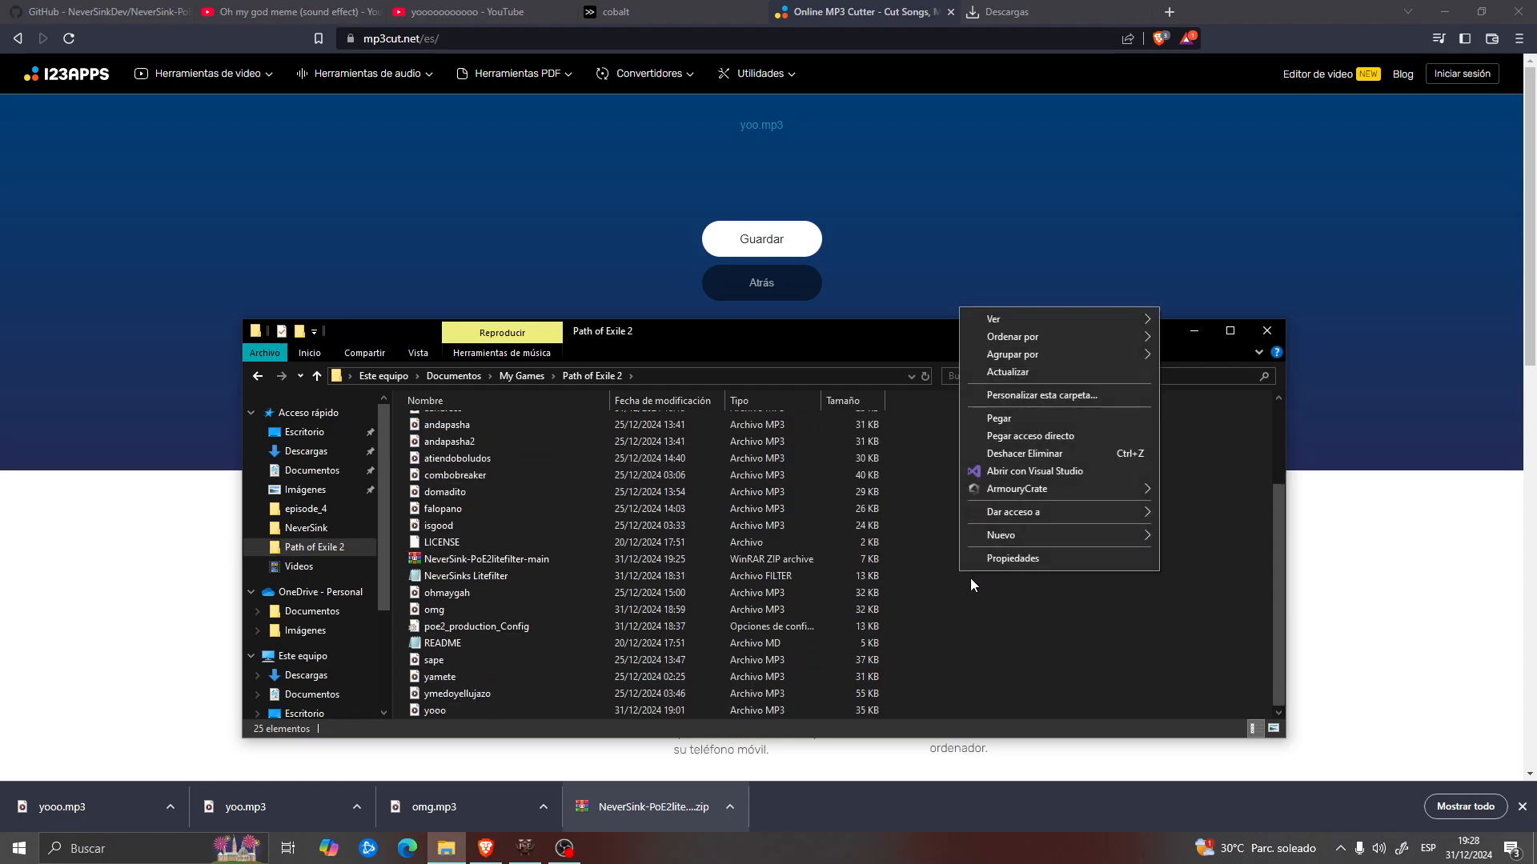
pyautogui.click(1002, 419)
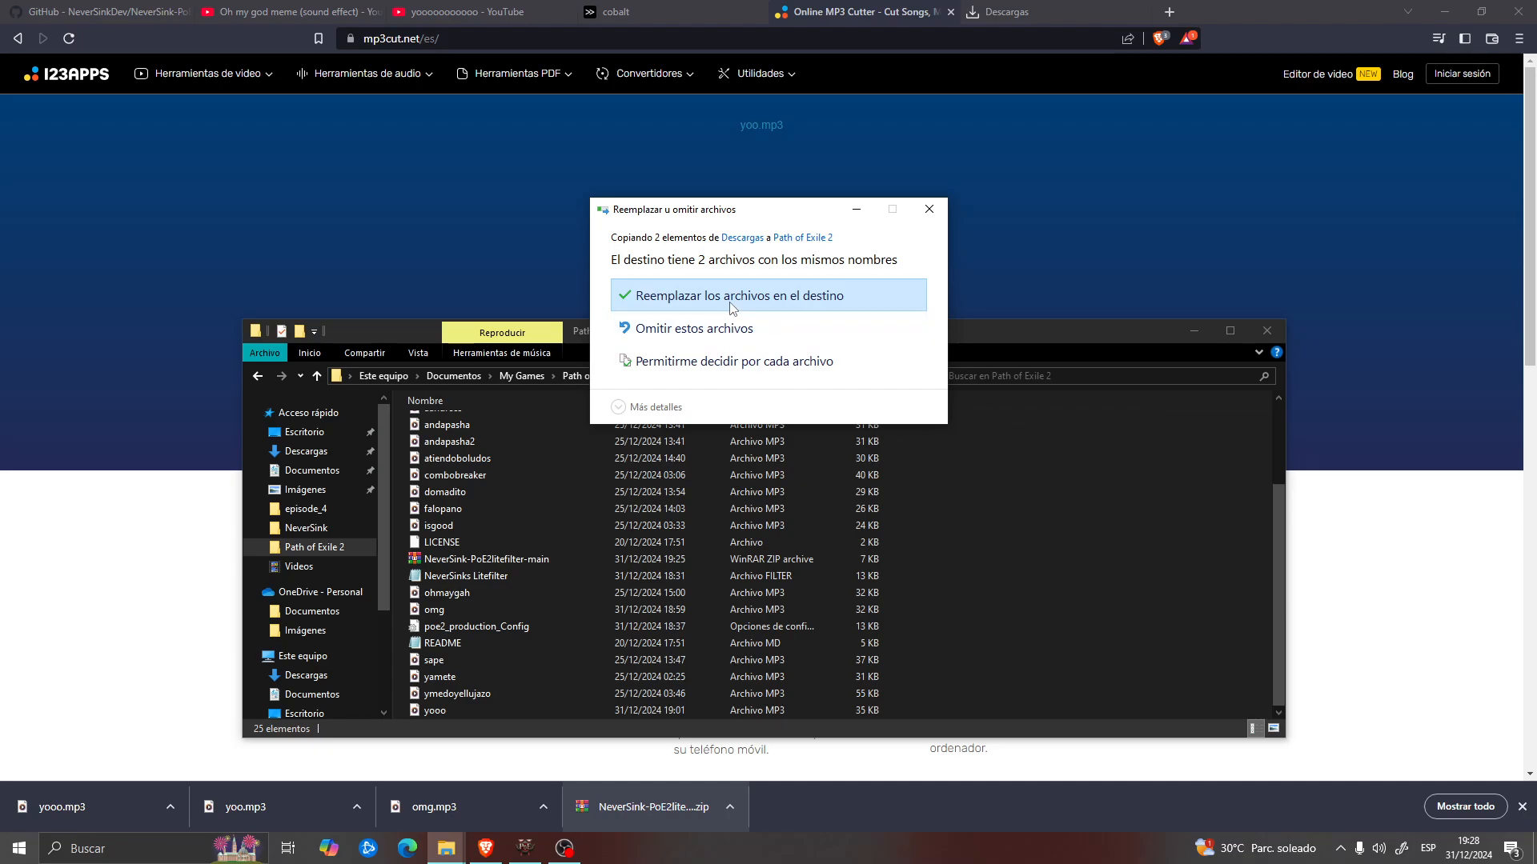
pyautogui.click(730, 304)
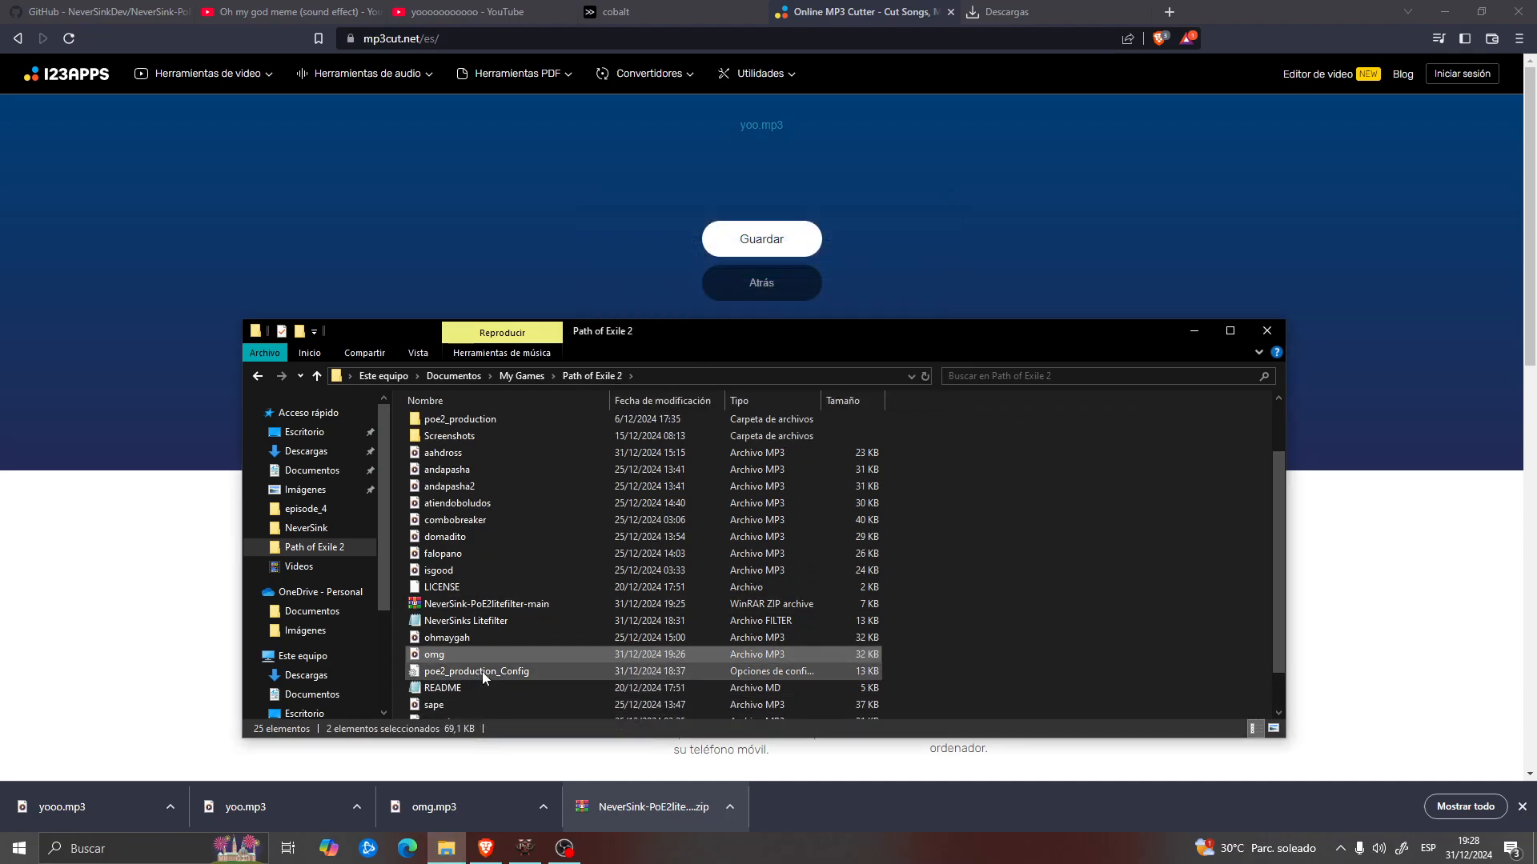
# Step: Open the NeverSinks Litefilter file from the Path of Exile 2 folder with Bloc de notas
pyautogui.scroll(2, 525, 579)
pyautogui.click(1015, 593)
pyautogui.scroll(-2, 565, 595)
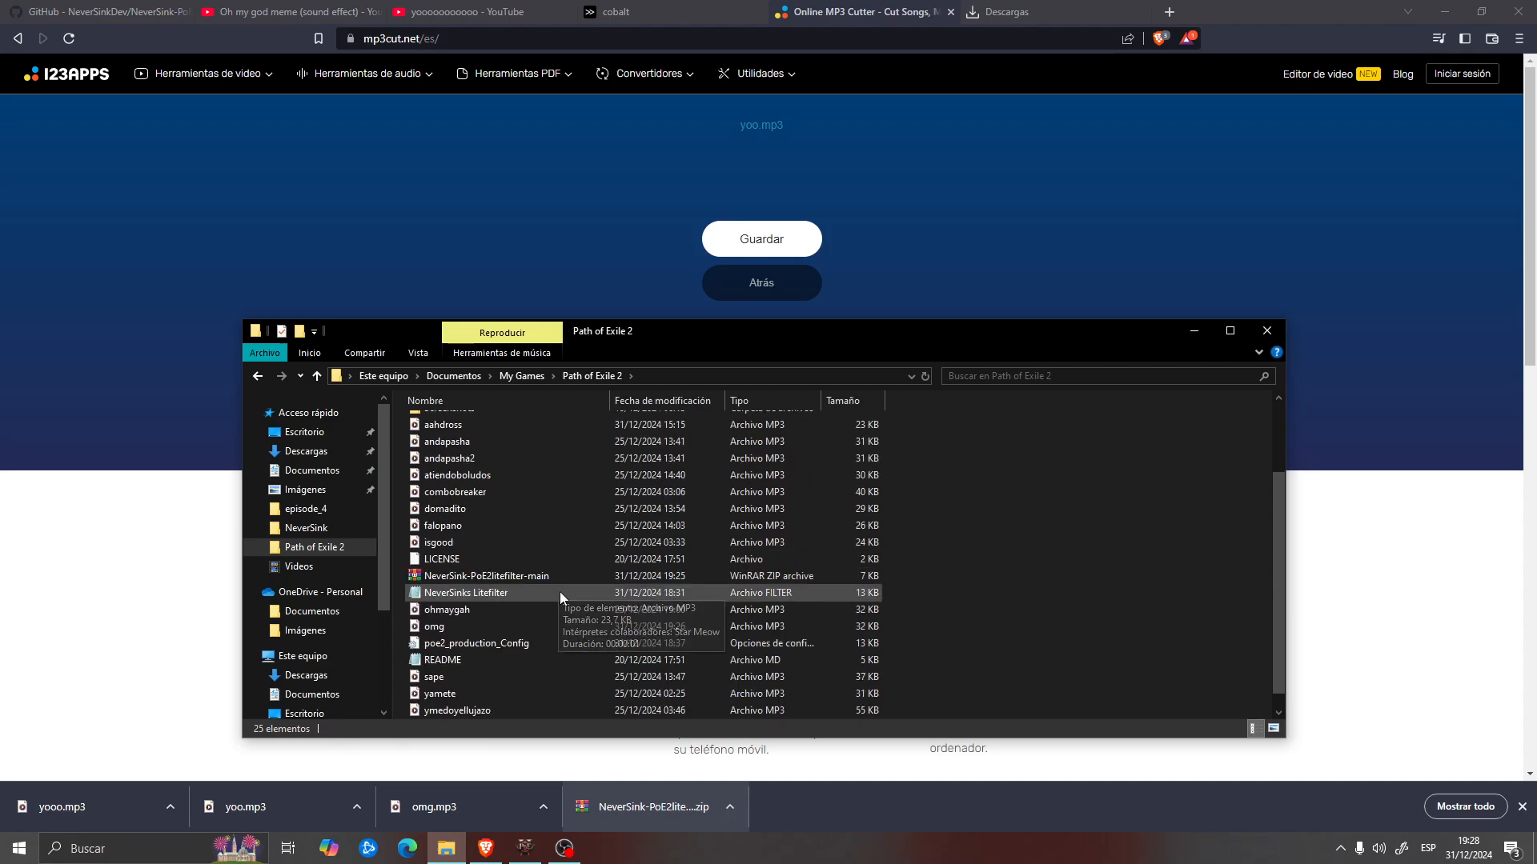
pyautogui.scroll(2, 497, 612)
pyautogui.scroll(-3, 480, 592)
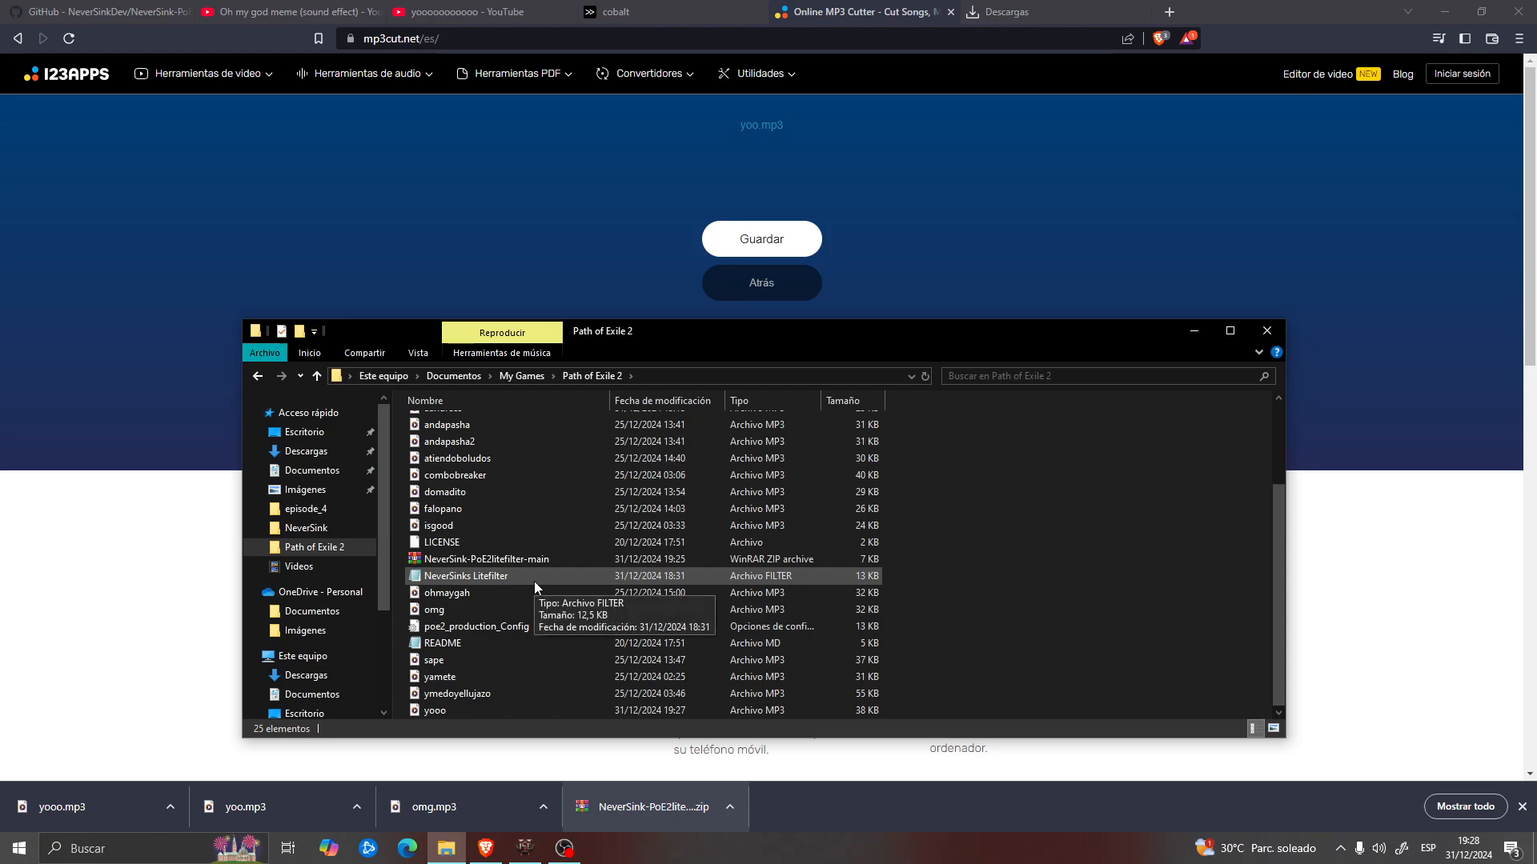
pyautogui.rightClick(760, 573)
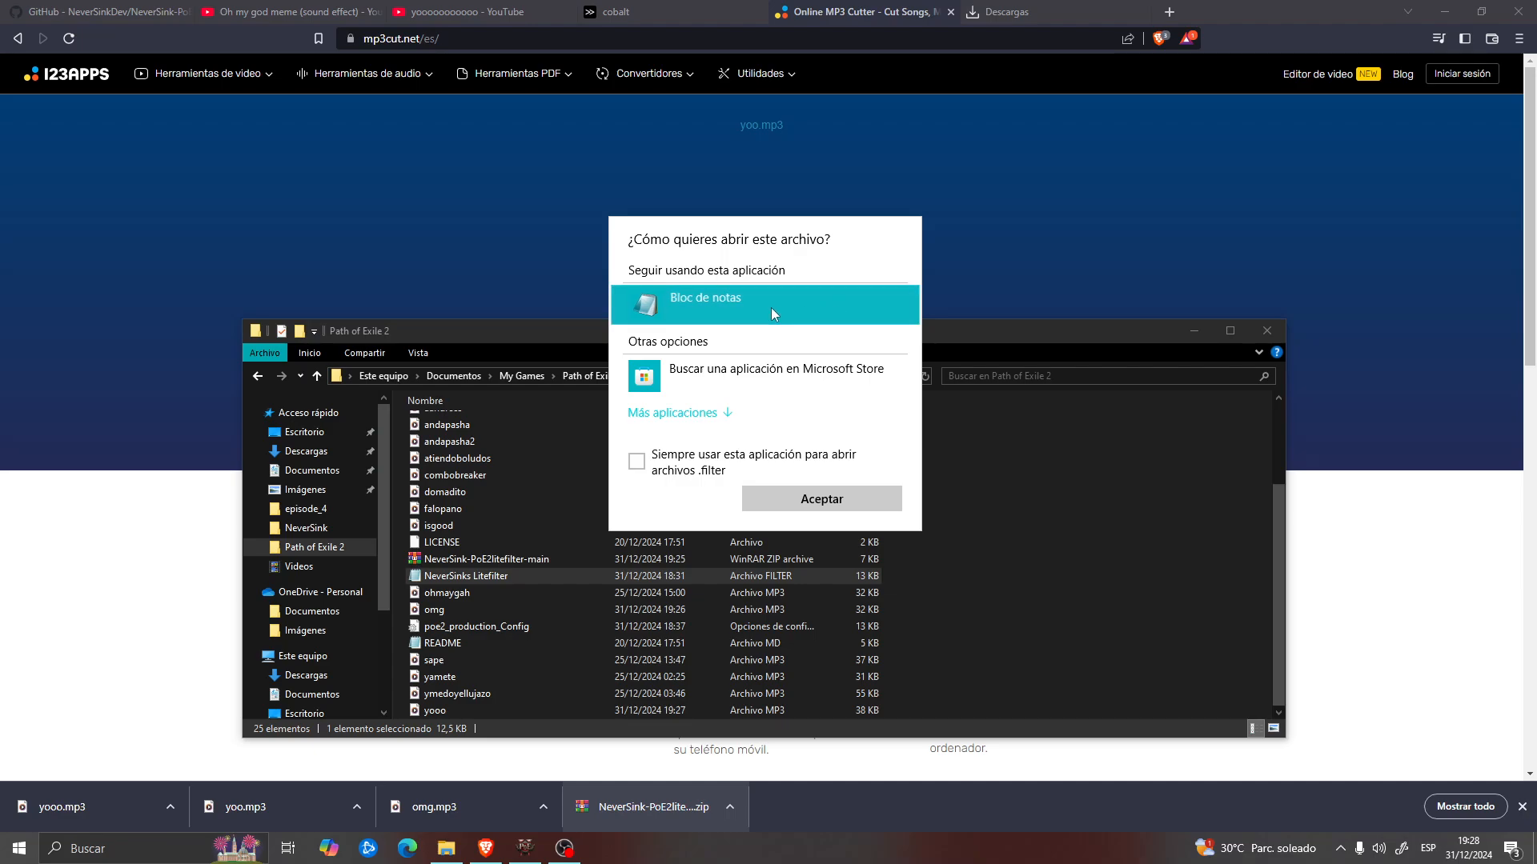
pyautogui.click(832, 500)
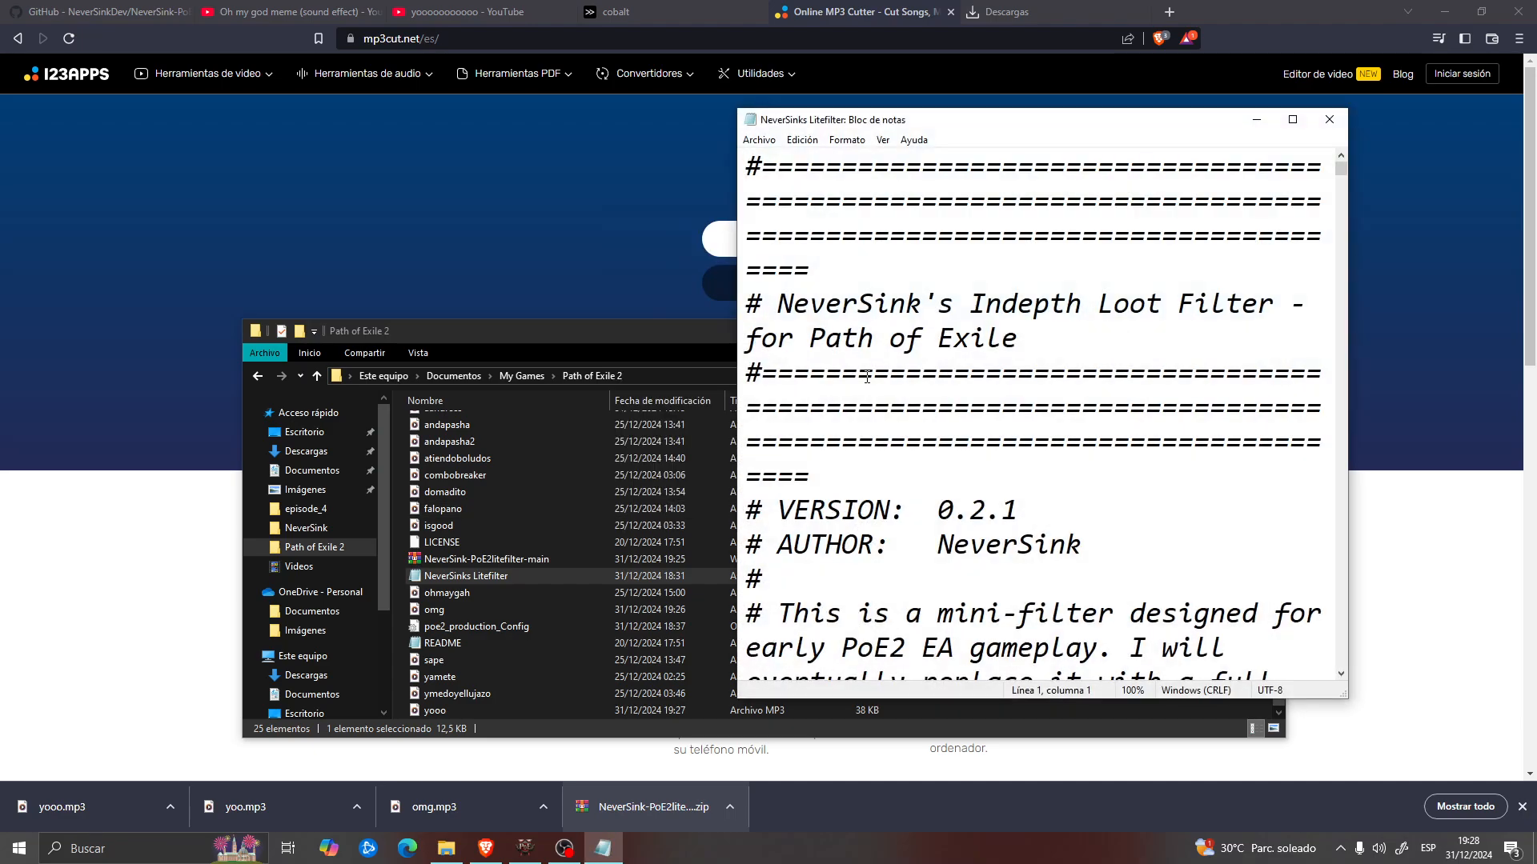
# Step: Search the filter for "unique" and examine the Rarity Unique rule from its Show line through its SetFontSize line
pyautogui.scroll(-1, 883, 341)
pyautogui.scroll(1, 886, 335)
pyautogui.click(846, 140)
pyautogui.moveTo(803, 141)
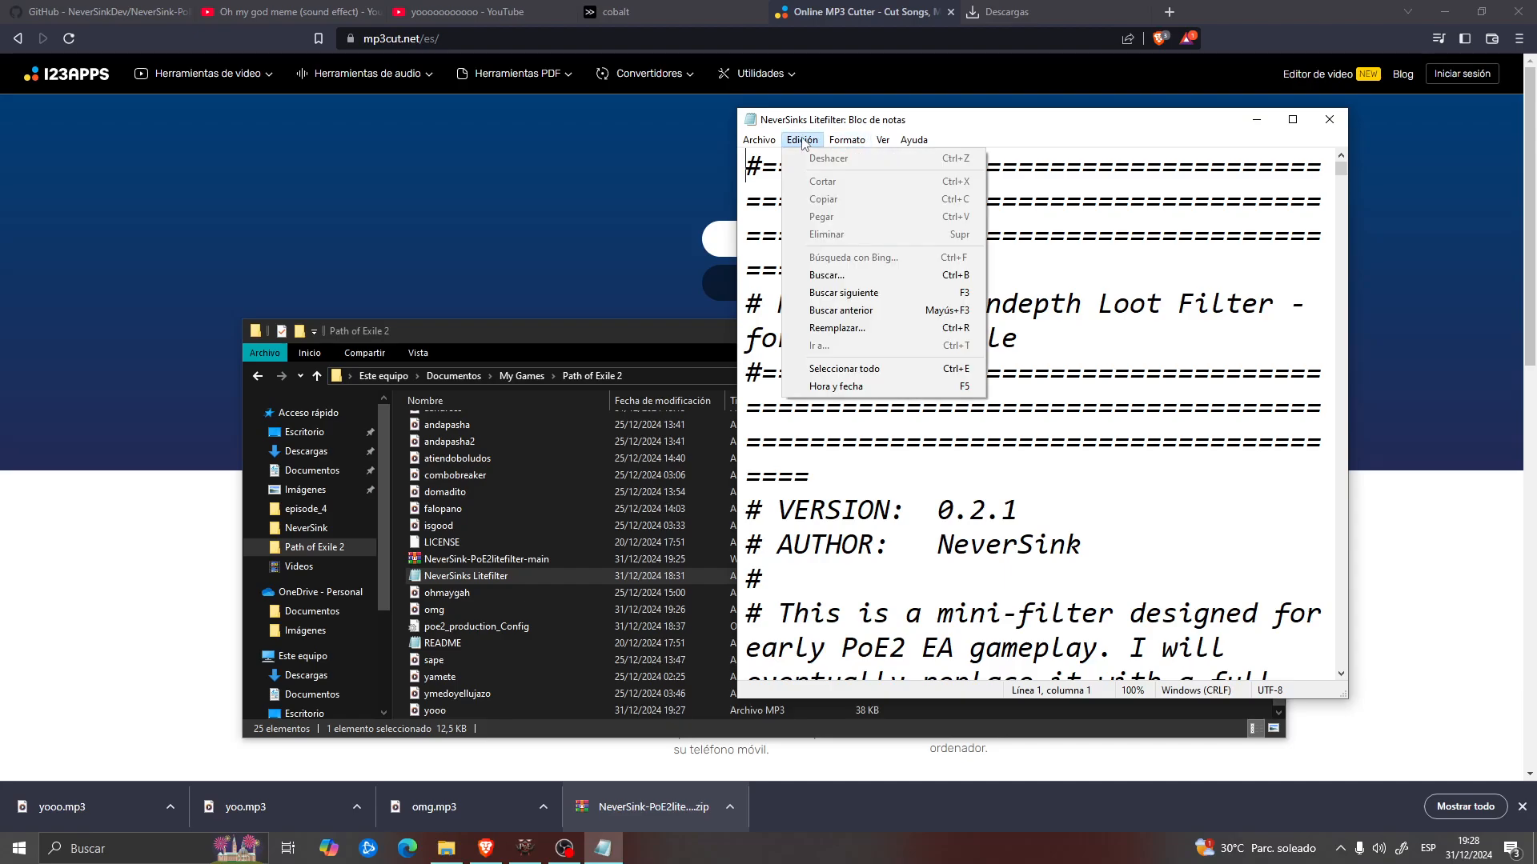
pyautogui.click(845, 277)
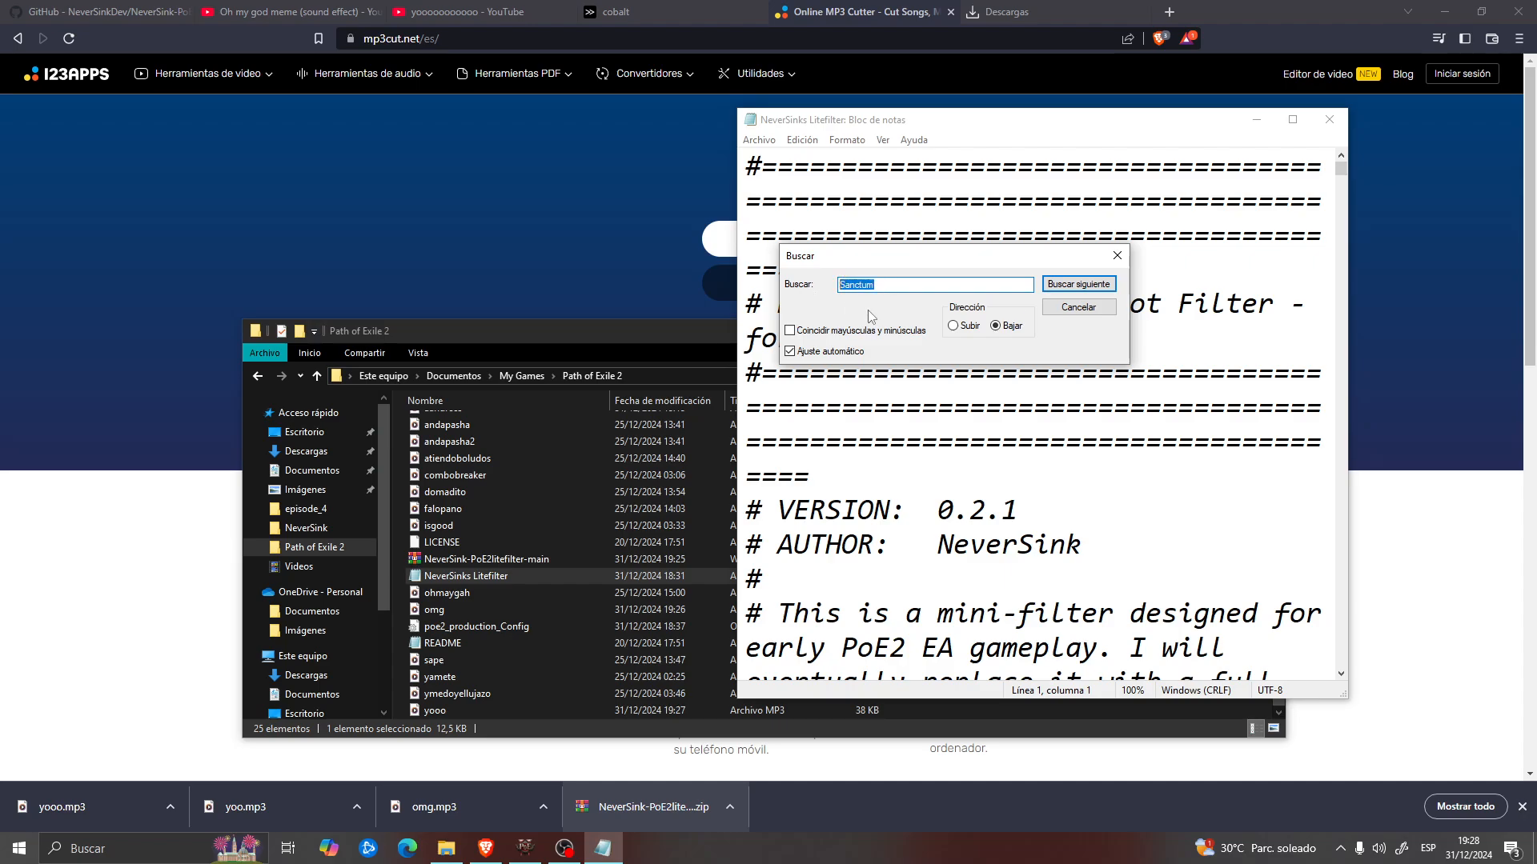
pyautogui.write('unique')
pyautogui.click(1081, 282)
pyautogui.click(1118, 256)
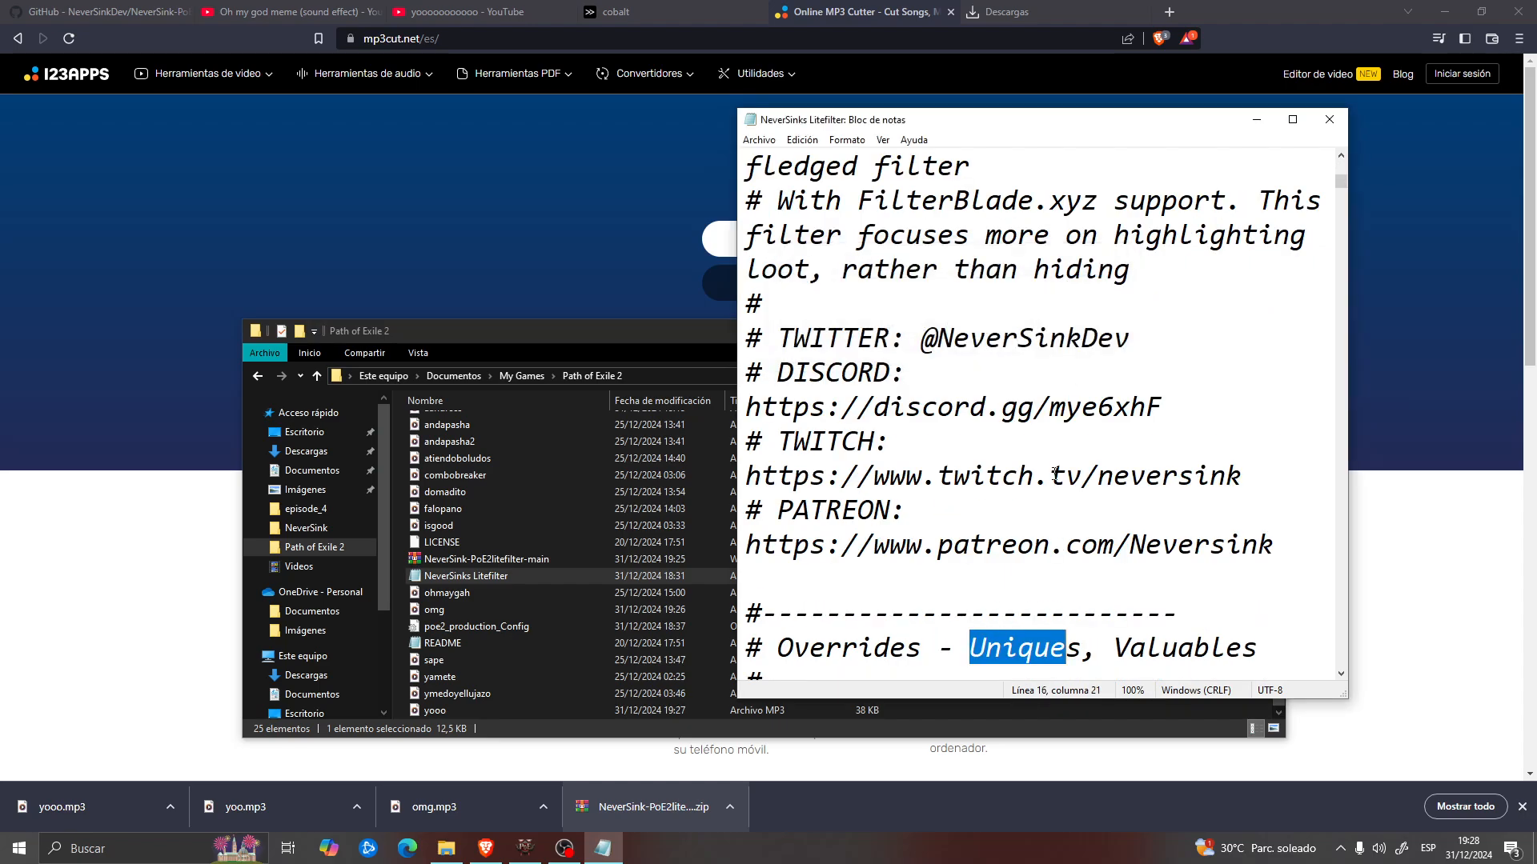
pyautogui.scroll(-3, 1052, 473)
pyautogui.scroll(-2, 1018, 429)
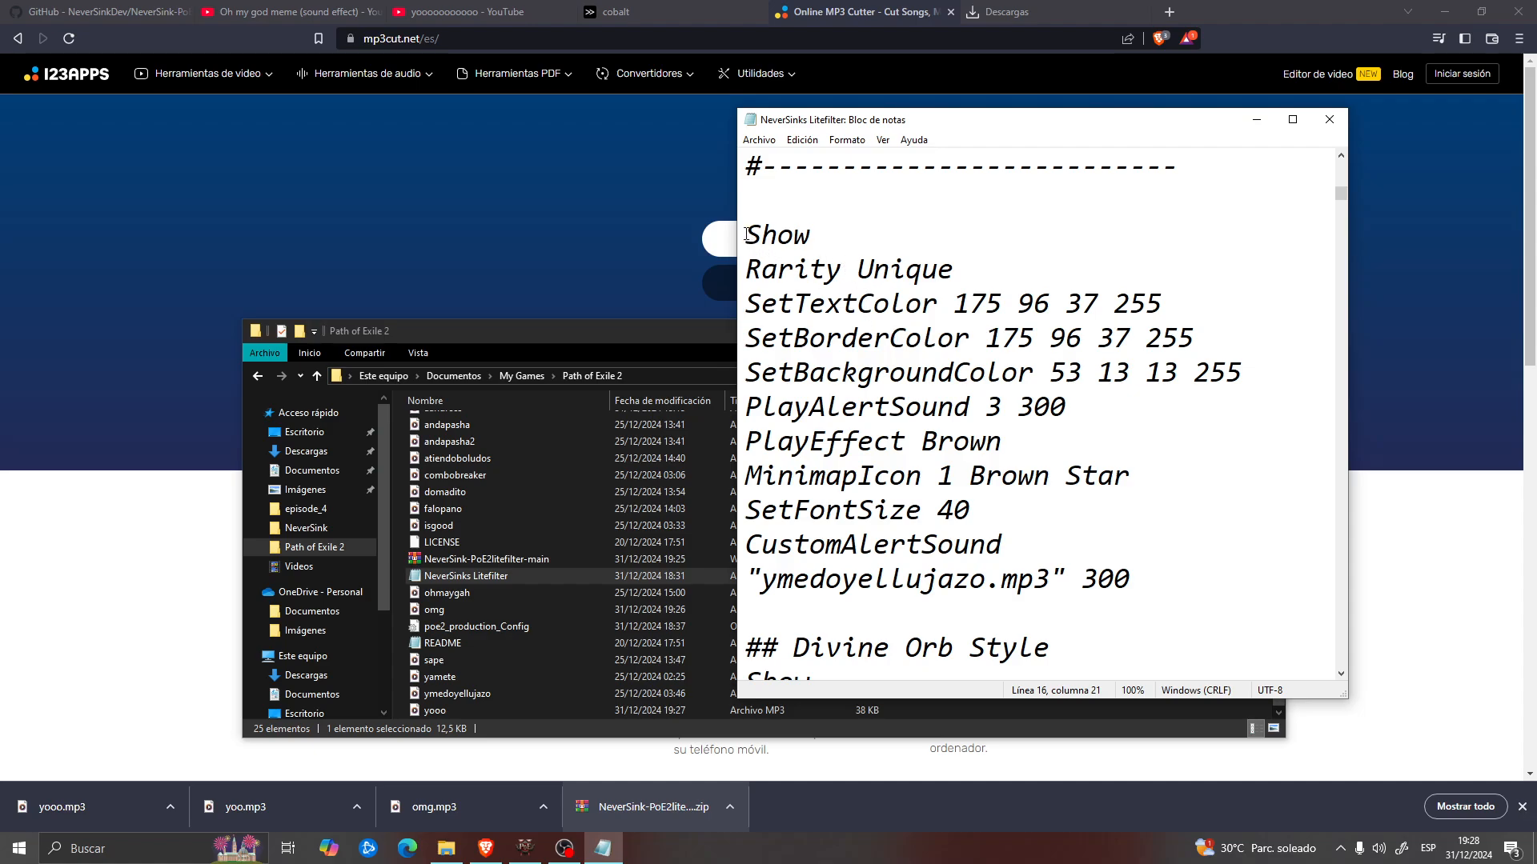
pyautogui.moveTo(747, 234); pyautogui.dragTo(1027, 498)
pyautogui.click(824, 512)
pyautogui.moveTo(746, 513); pyautogui.dragTo(970, 514)
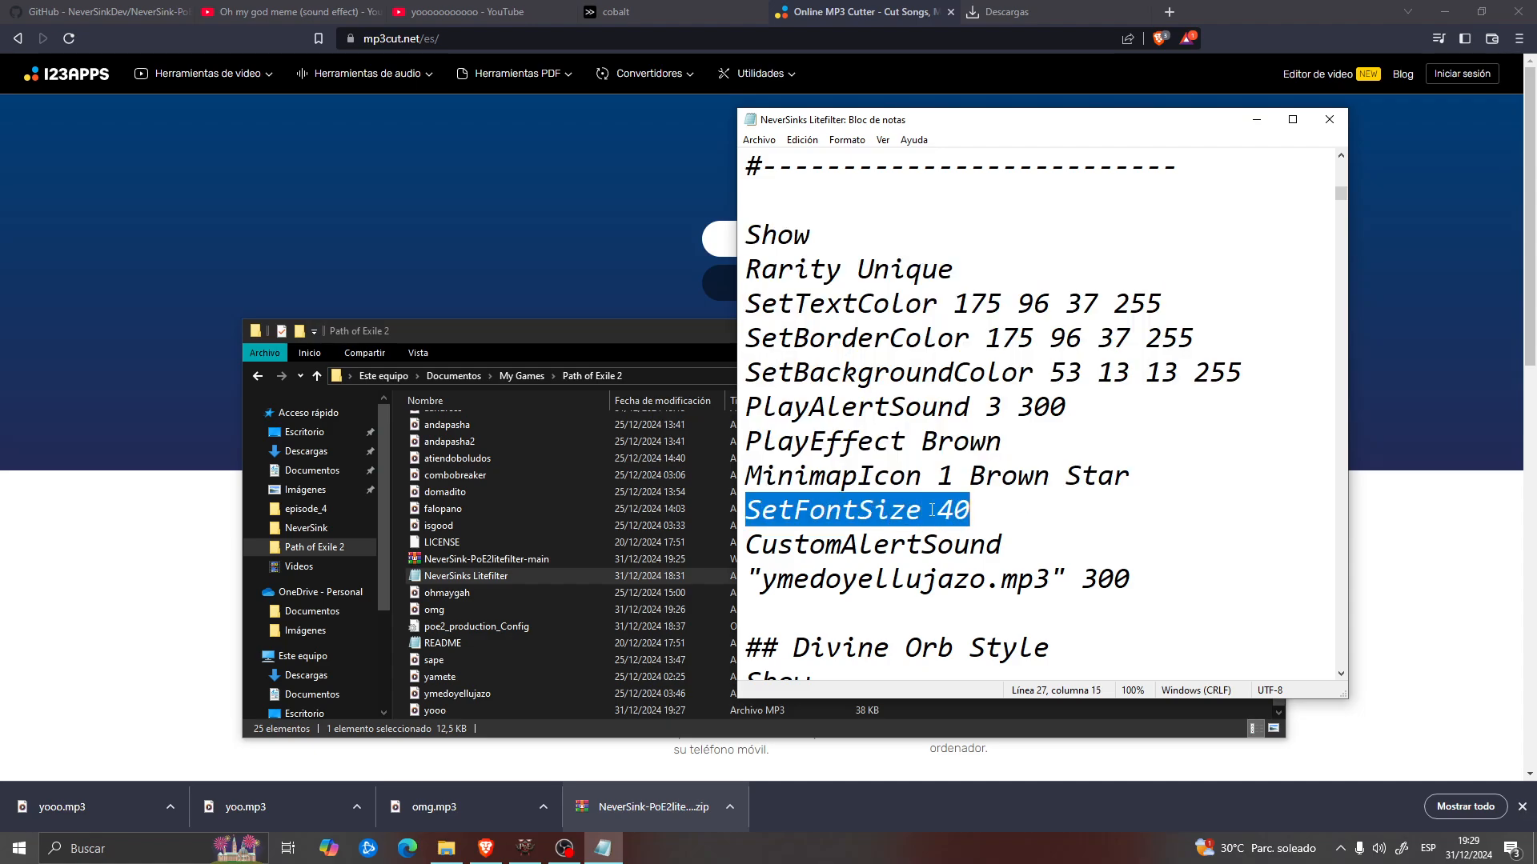
pyautogui.click(981, 512)
# Step: Copy the CustomAlertSound line of the Rarity Unique rule, delete it and paste it back below SetFontSize
pyautogui.moveTo(1131, 580); pyautogui.dragTo(747, 547)
pyautogui.hotkey('ctrl', 'c')
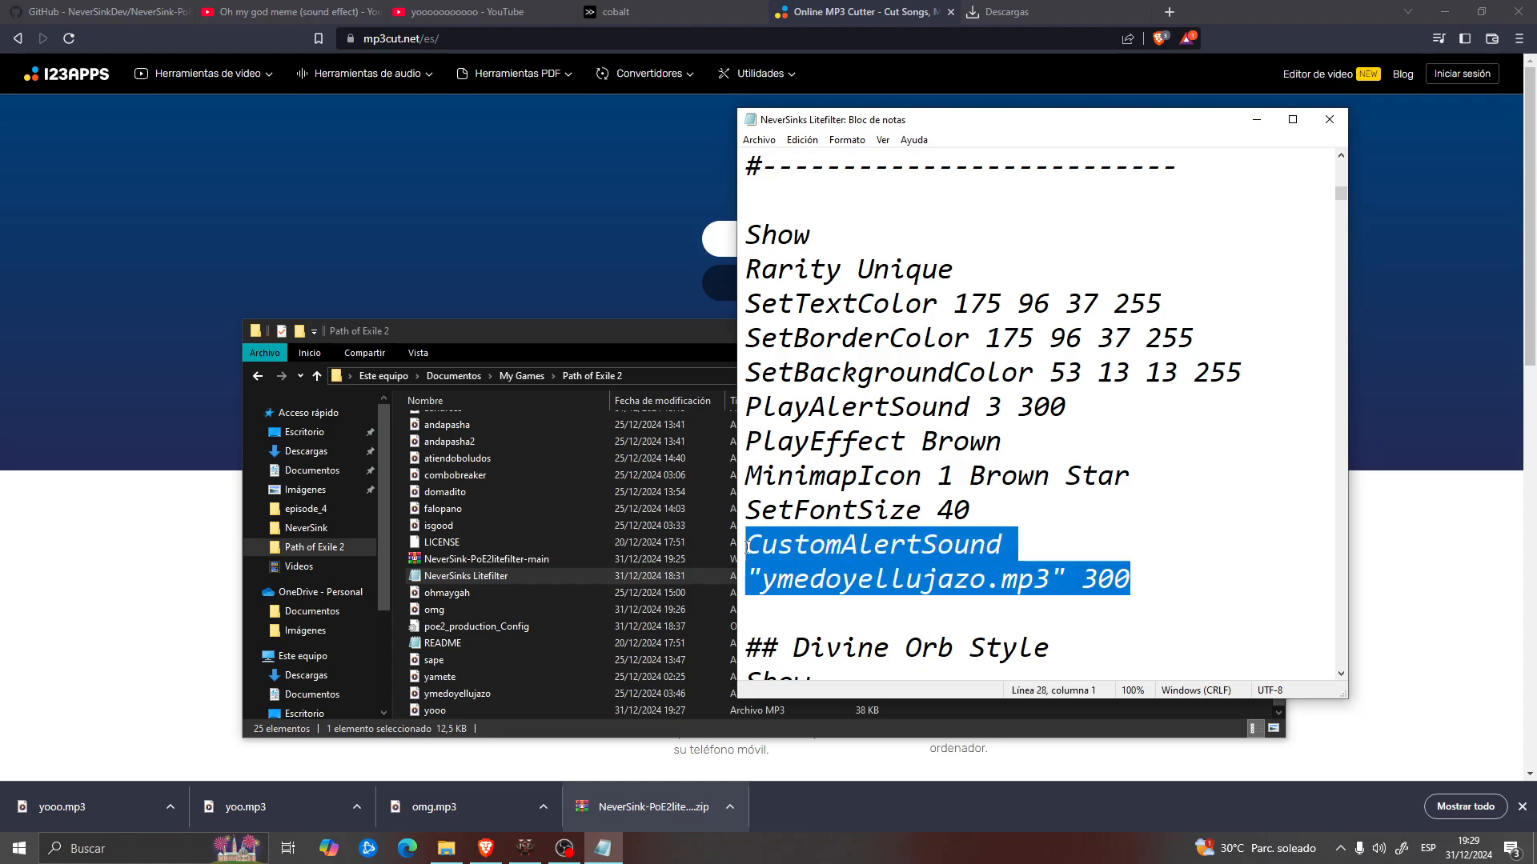
pyautogui.press('Delete')
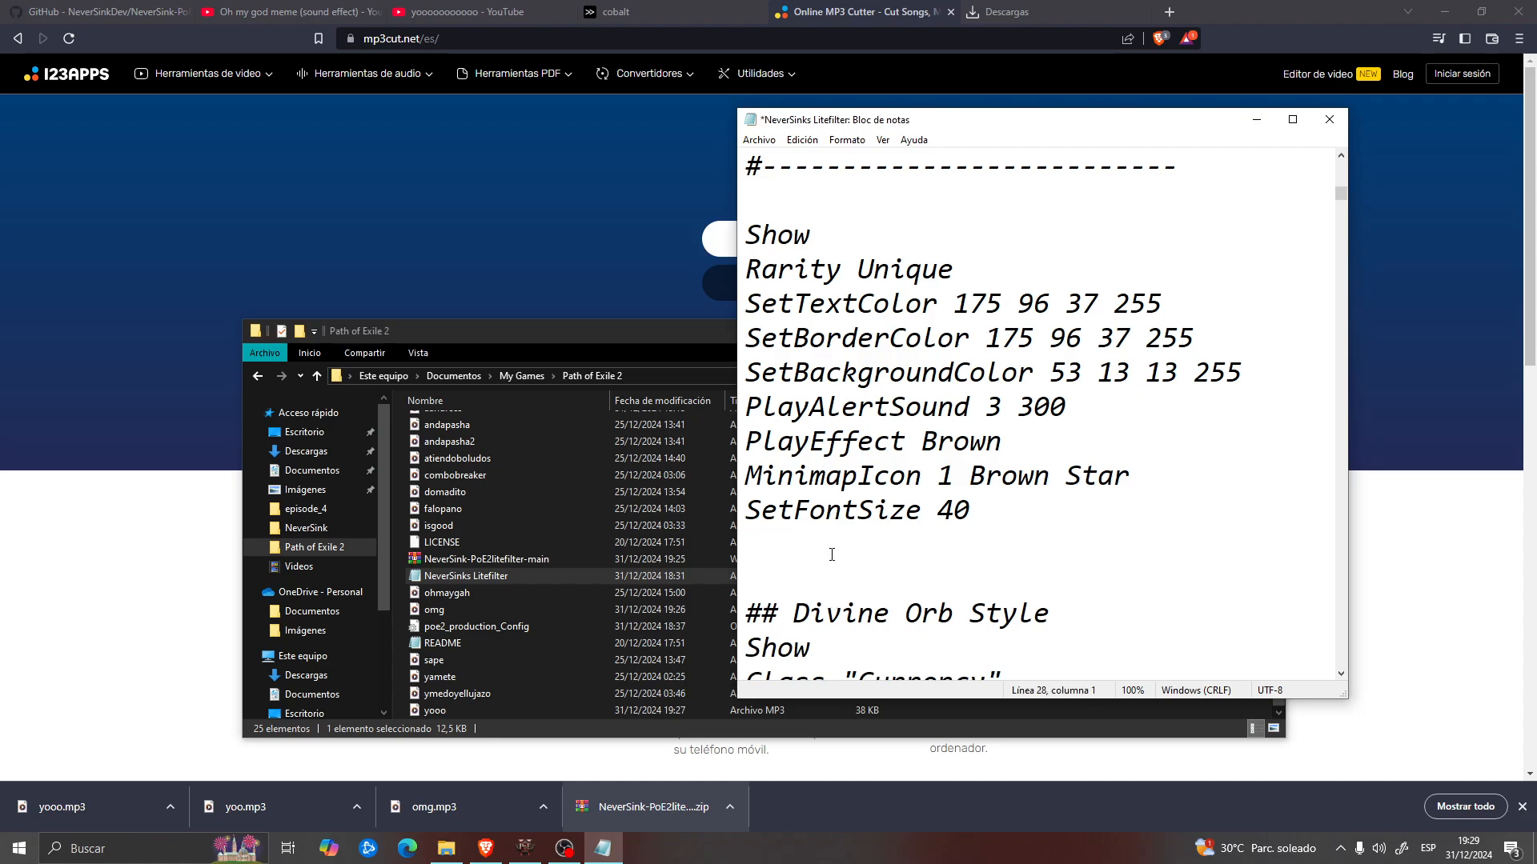
pyautogui.hotkey('ctrl', 'v')
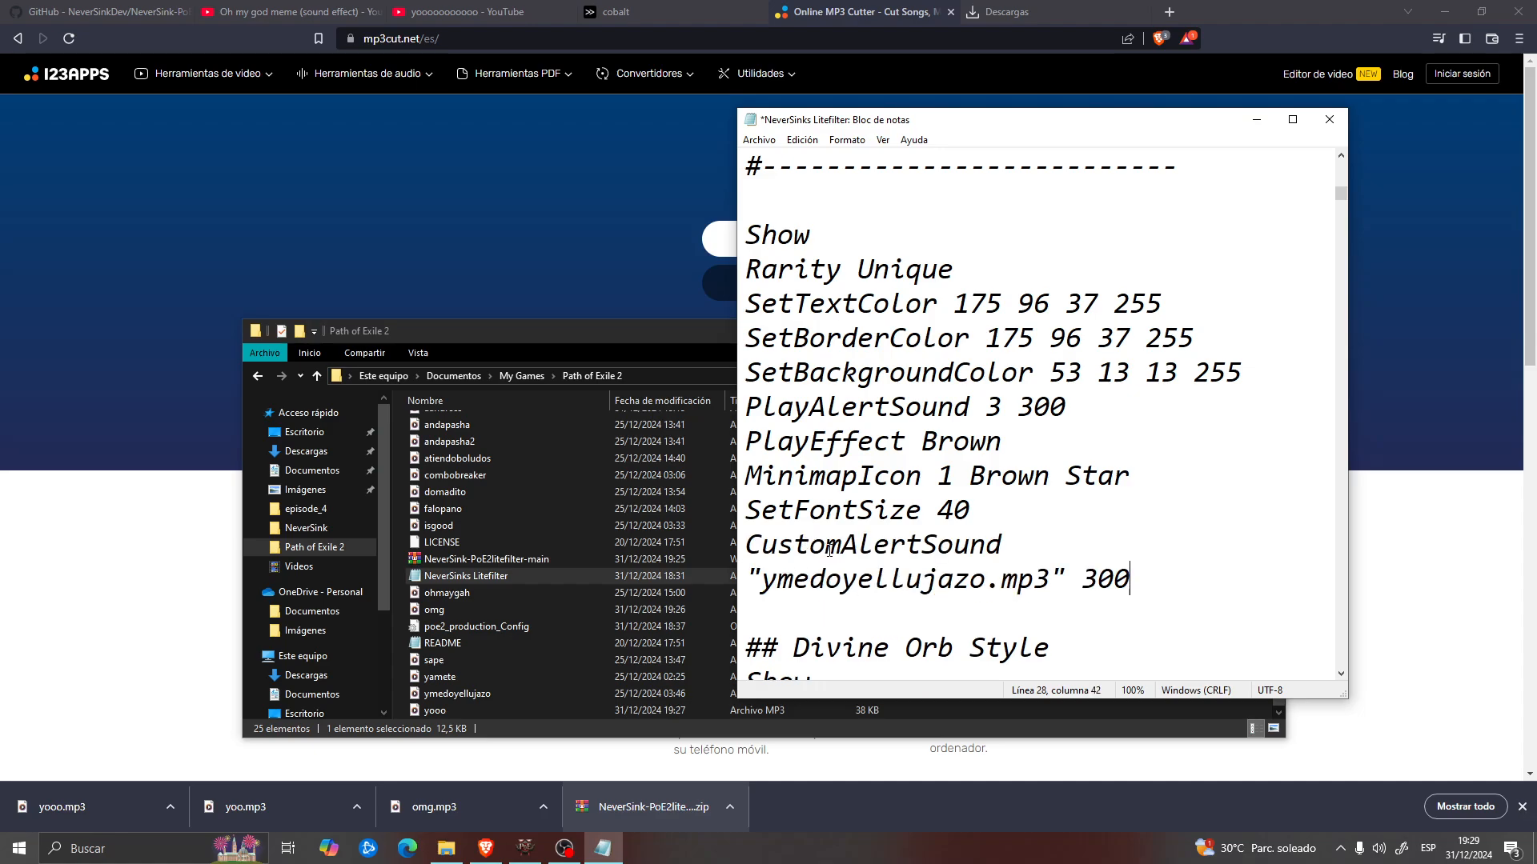
# Step: Change the sound file in the Rarity Unique rule's CustomAlertSound line to "omg.mp3"
pyautogui.click(770, 552)
pyautogui.moveTo(987, 578); pyautogui.dragTo(761, 581)
pyautogui.press('BackSpace')
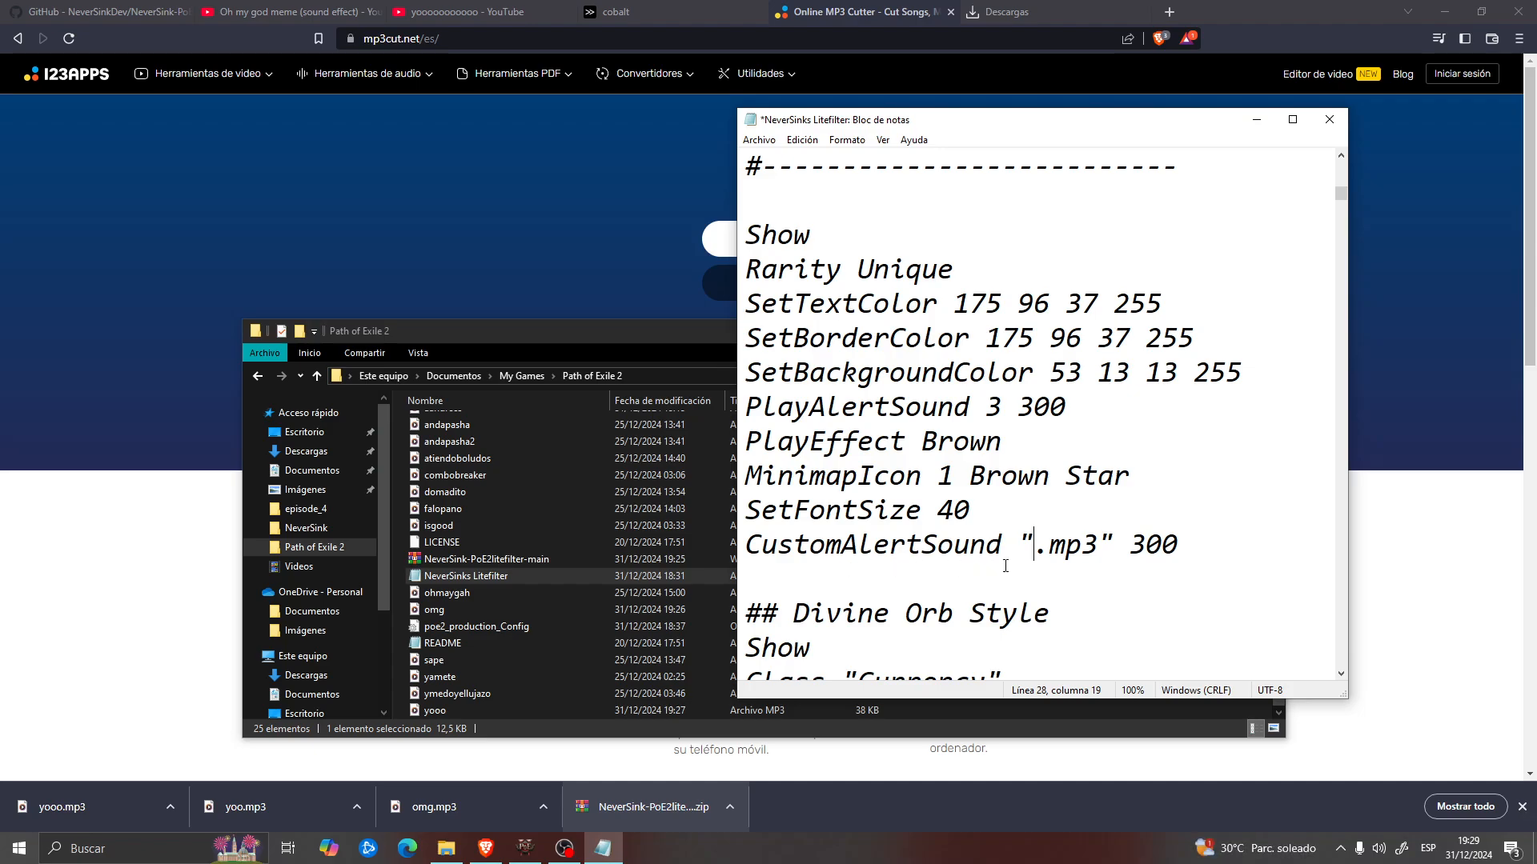
pyautogui.write('omg')
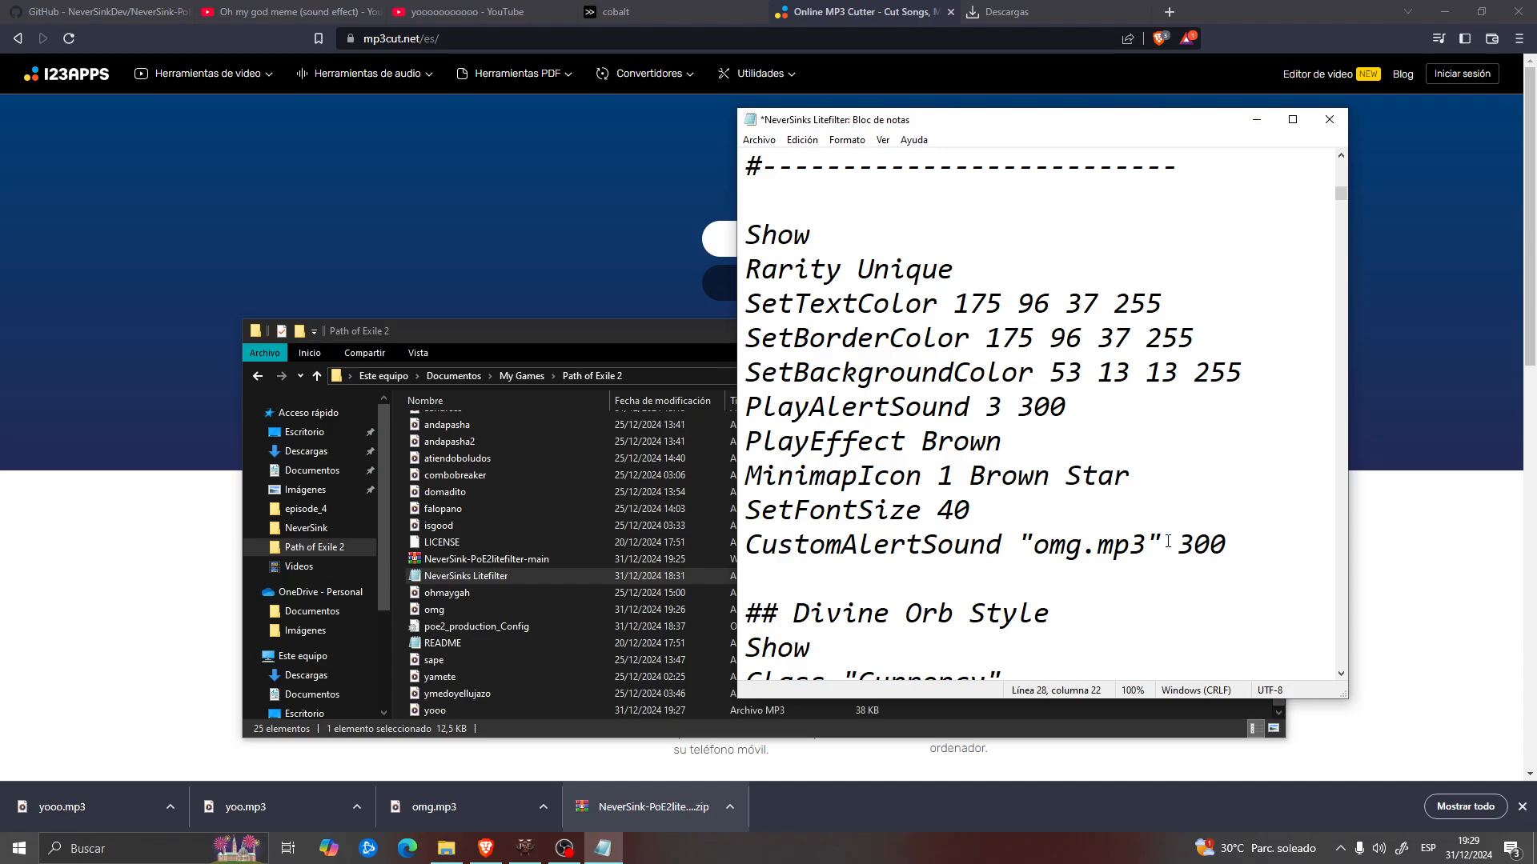
pyautogui.click(1173, 542)
pyautogui.press('End')
# Step: Search the filter for "exalted" and examine the Currency Tier B: Exalt rule down to its CustomAlertSound line
pyautogui.click(813, 142)
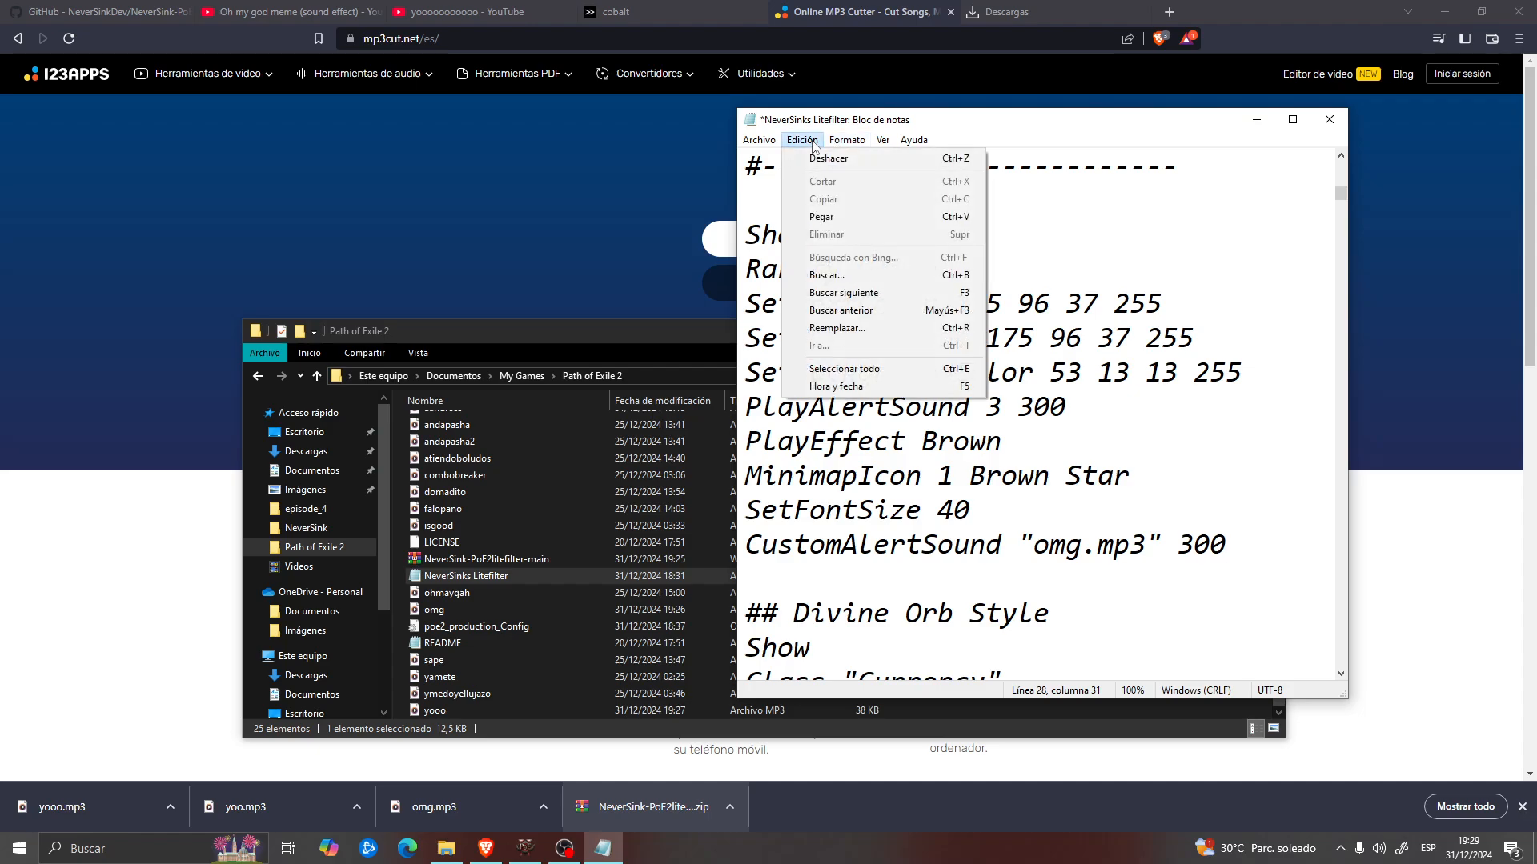
pyautogui.click(848, 277)
pyautogui.write('e')
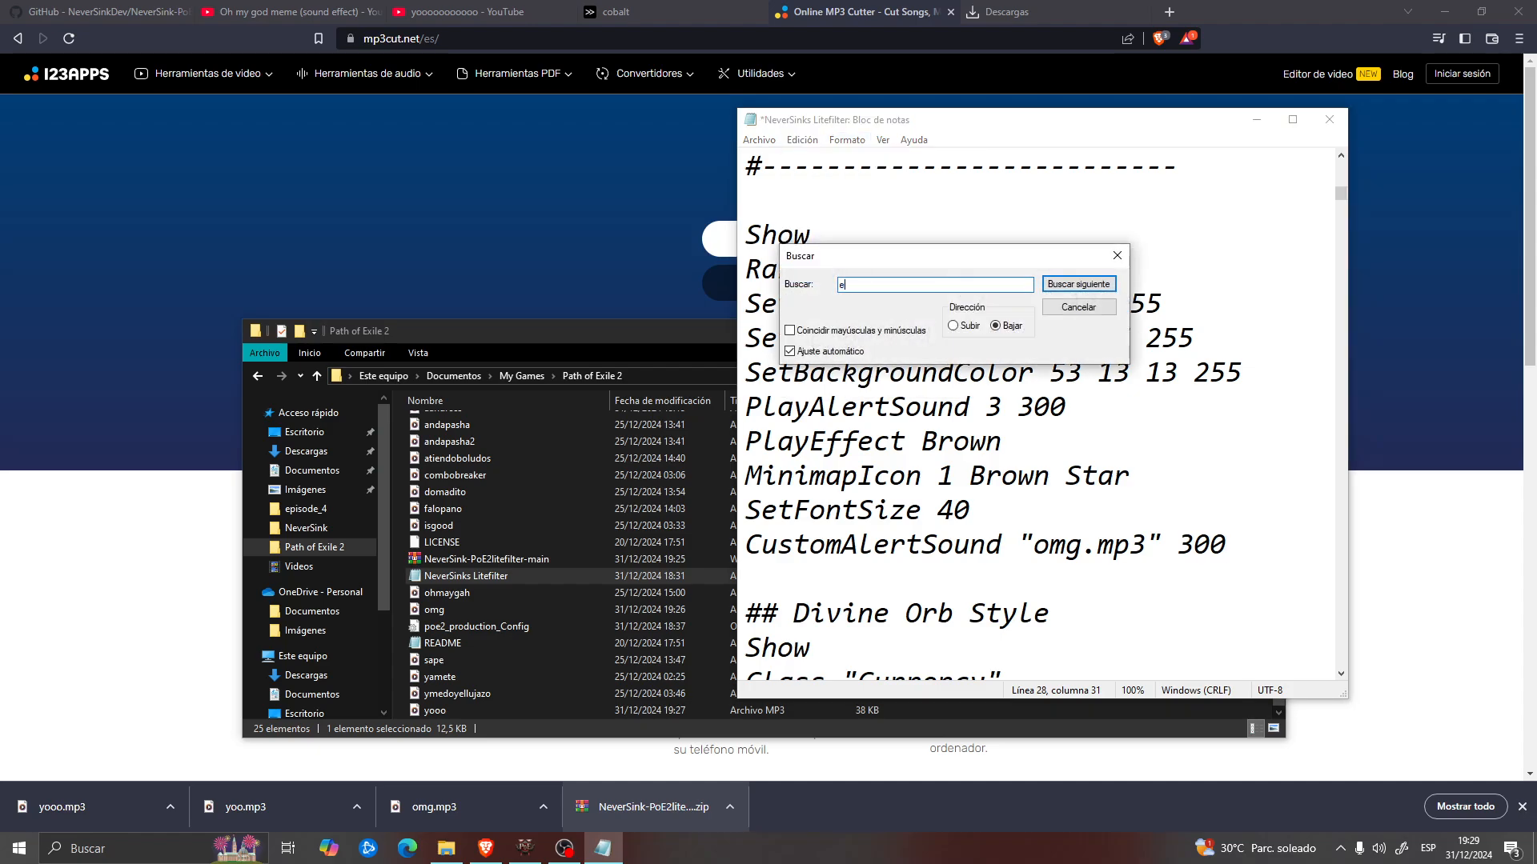
pyautogui.write('xalted')
pyautogui.click(1078, 284)
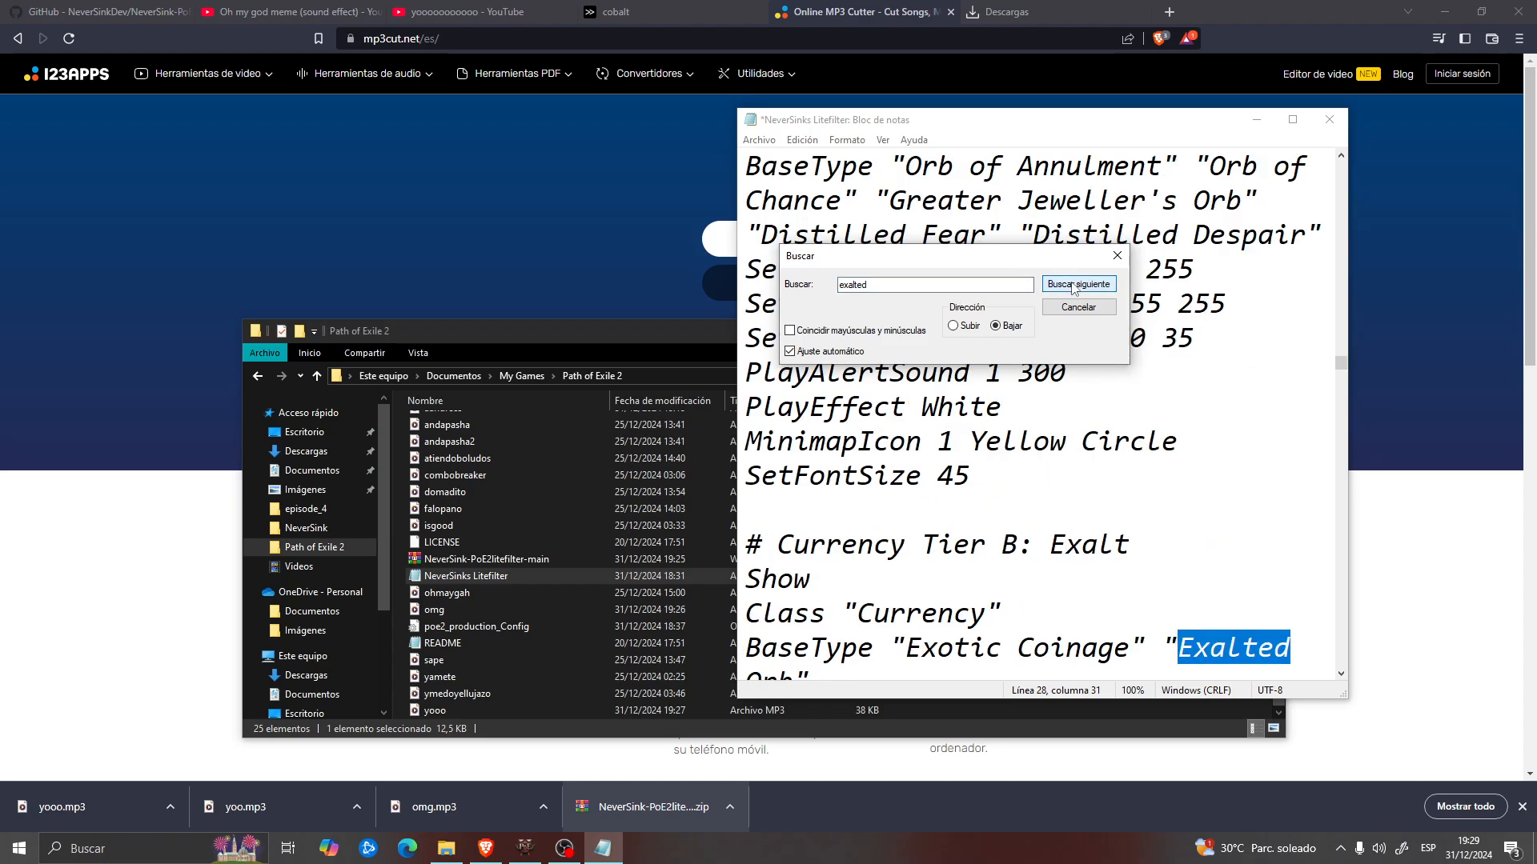
pyautogui.click(1117, 256)
pyautogui.scroll(-3, 1006, 396)
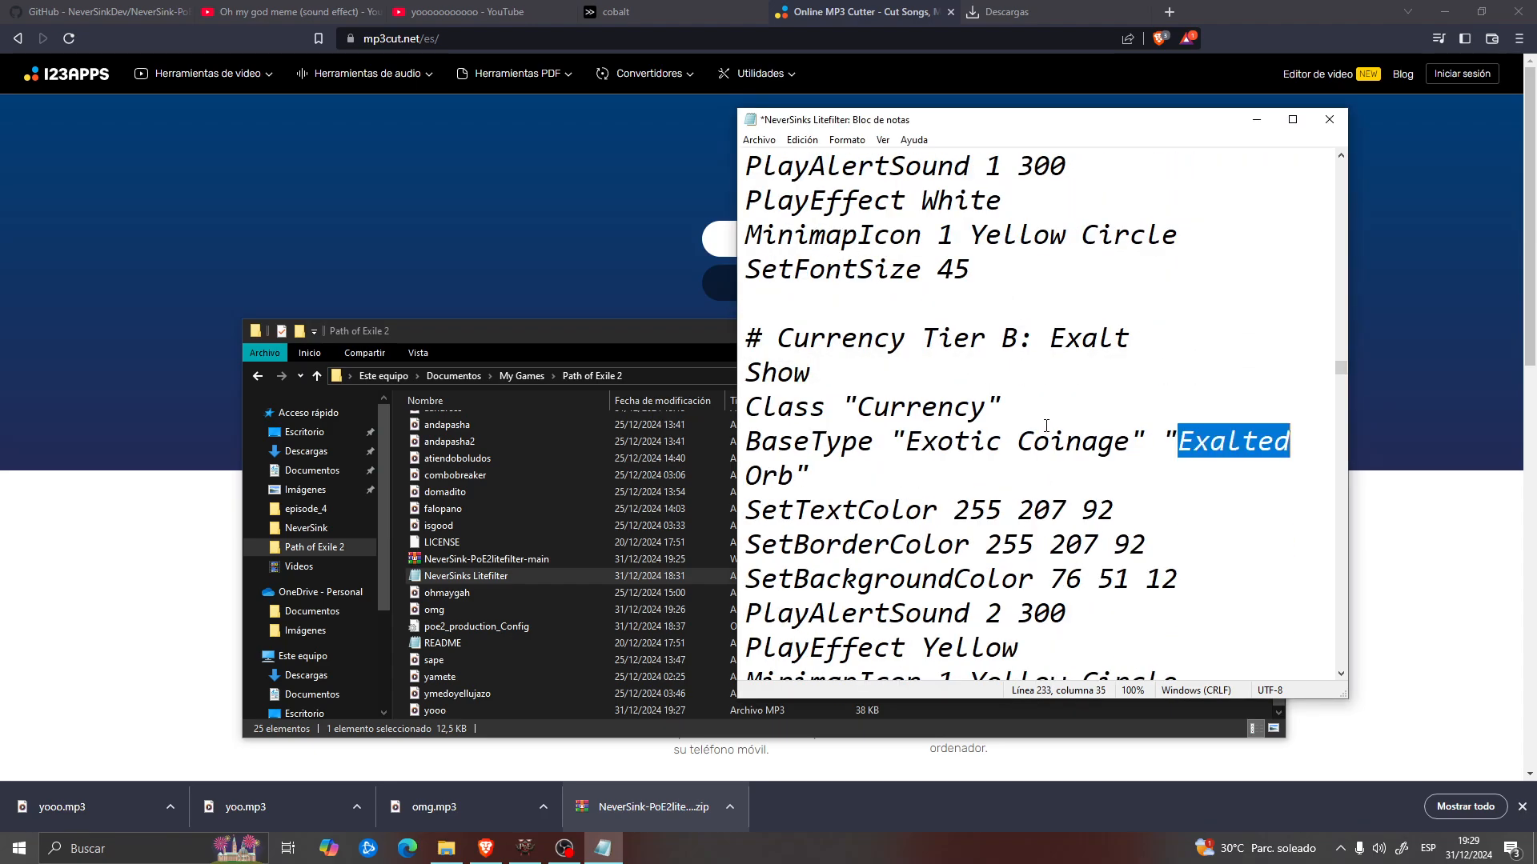
pyautogui.scroll(-1, 954, 337)
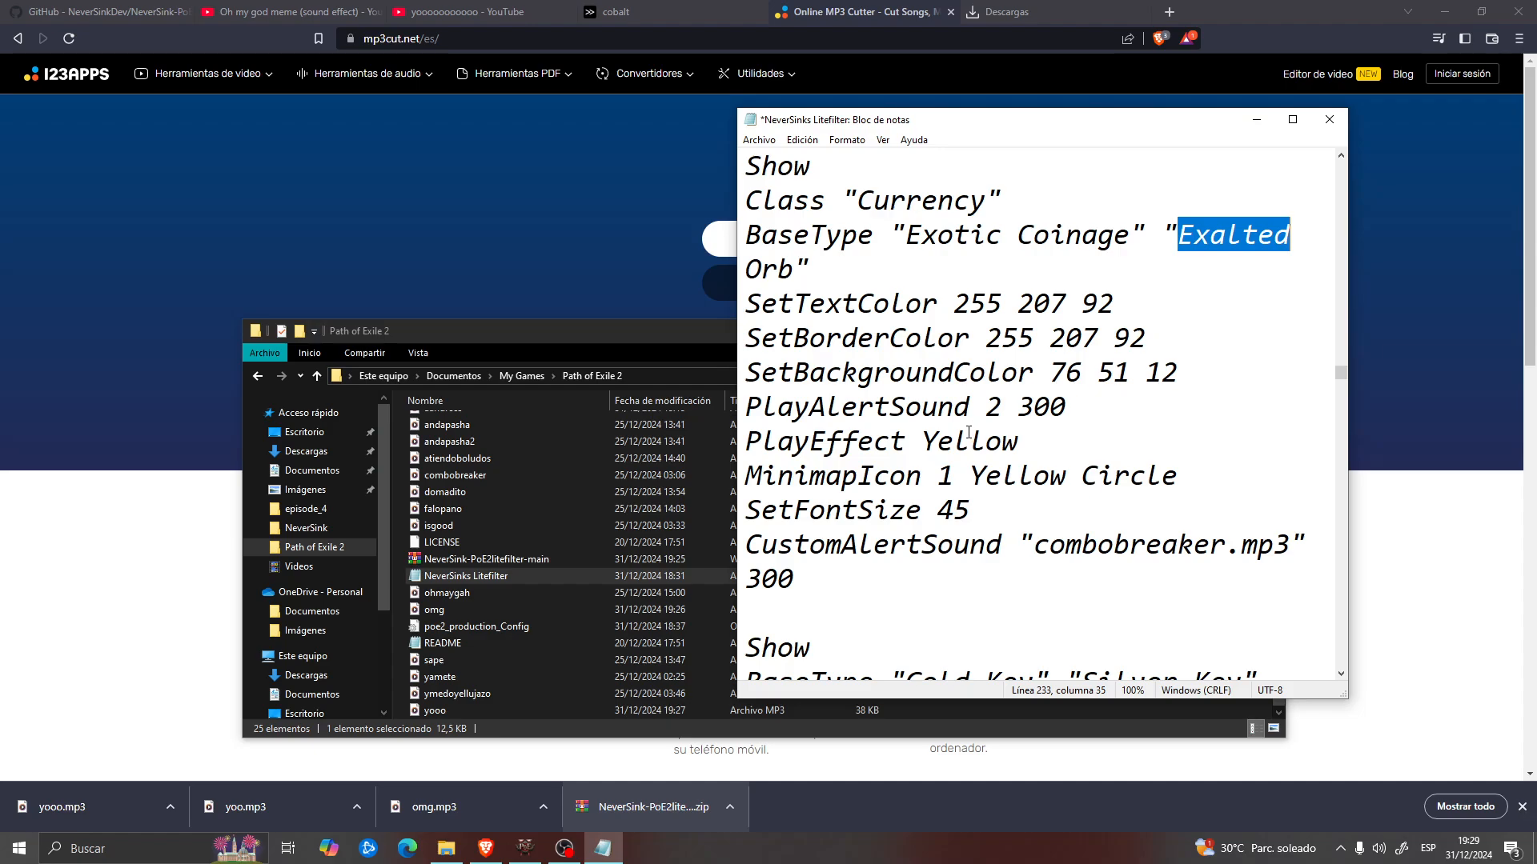
# Step: Save the NeverSinks Litefilter file and close it, returning to the Path of Exile 2 folder
pyautogui.click(759, 139)
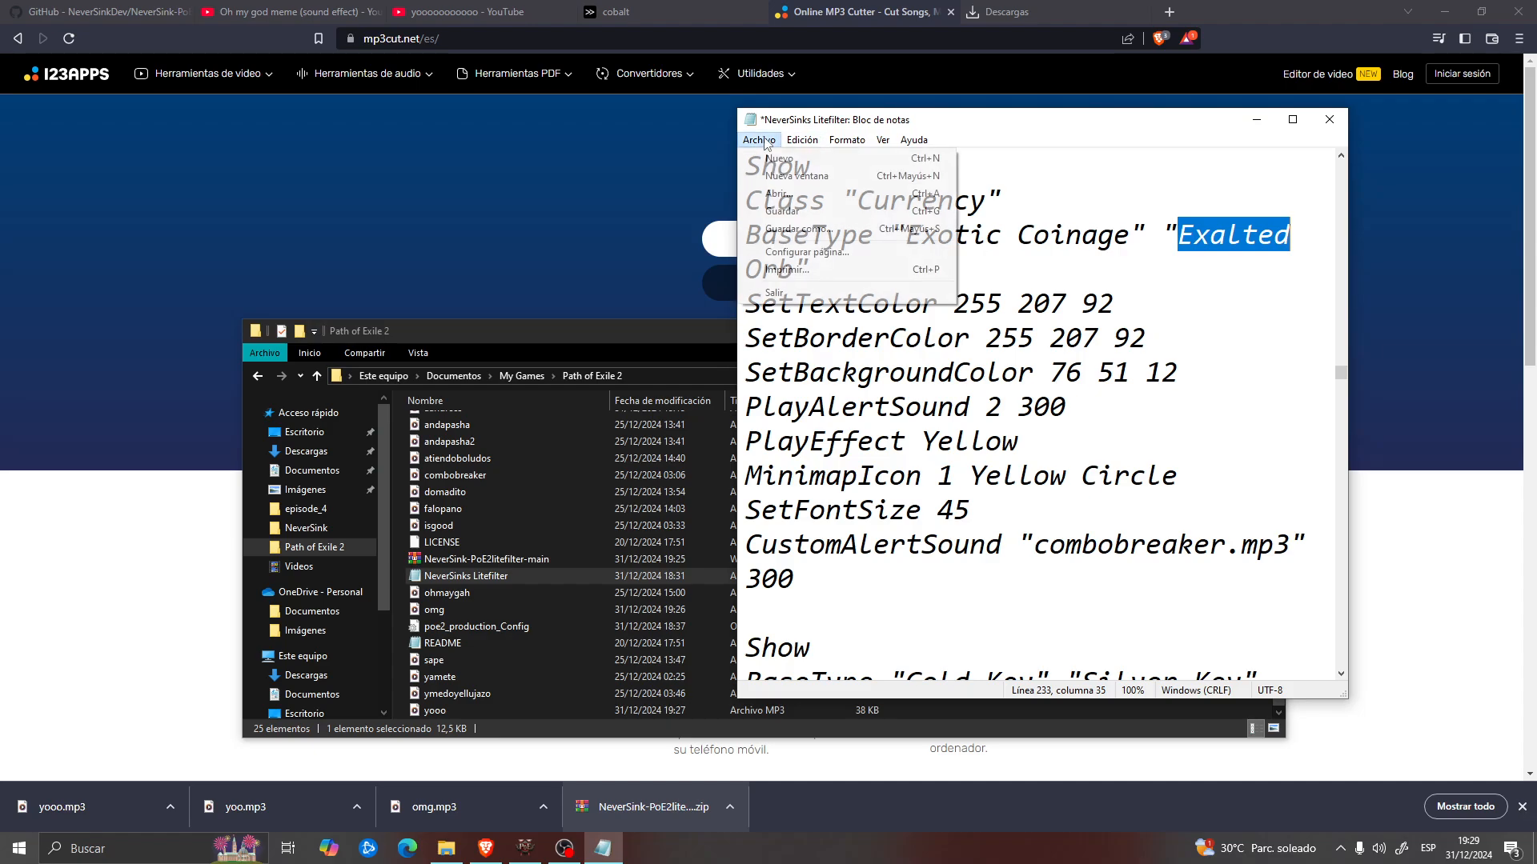
pyautogui.click(785, 212)
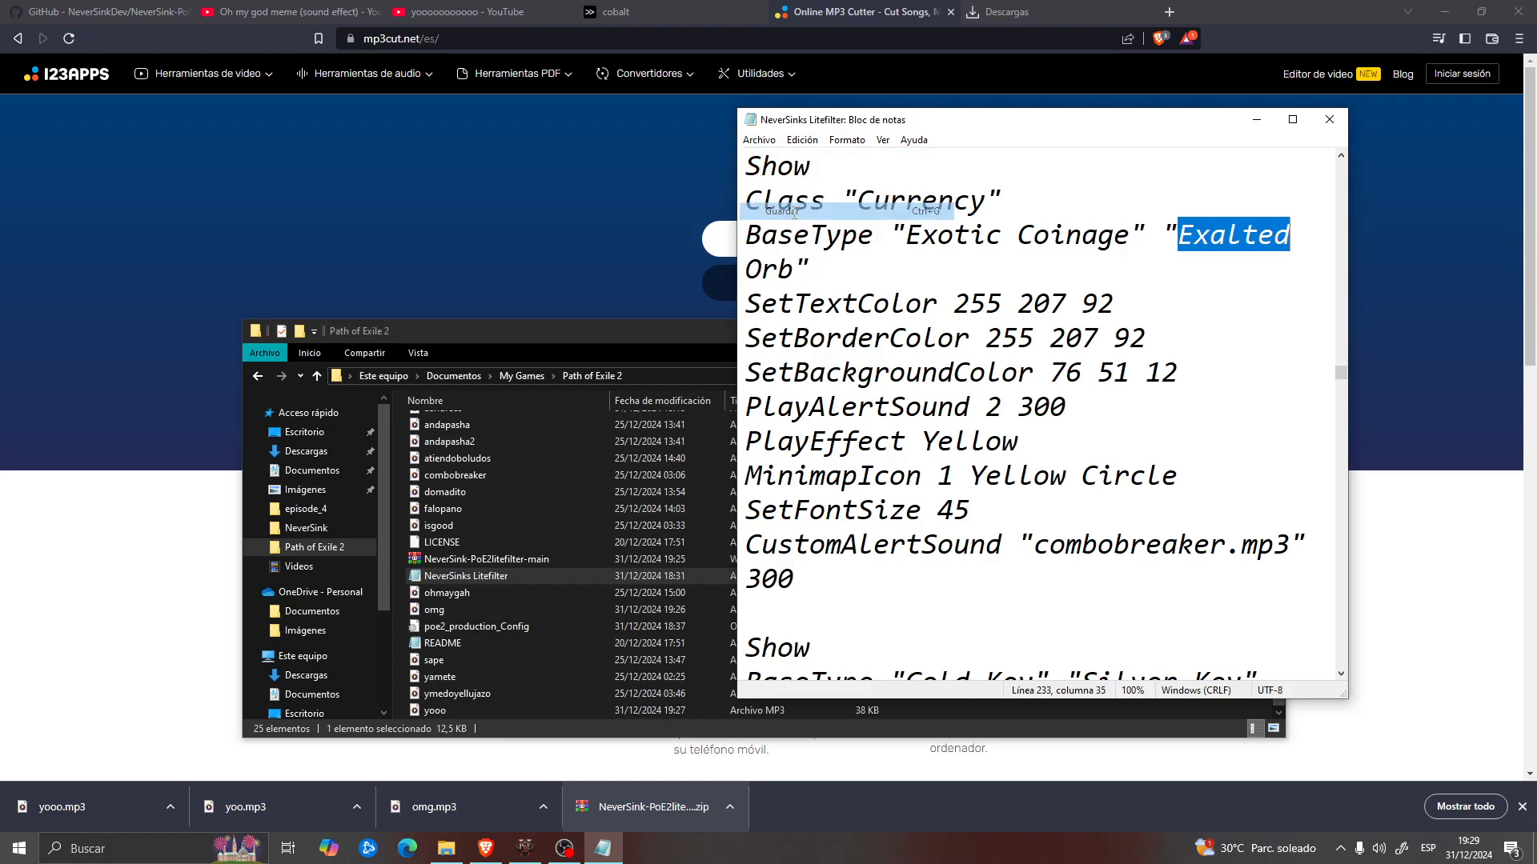
pyautogui.click(1329, 119)
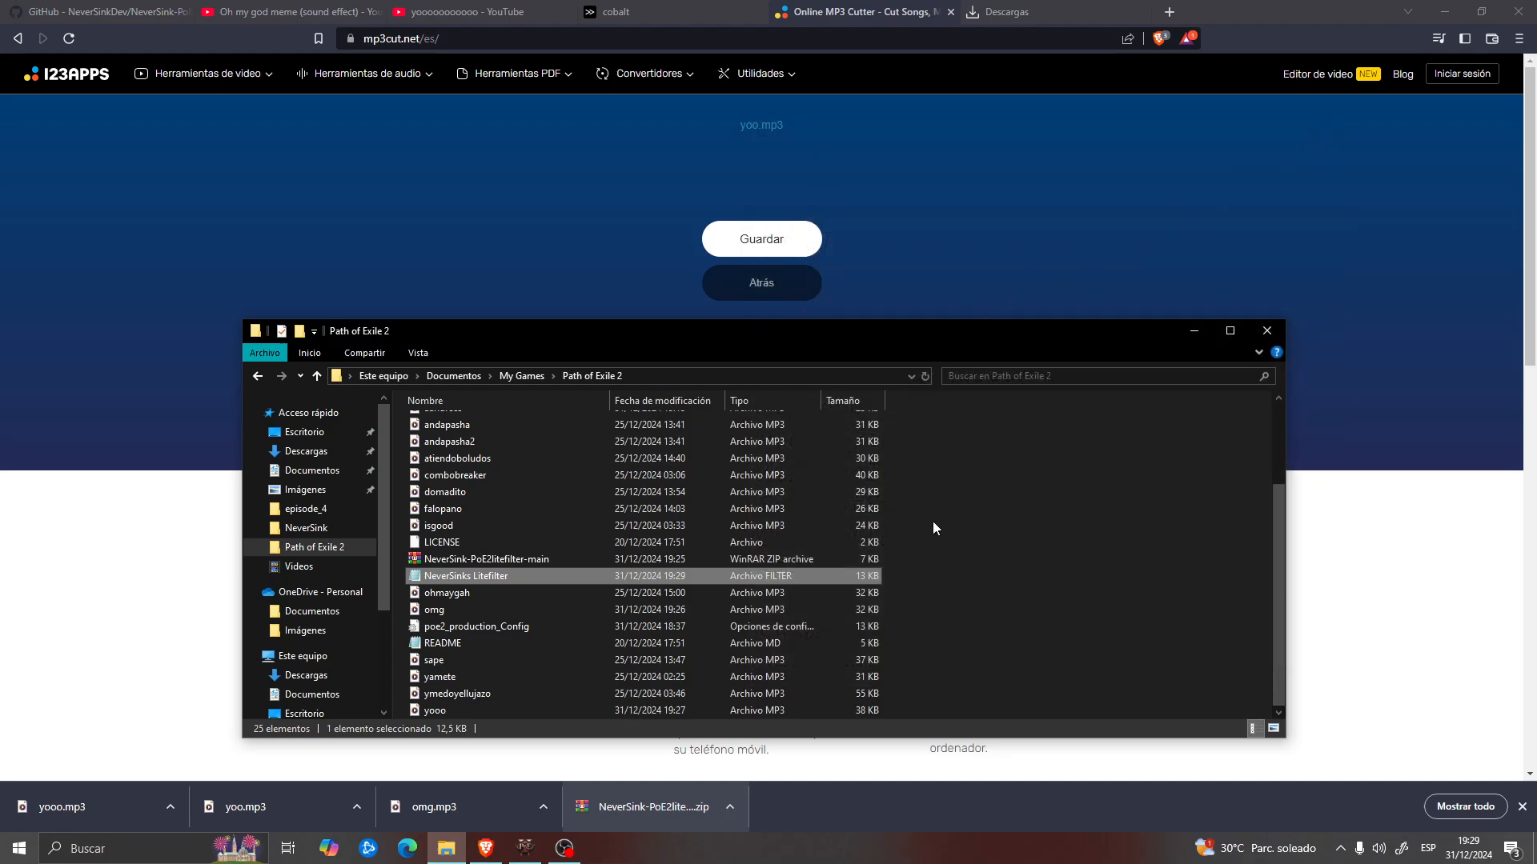
pyautogui.scroll(3, 626, 571)
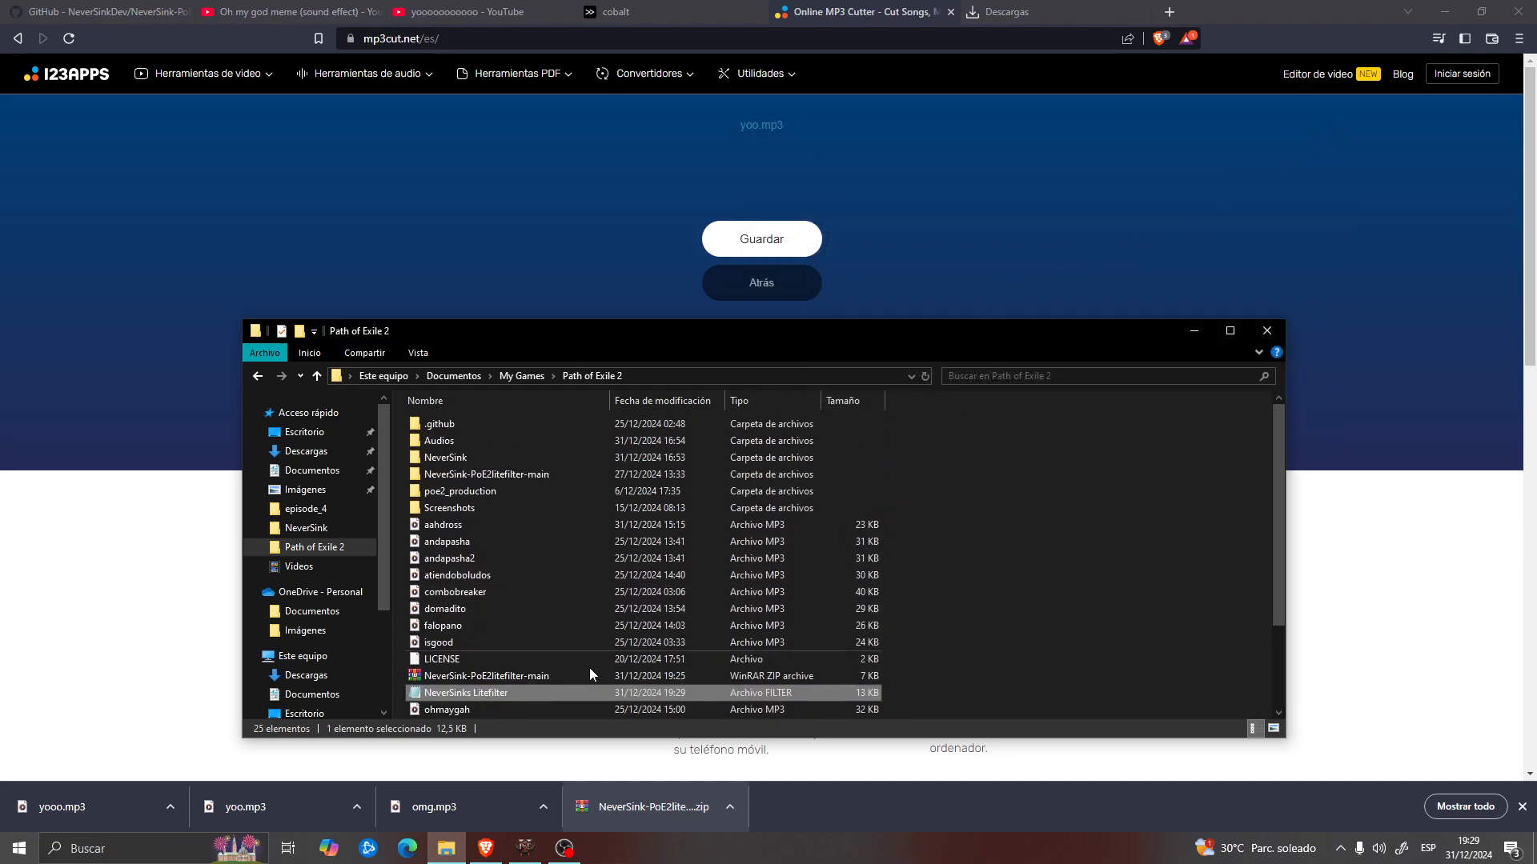
# Step: Switch to Path of Exile 2, load NeverSinks Litefilter as the item filter in the game options and leave the options
pyautogui.click(530, 852)
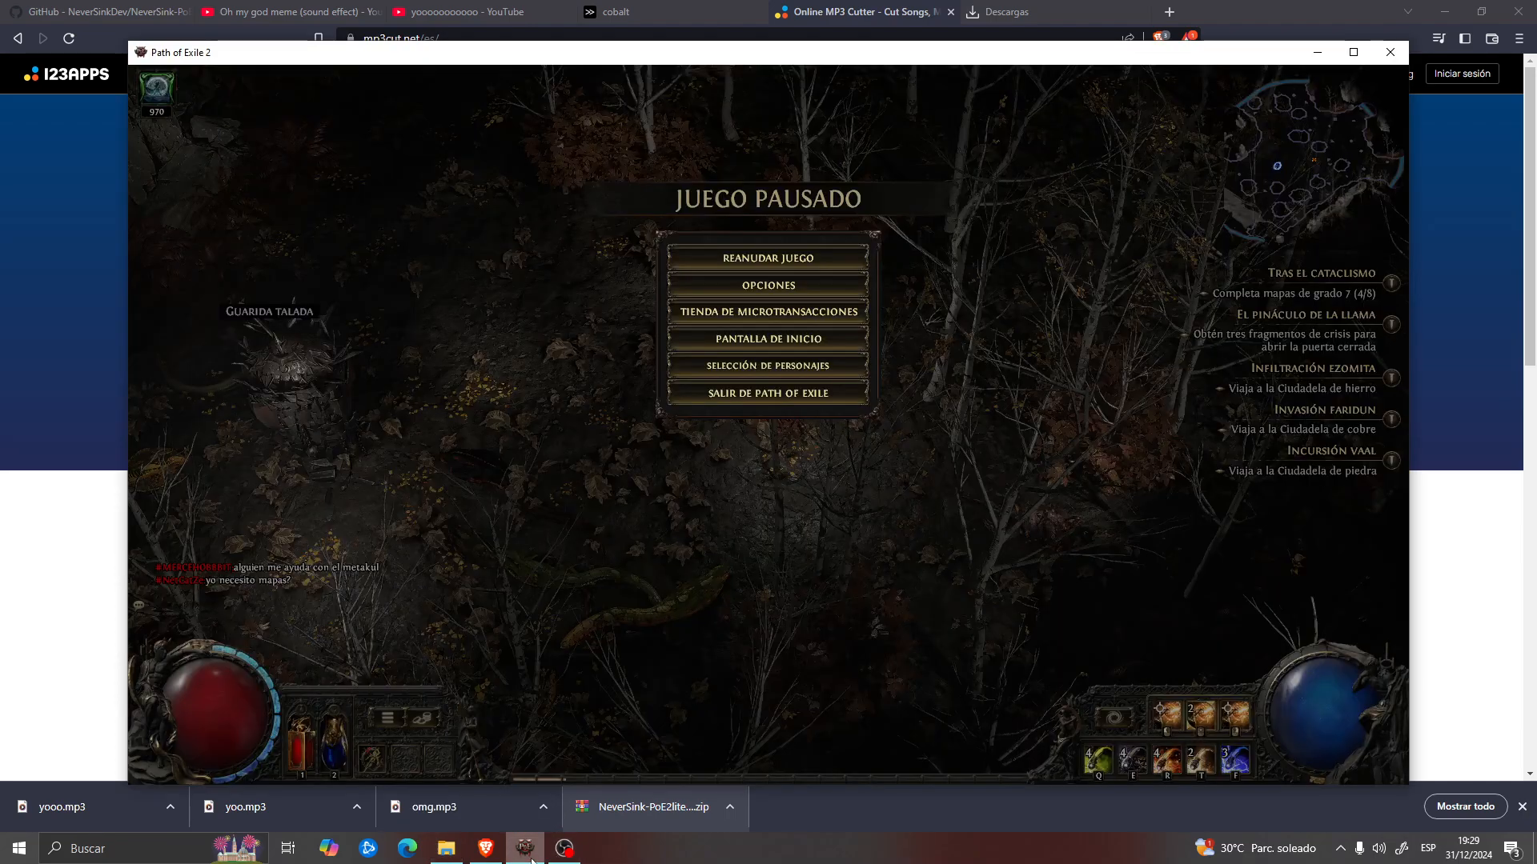
pyautogui.click(745, 293)
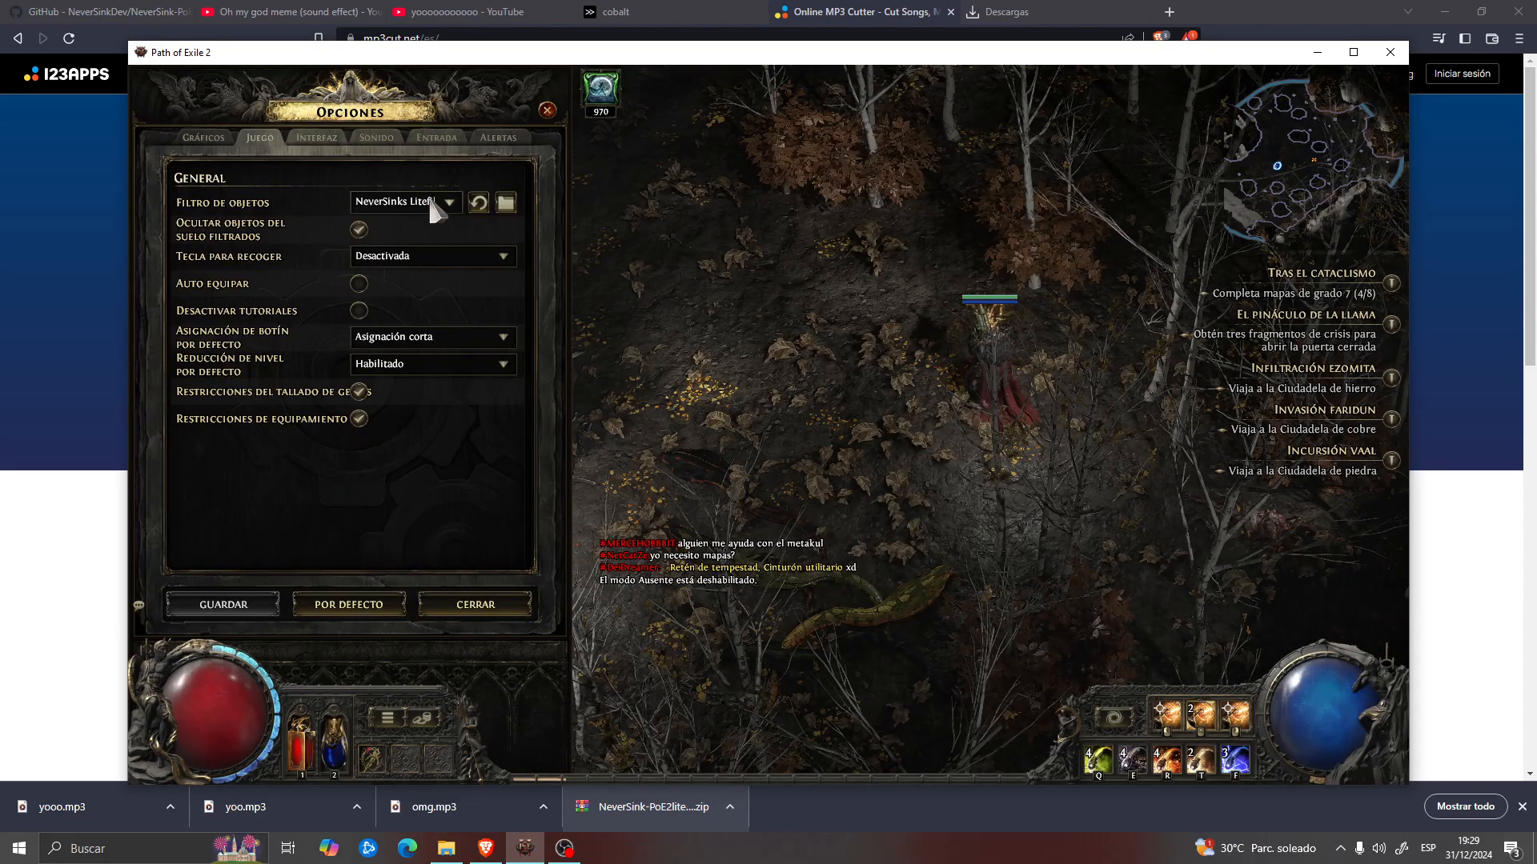
pyautogui.click(448, 201)
pyautogui.click(448, 234)
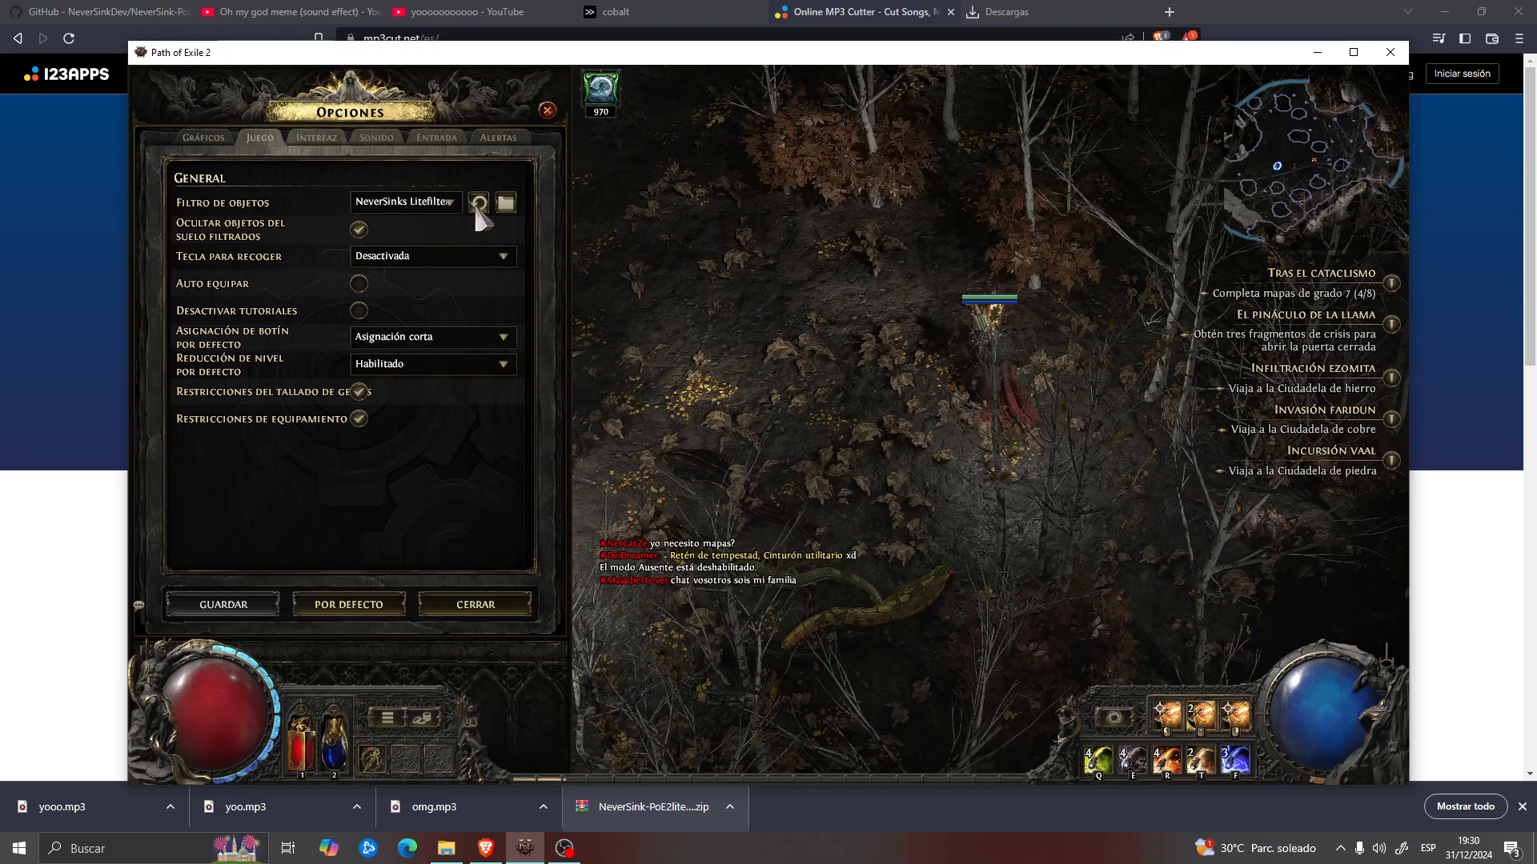
pyautogui.press('Escape')
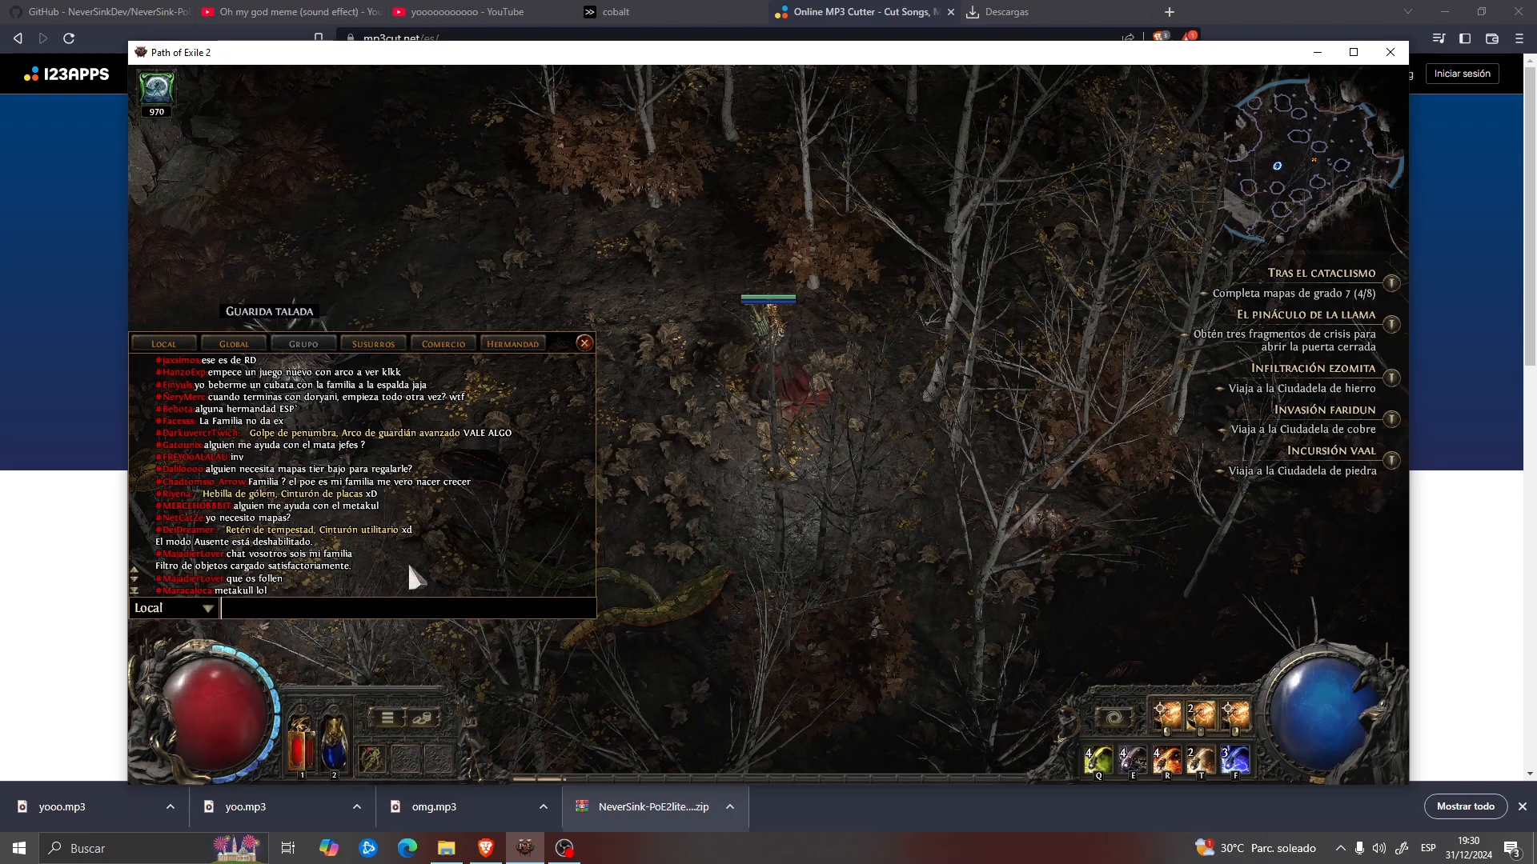
# Step: Open the inventory, drop the unique Capa de llamas robe on the ground to test its alert sound and pick it back up
pyautogui.press('i')
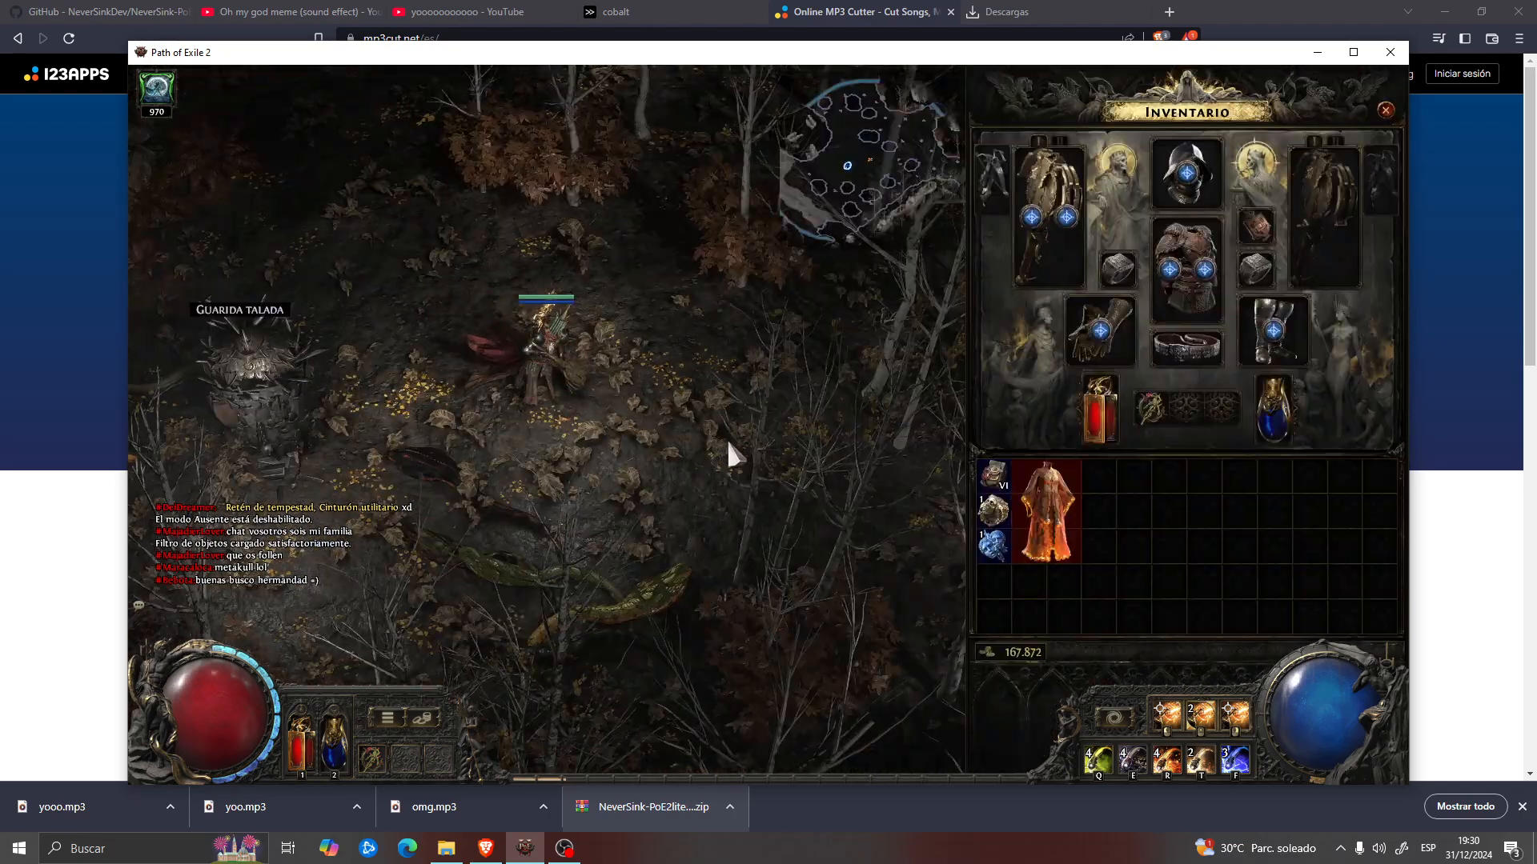
pyautogui.moveTo(1007, 519)
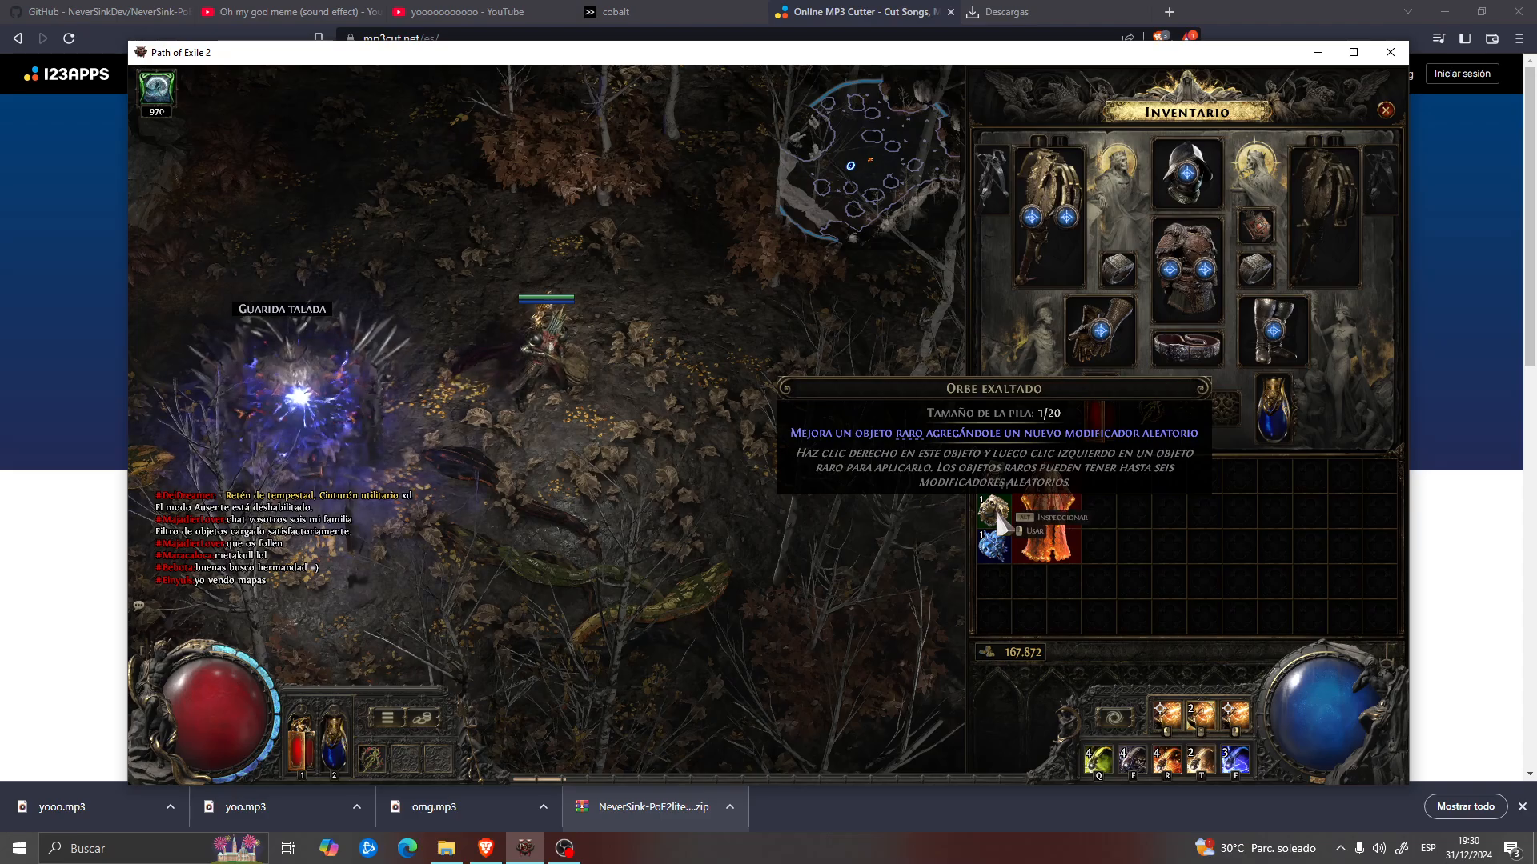
pyautogui.click(1045, 525)
pyautogui.click(507, 446)
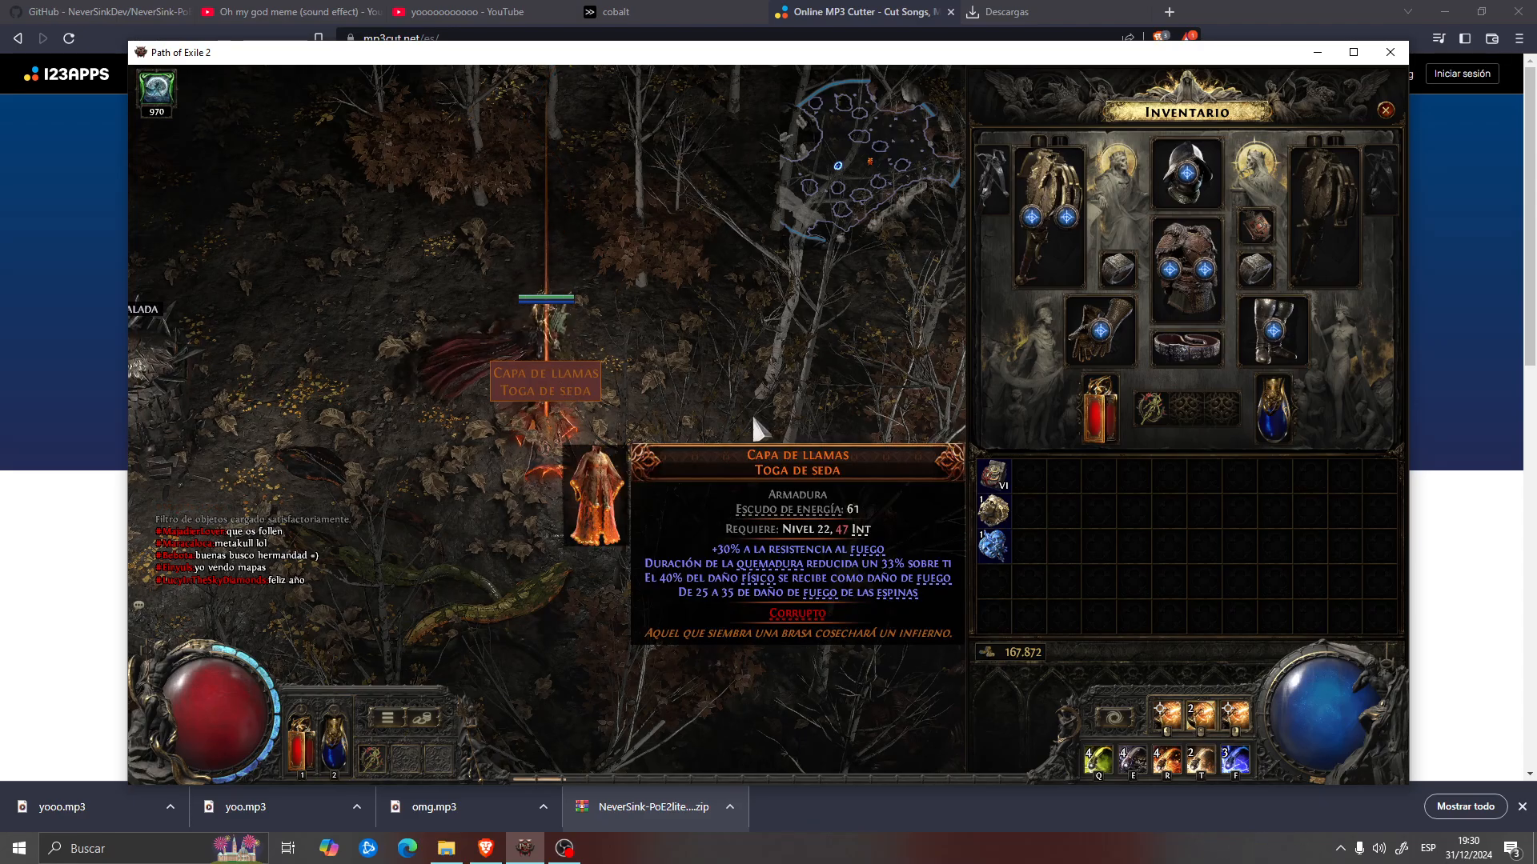
pyautogui.click(545, 381)
pyautogui.click(1061, 516)
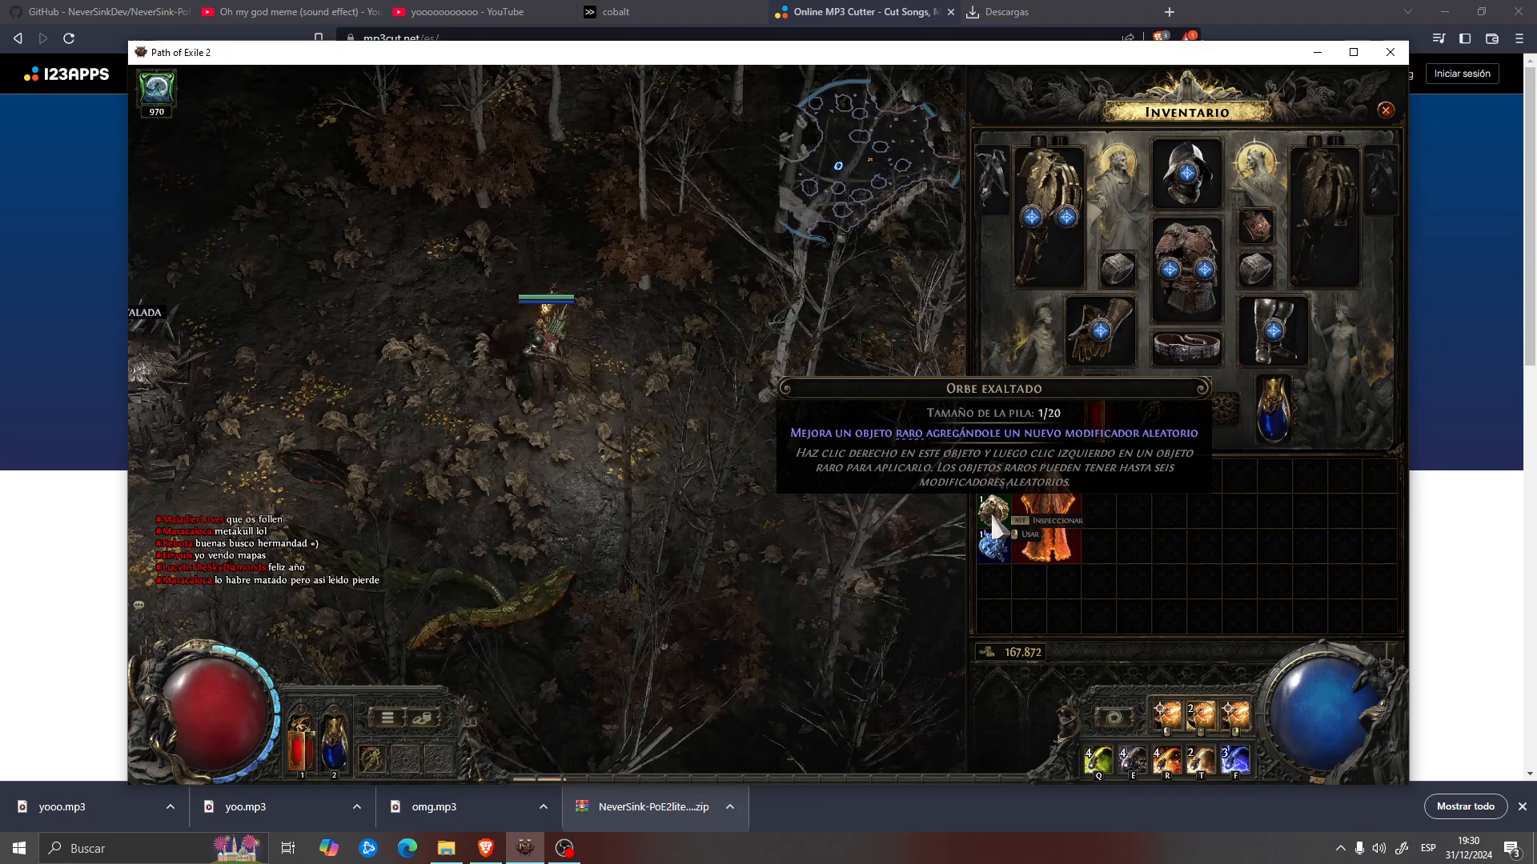
pyautogui.click(478, 412)
pyautogui.press('d')
pyautogui.press('s')
pyautogui.press('a')
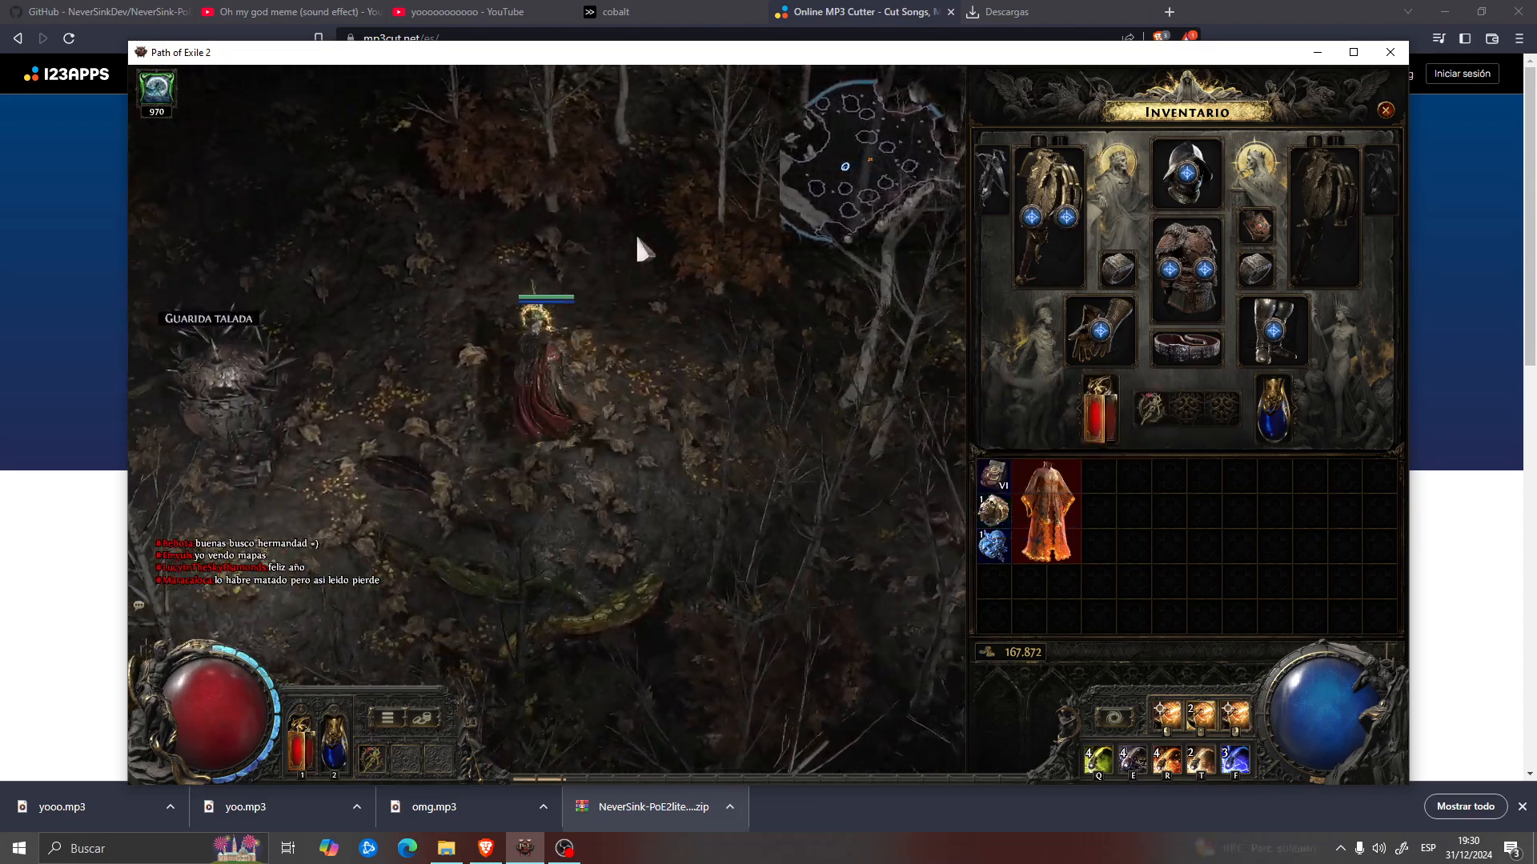
pyautogui.press('w')
pyautogui.moveTo(618, 253)
pyautogui.mouseDown()
pyautogui.moveTo(601, 223)
pyautogui.moveTo(629, 445)
pyautogui.moveTo(558, 484)
pyautogui.moveTo(421, 335)
pyautogui.mouseUp()
pyautogui.press('w')
pyautogui.press('a')
pyautogui.press('s')
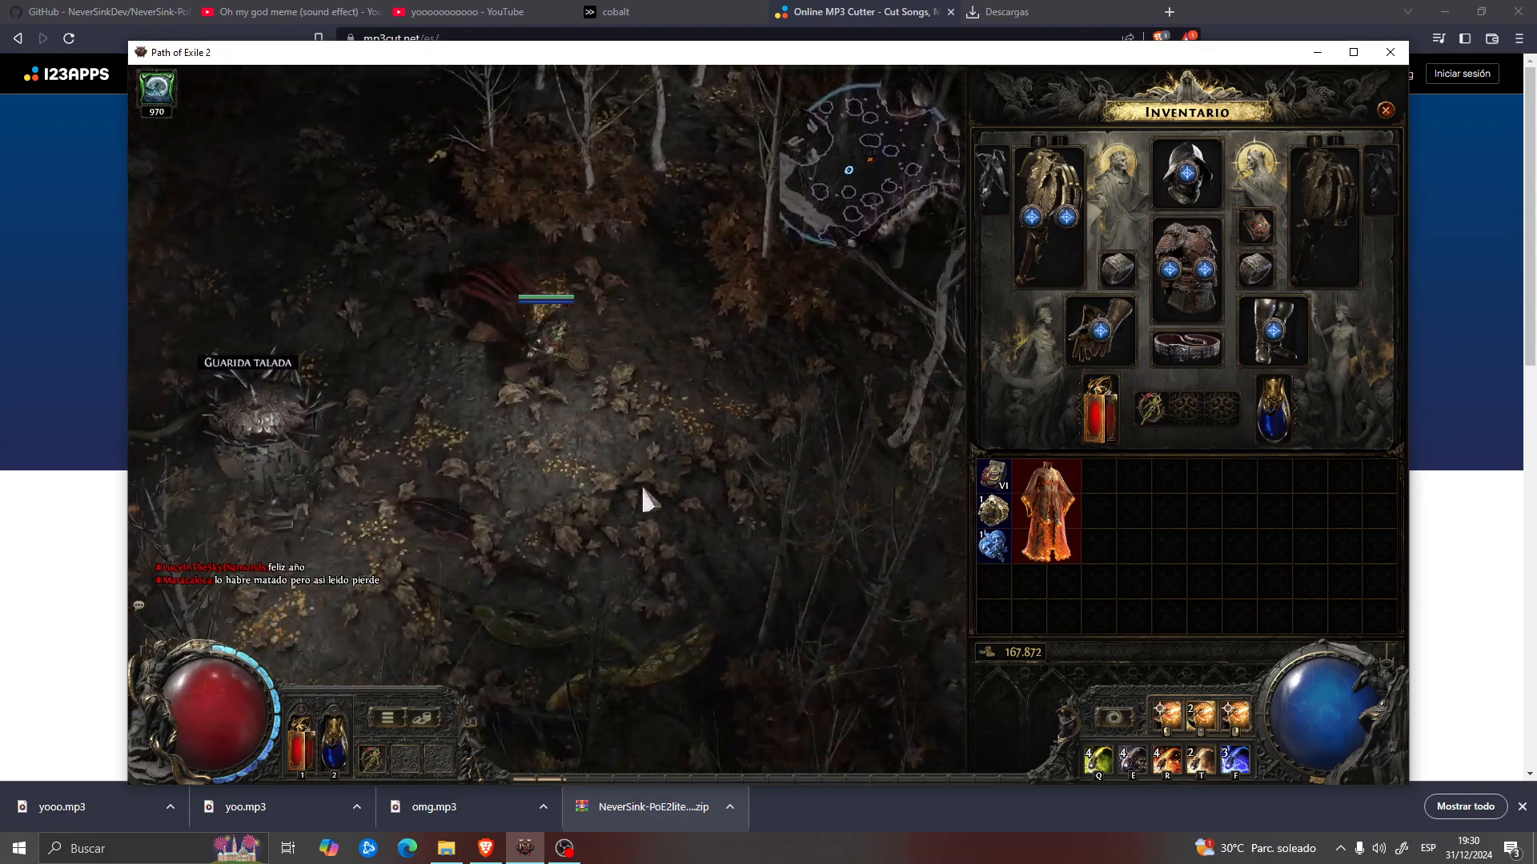
pyautogui.press('d')
pyautogui.press('w')
pyautogui.press('a')
pyautogui.press('s')
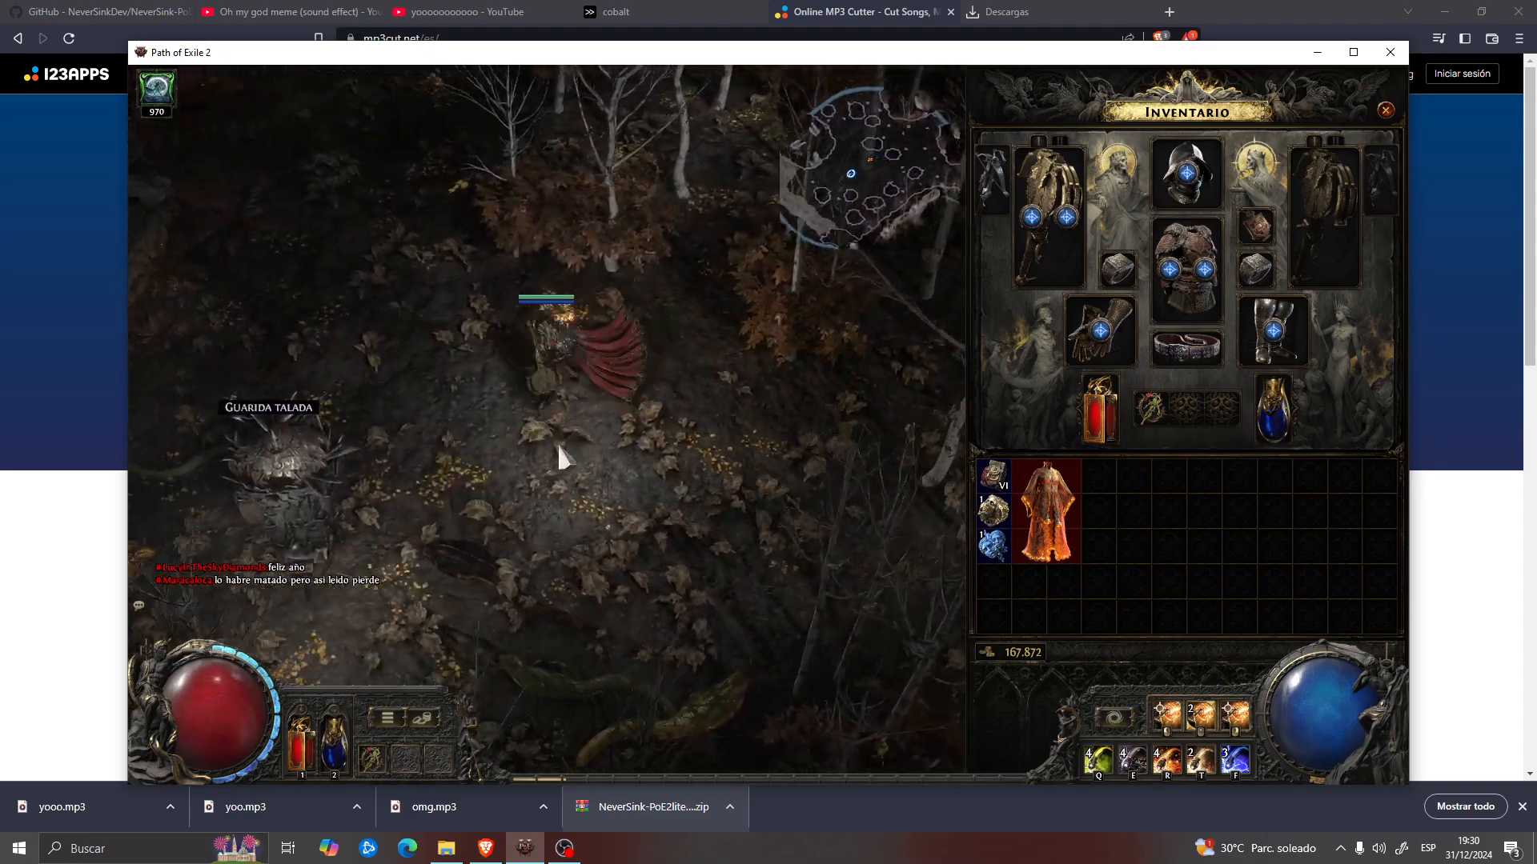
pyautogui.press('d')
pyautogui.press('w')
pyautogui.press('a')
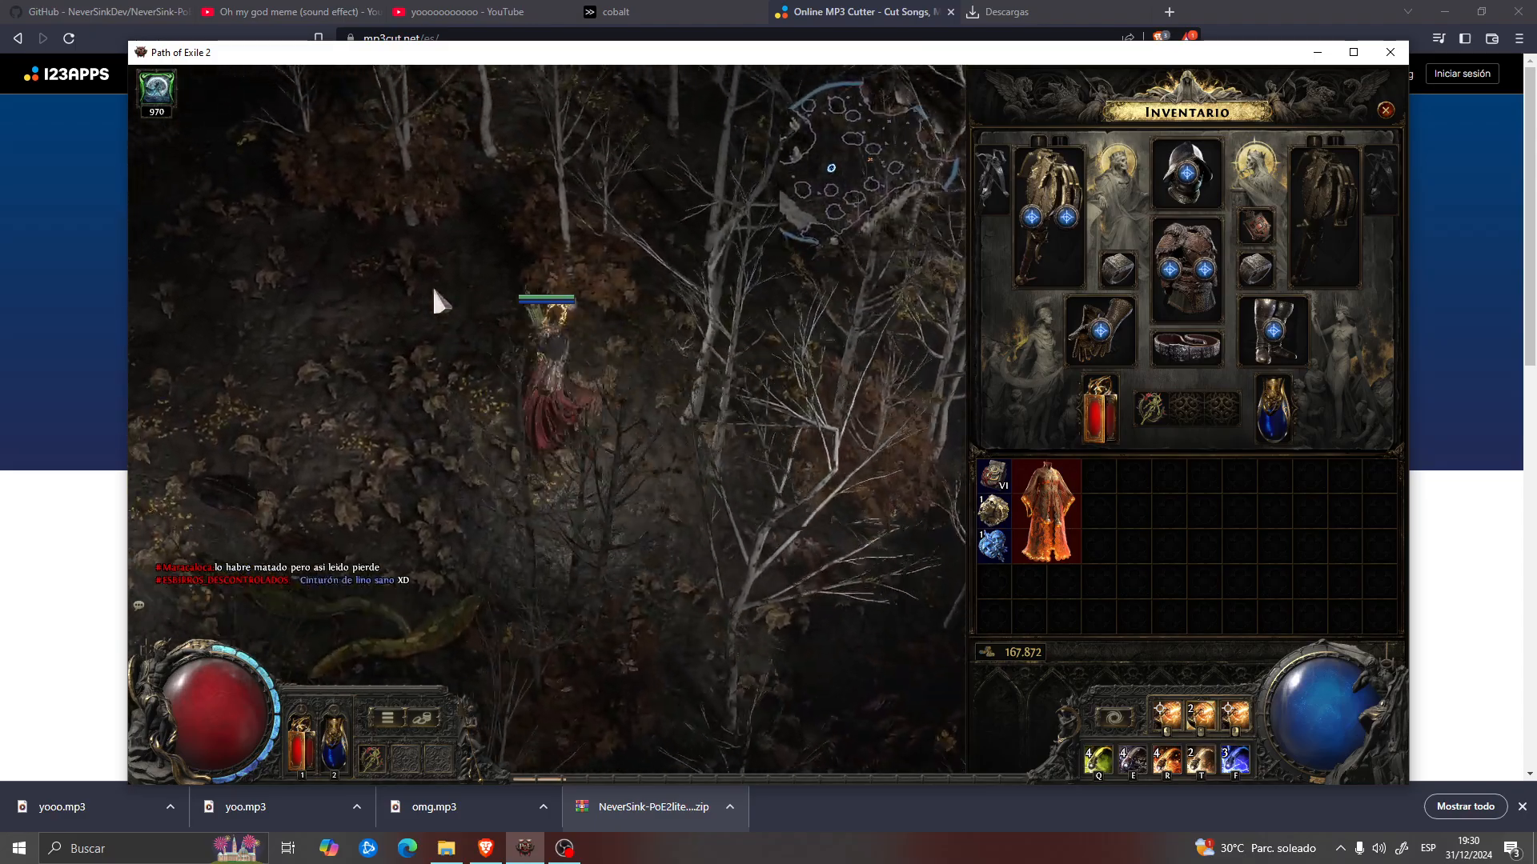
pyautogui.press('s')
pyautogui.press('d')
pyautogui.press('w')
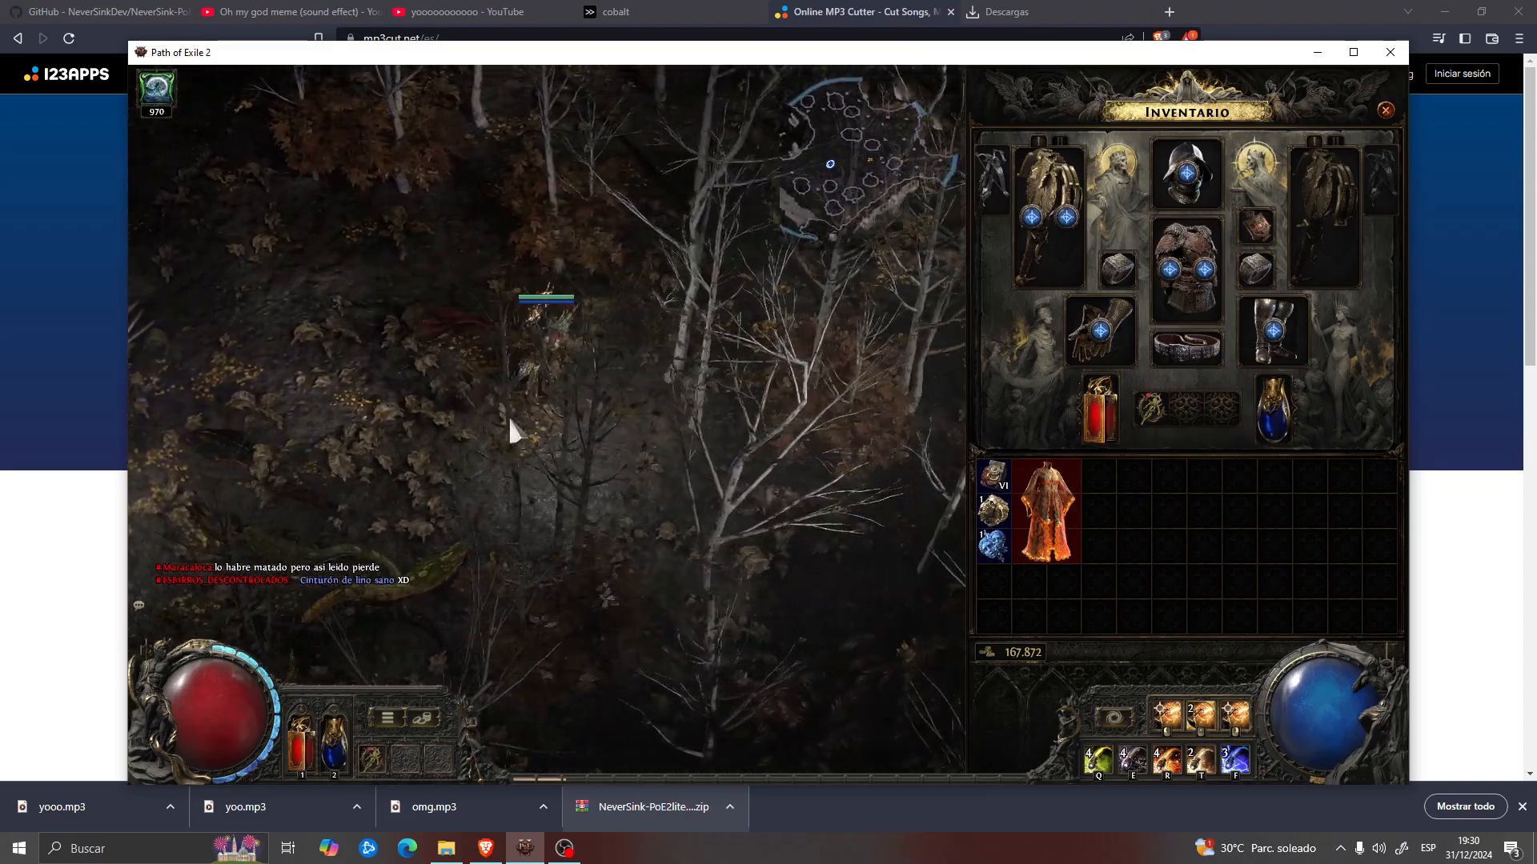
pyautogui.press('a')
pyautogui.press('a')
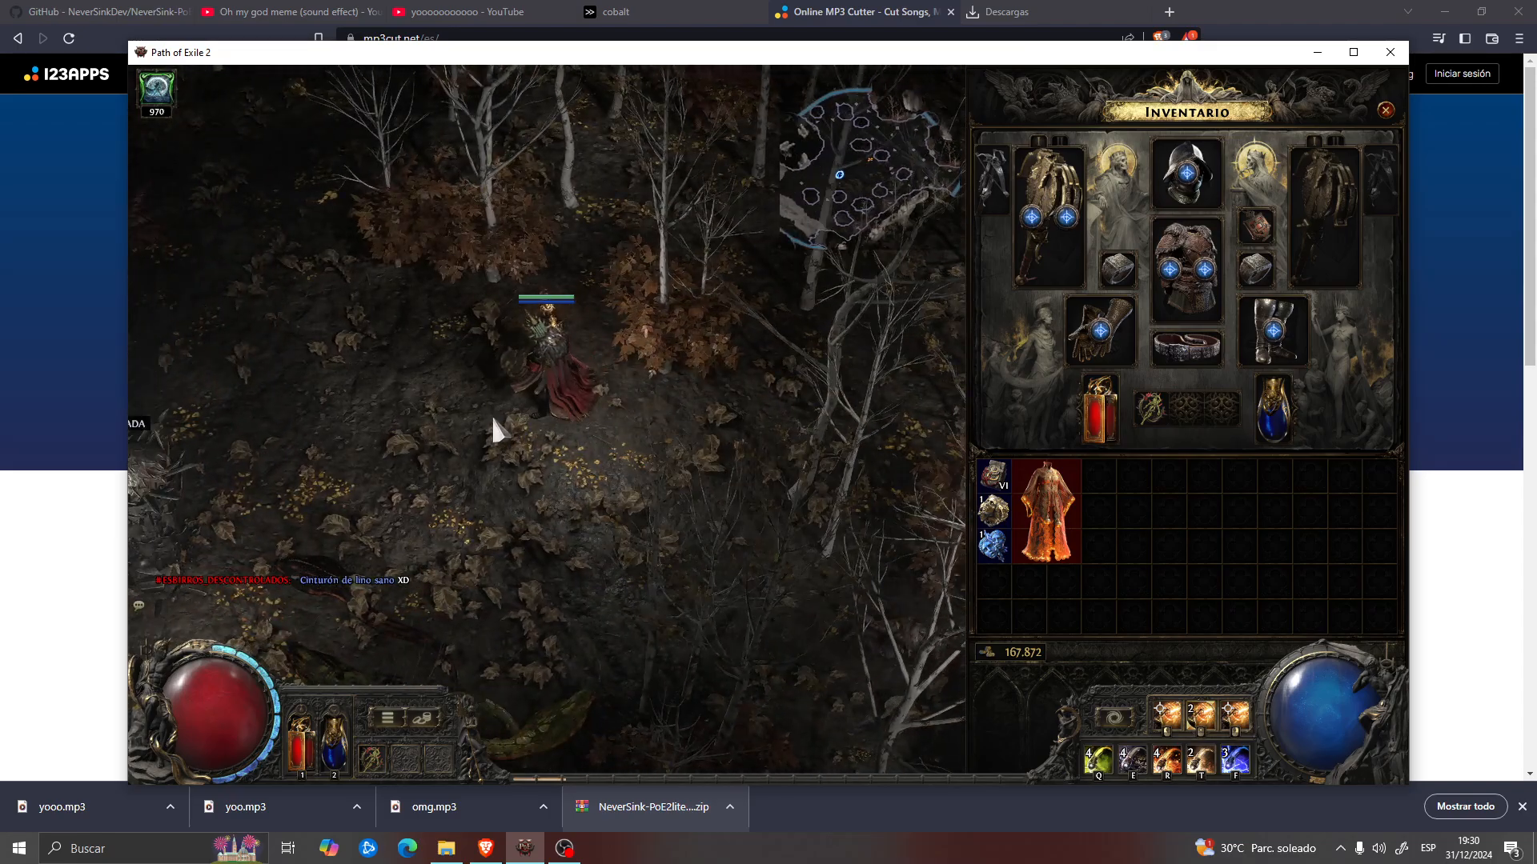